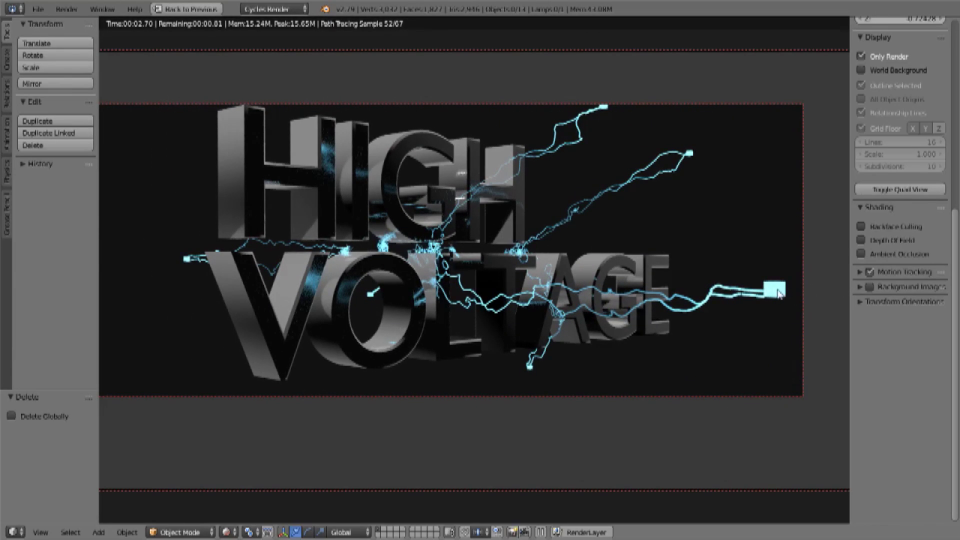
Move the glowing end cube to reroute the bolts across the text, then duplicate it.
right_click(779, 295)
key("g")
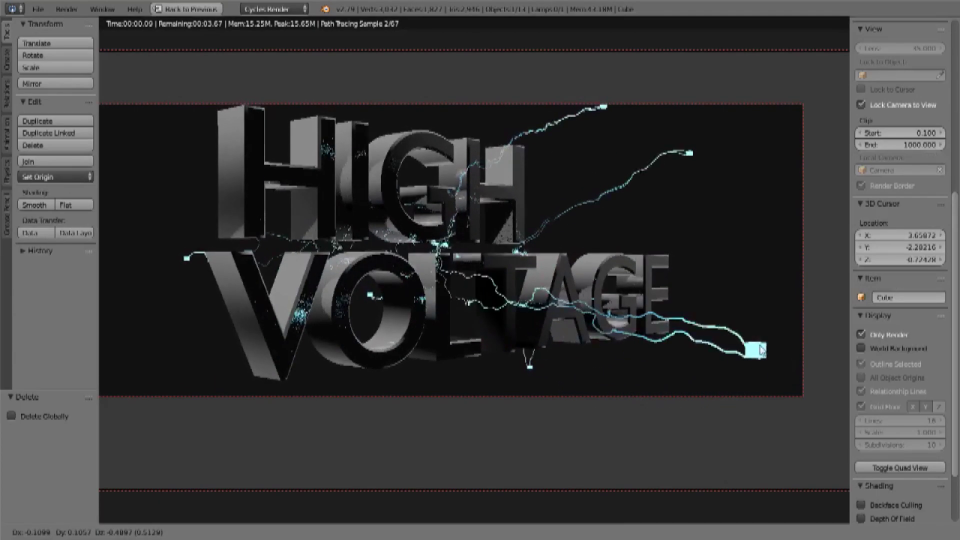
left_click(764, 383)
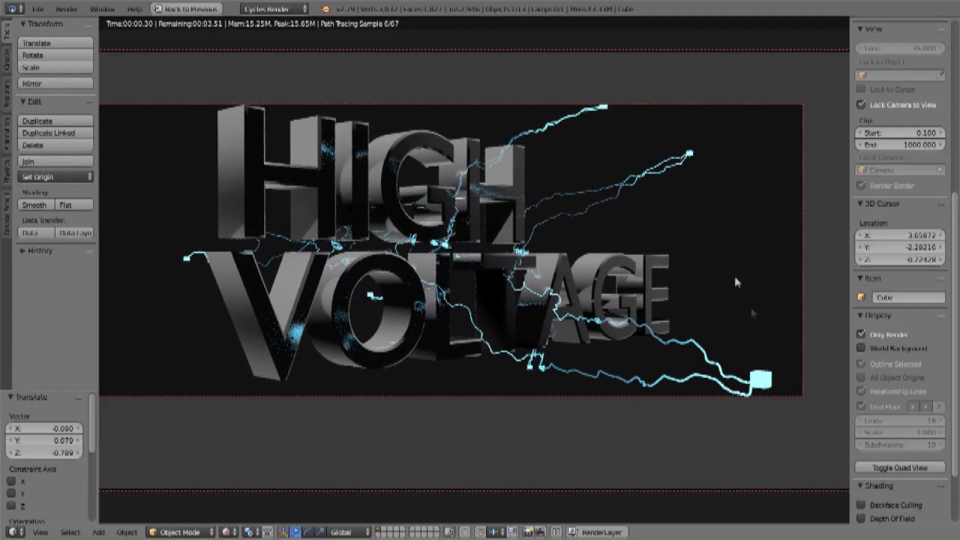
key("shift+d")
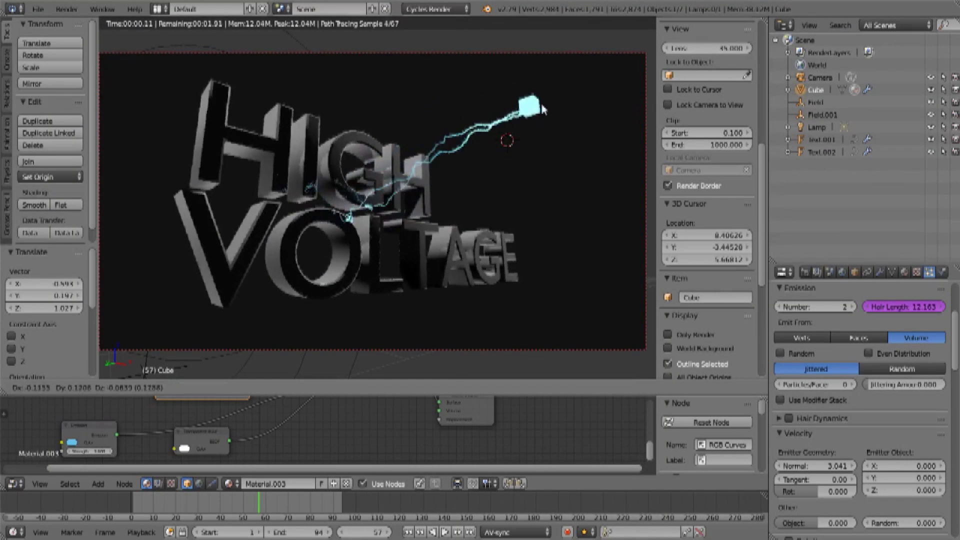
Place the duplicated cube, switch to rendered preview and scale the cube up.
left_click(542, 161)
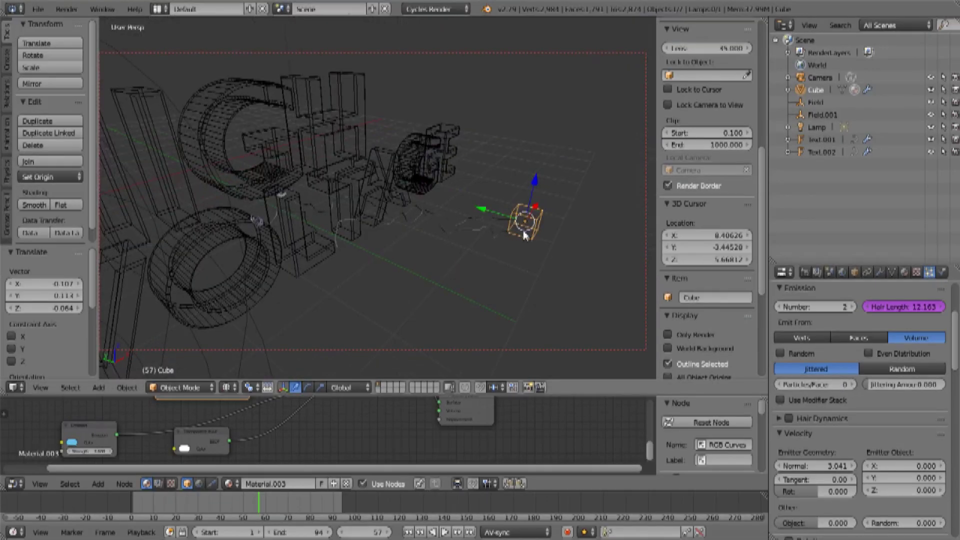
key("shift+z")
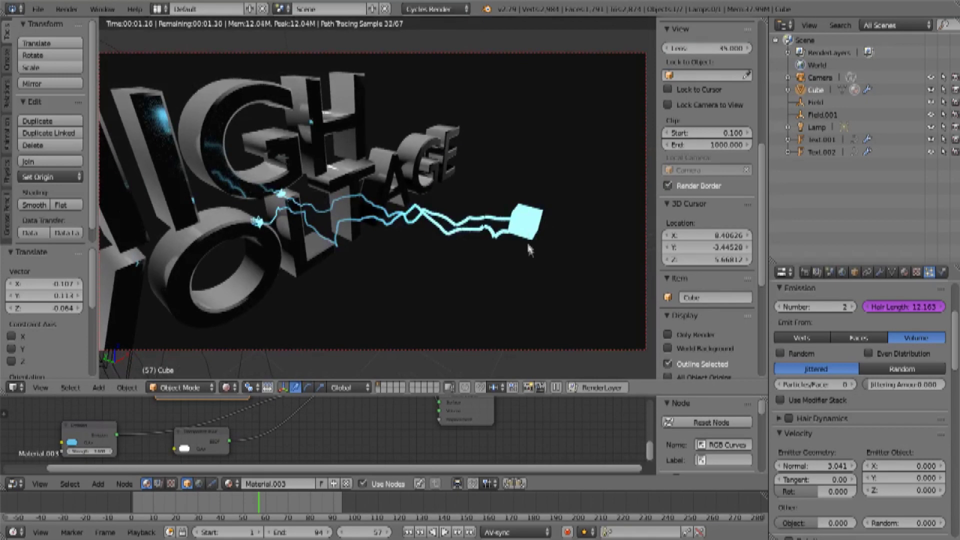
key("s")
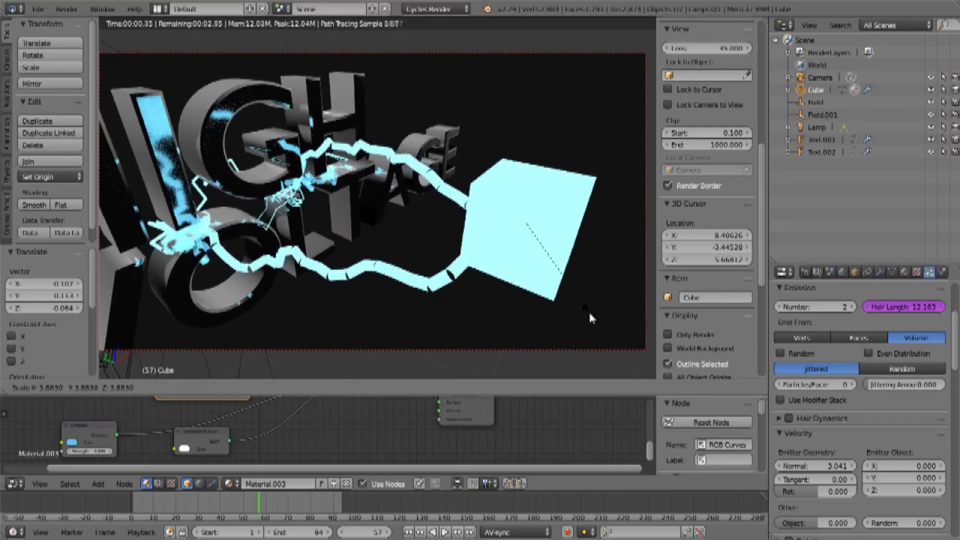
left_click(591, 317)
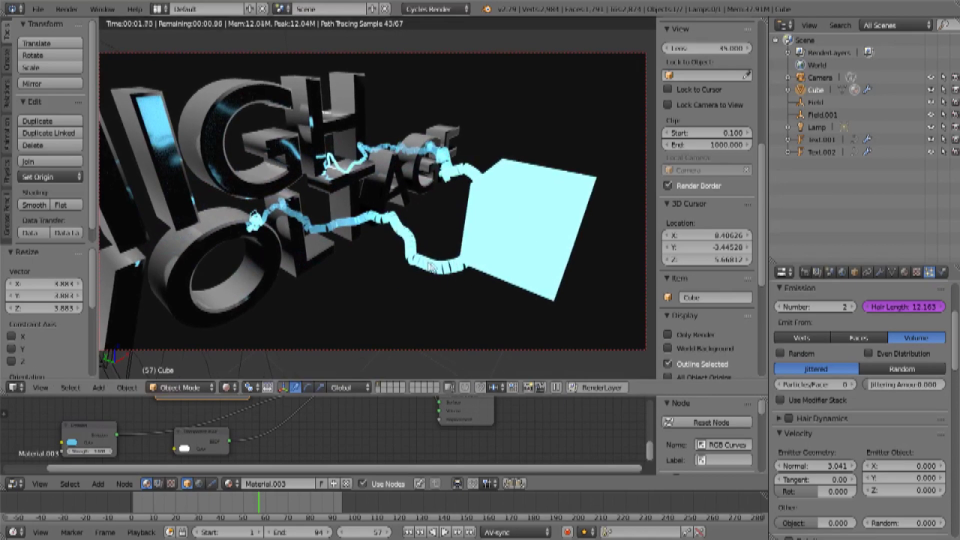
middle_click_drag(426, 258, 447, 263)
scroll(540, 219, "down", 3)
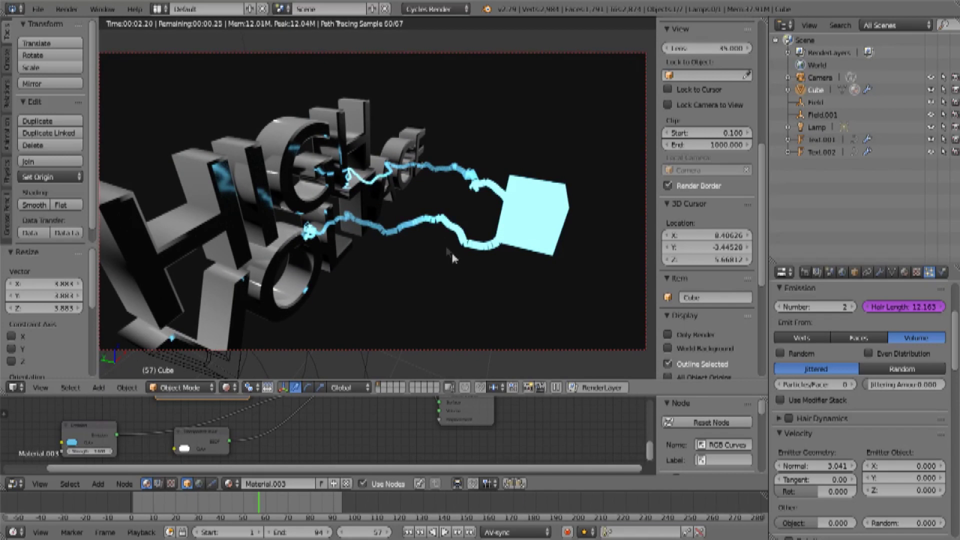
scroll(487, 252, "up", 2)
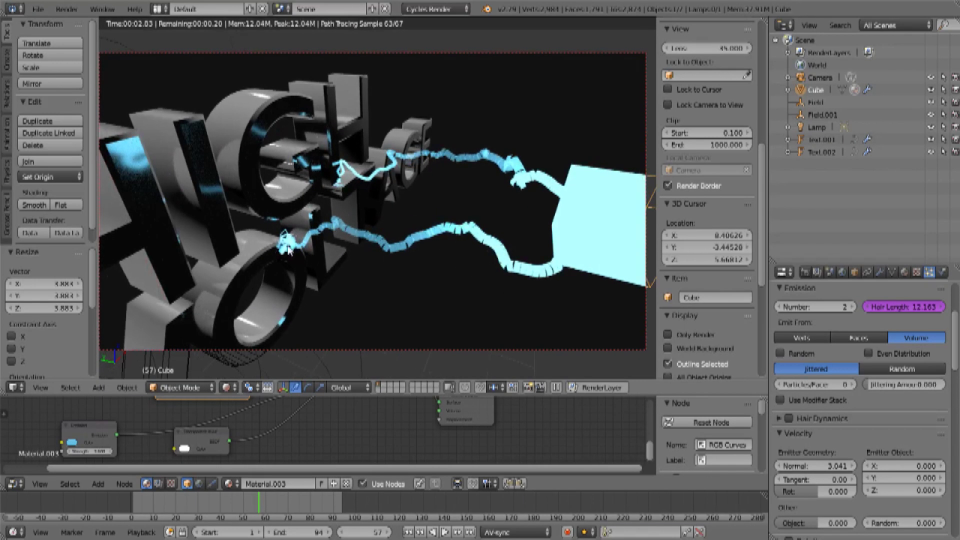
scroll(515, 238, "down", 3)
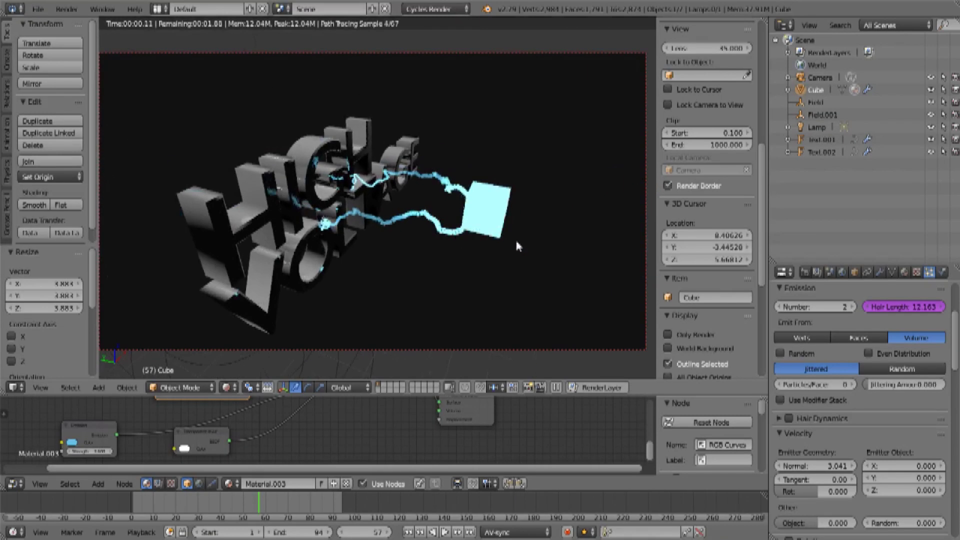
Shrink the glowing cube, then rescale it again to test the lightning.
key("s")
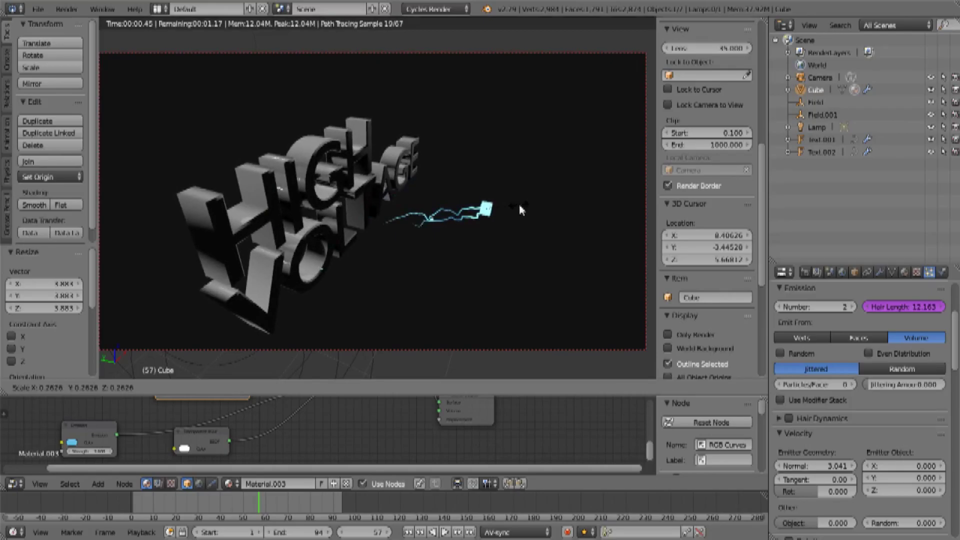
left_click(519, 209)
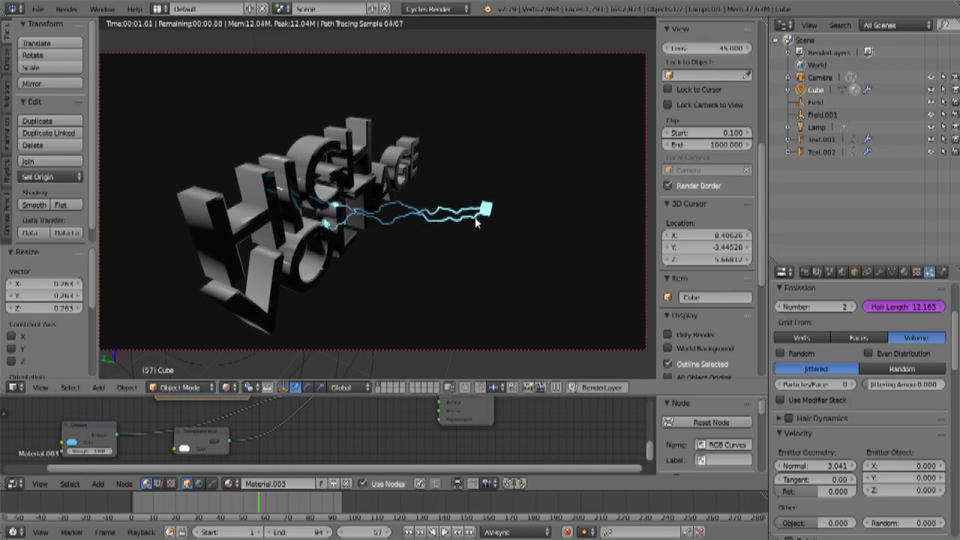
scroll(475, 218, "up", 3)
key("s")
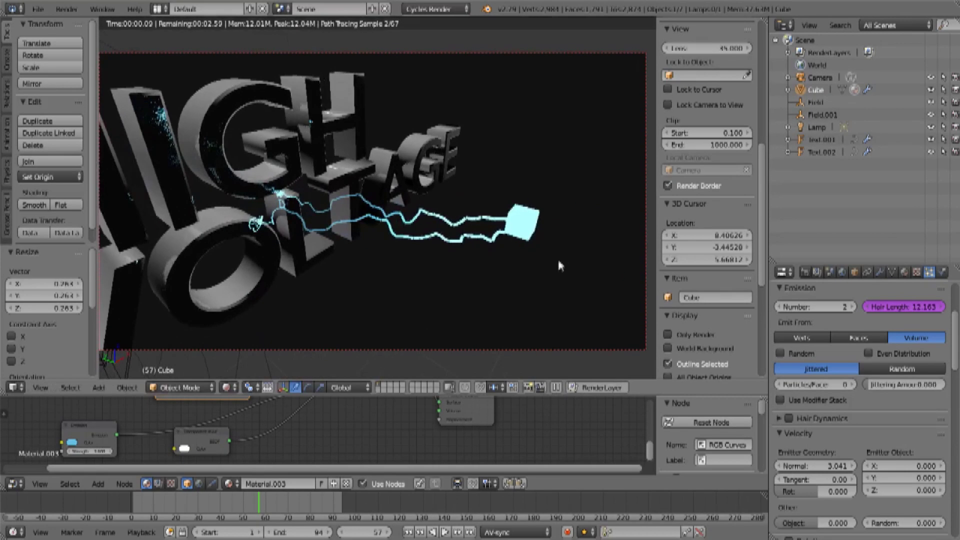
left_click(564, 205)
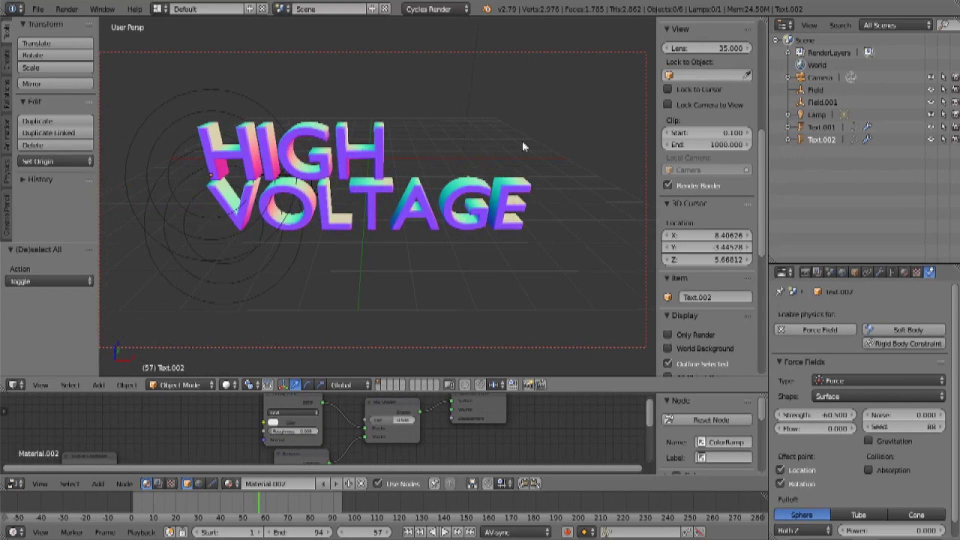
Add a new cube mesh and reset its location to the origin.
key("shift+a")
mouse_move(522, 140)
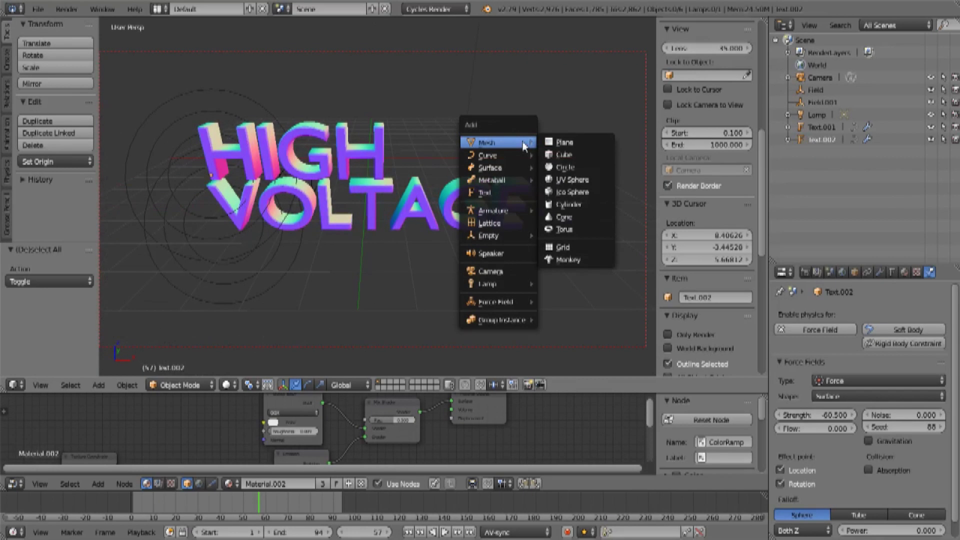
left_click(566, 154)
scroll(593, 127, "down", 3)
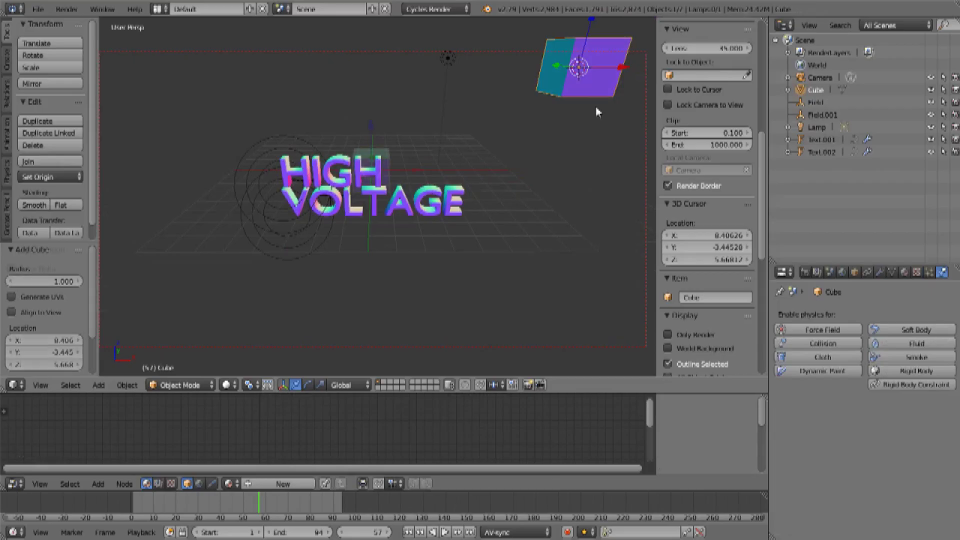
key("alt+g")
Move the cube along Y in front of the text and enlarge the Properties editor.
middle_click_drag(574, 64, 468, 232)
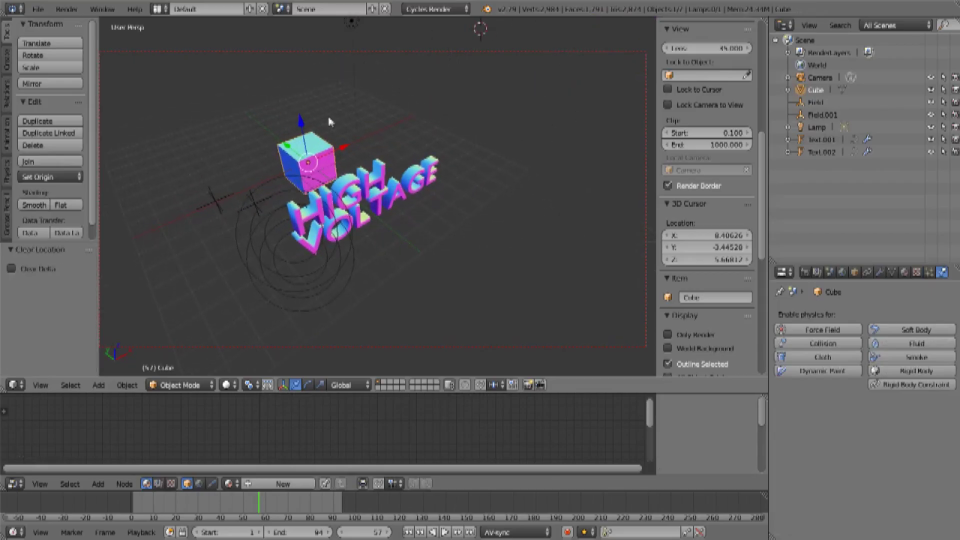
left_click_drag(283, 147, 425, 265)
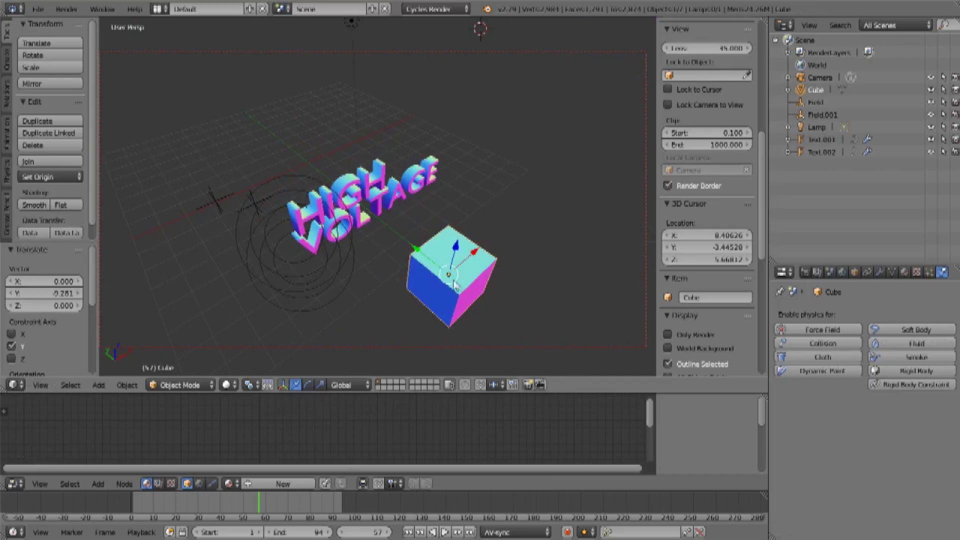
middle_click_drag(442, 298, 455, 225)
mouse_move(492, 257)
middle_mouse_down("shift")
mouse_move(467, 230)
mouse_move(484, 257)
middle_mouse_up("shift")
scroll(463, 233, "up", 4)
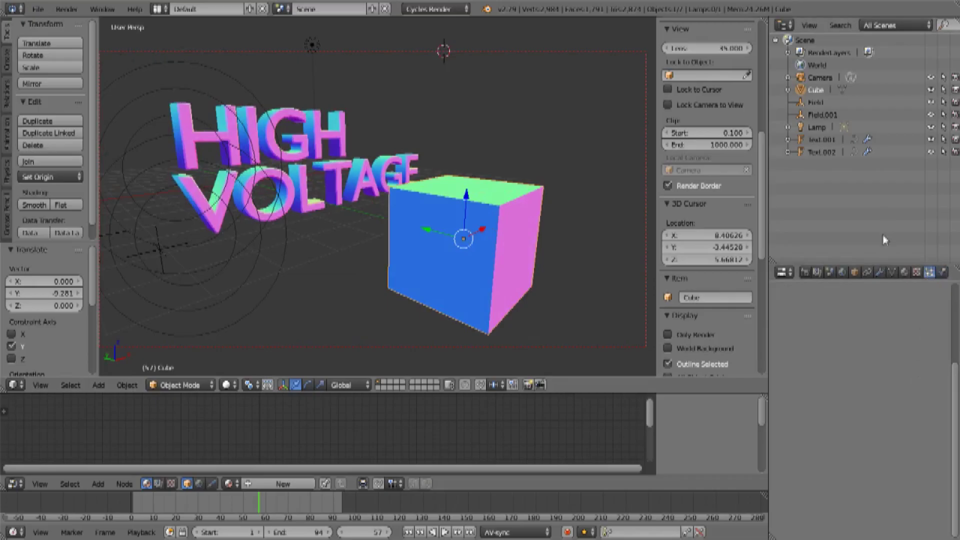
left_click_drag(883, 265, 897, 120)
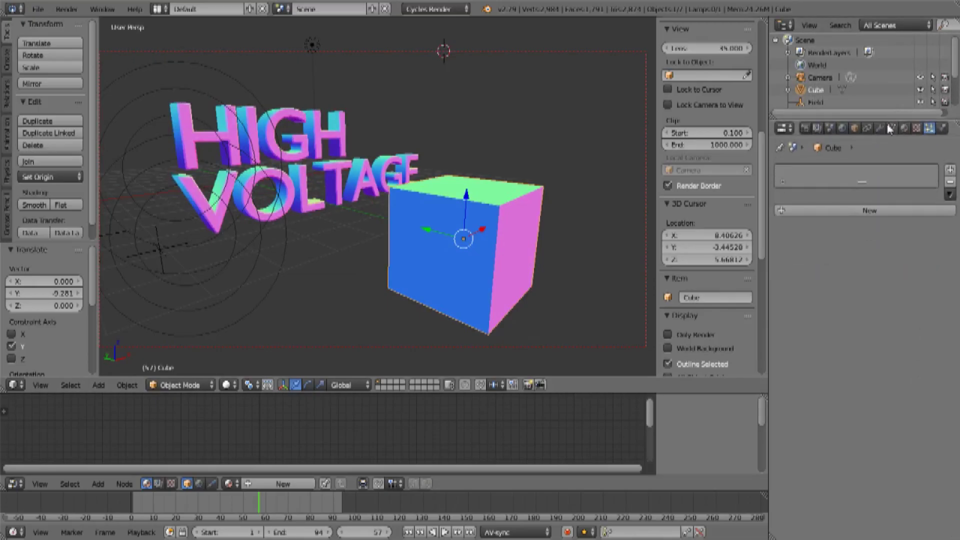
Add a new particle system to the cube and set its type to Hair.
left_click_drag(770, 149, 690, 149)
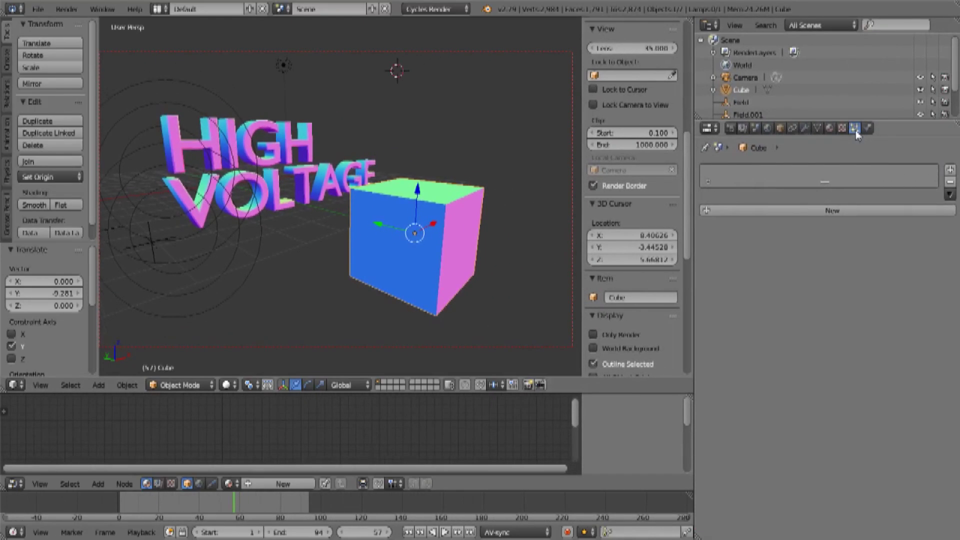
left_click(829, 211)
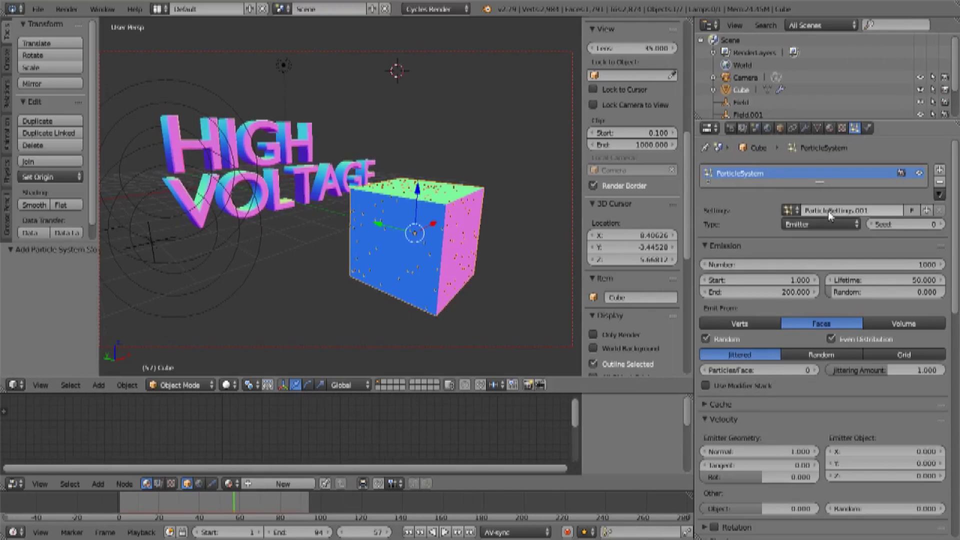
left_click(824, 226)
left_click(820, 198)
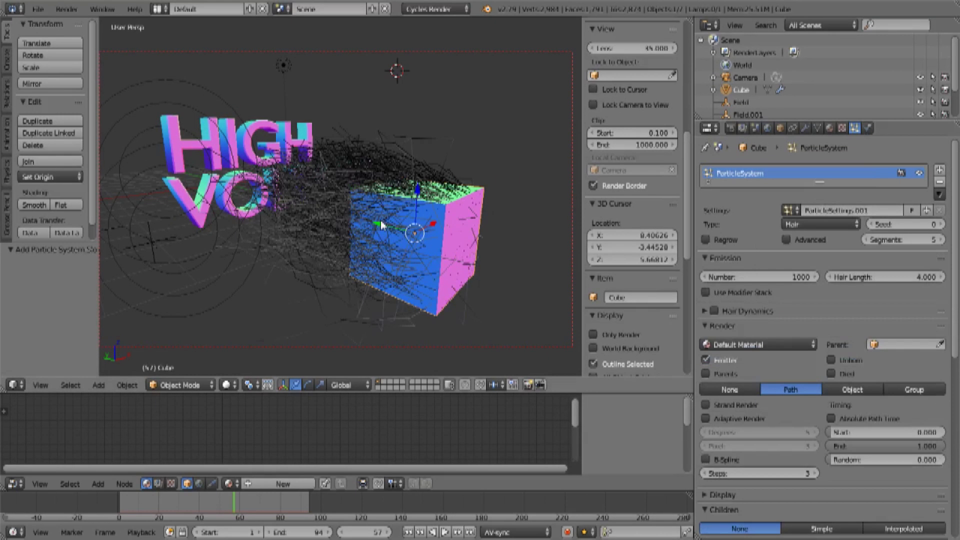
Set the hair emission number to 2.
mouse_move(358, 214)
middle_mouse_down()
mouse_move(413, 234)
mouse_move(372, 226)
middle_mouse_up()
scroll(377, 226, "up", 2)
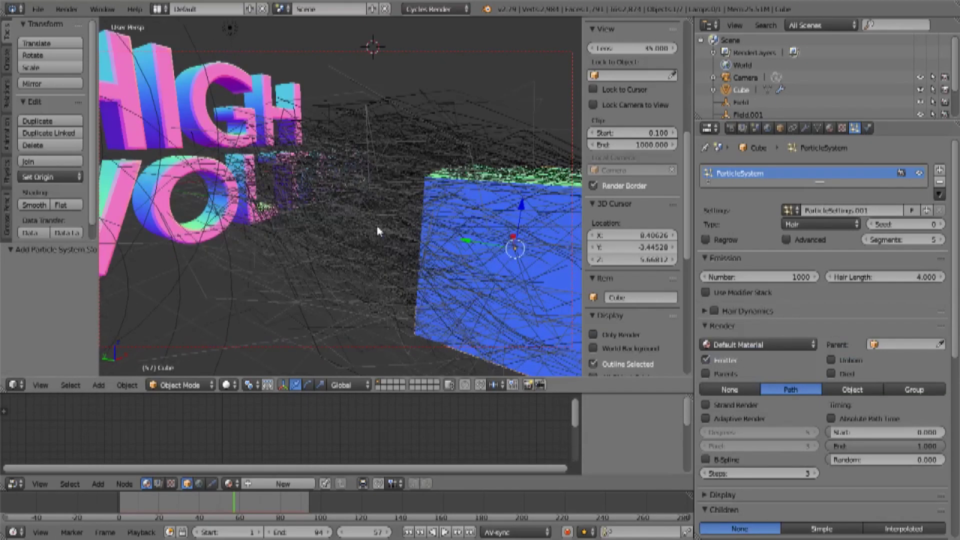
scroll(378, 227, "down", 1)
scroll(377, 226, "down", 4)
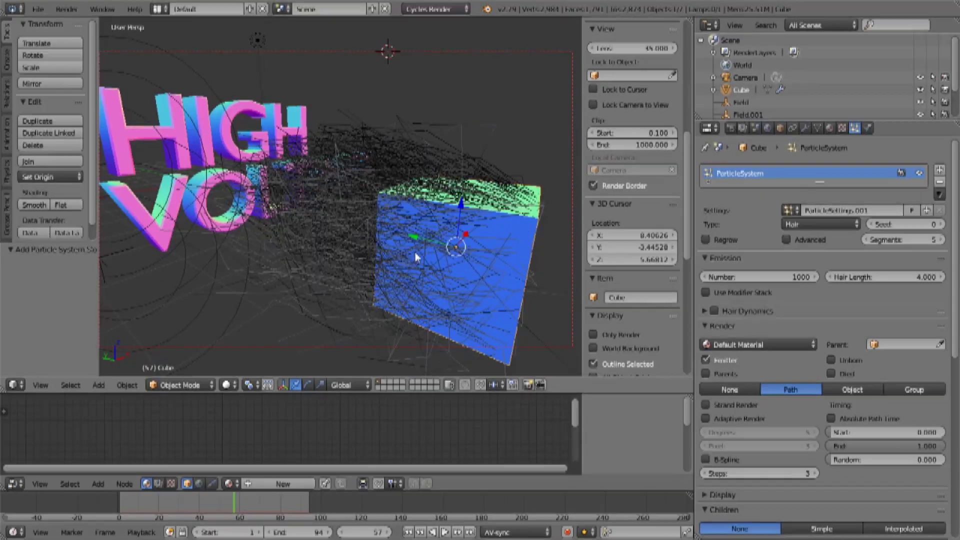
scroll(415, 251, "down", 2)
scroll(416, 252, "up", 2)
scroll(397, 227, "down", 1)
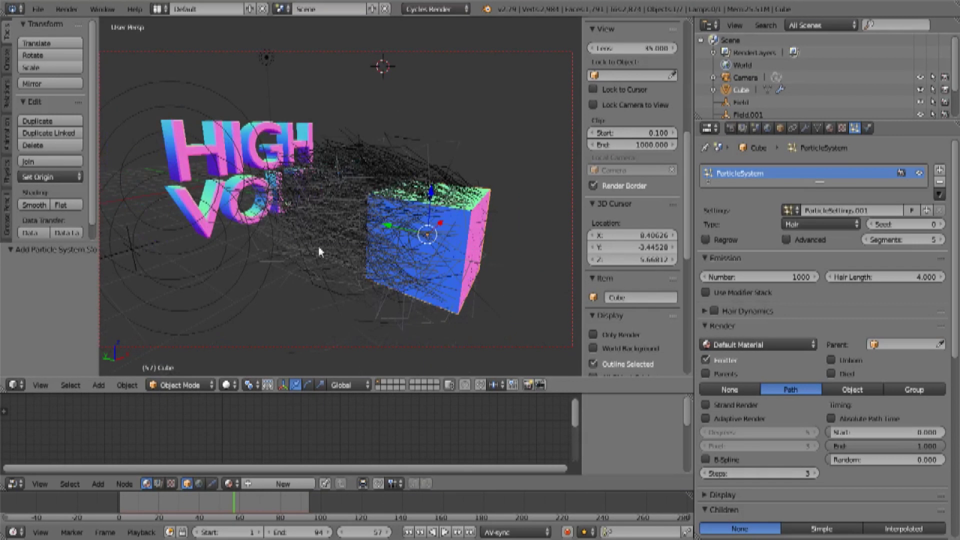
left_click(776, 279)
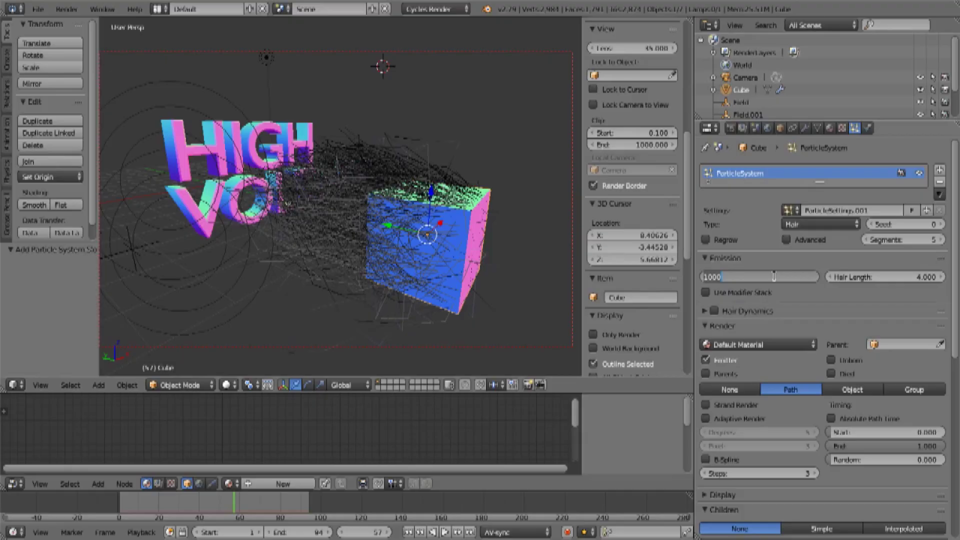
type("2")
key("Return")
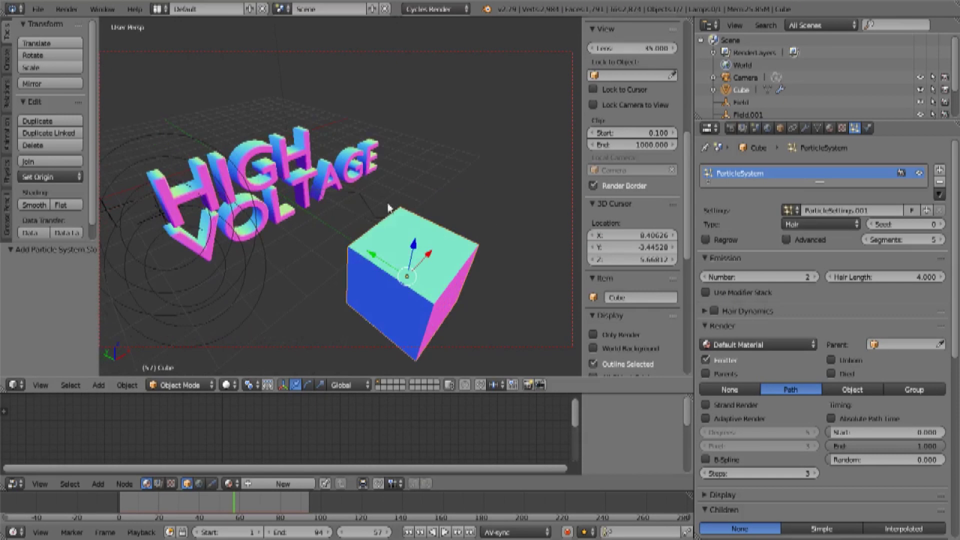
Toggle wireframe display, then view the text and hair cube in a live Cycles rendered preview.
mouse_move(374, 221)
middle_mouse_down()
mouse_move(344, 240)
mouse_move(362, 276)
mouse_move(443, 275)
mouse_move(446, 235)
mouse_move(409, 235)
mouse_move(414, 191)
mouse_move(413, 220)
mouse_move(472, 235)
middle_mouse_up()
key("z")
scroll(432, 226, "up", 4)
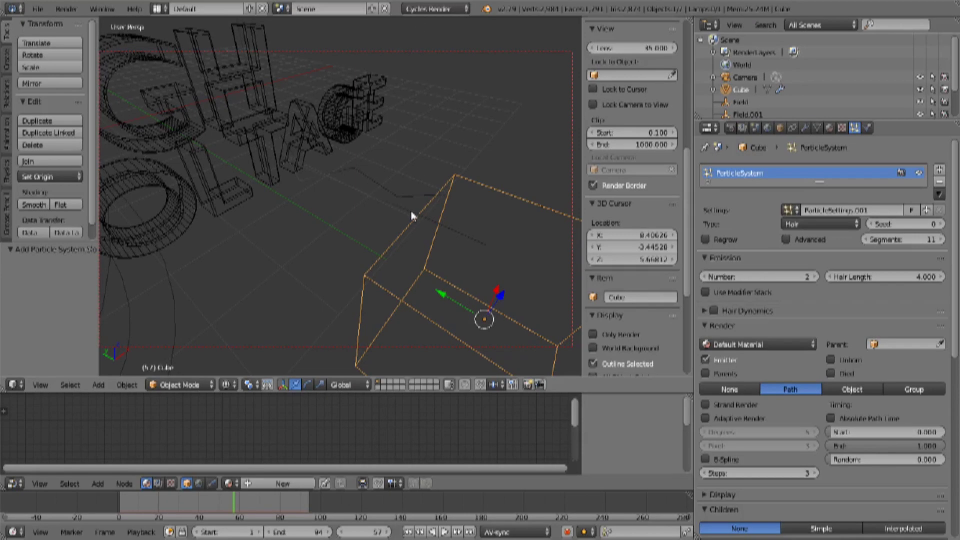
key("shift+z")
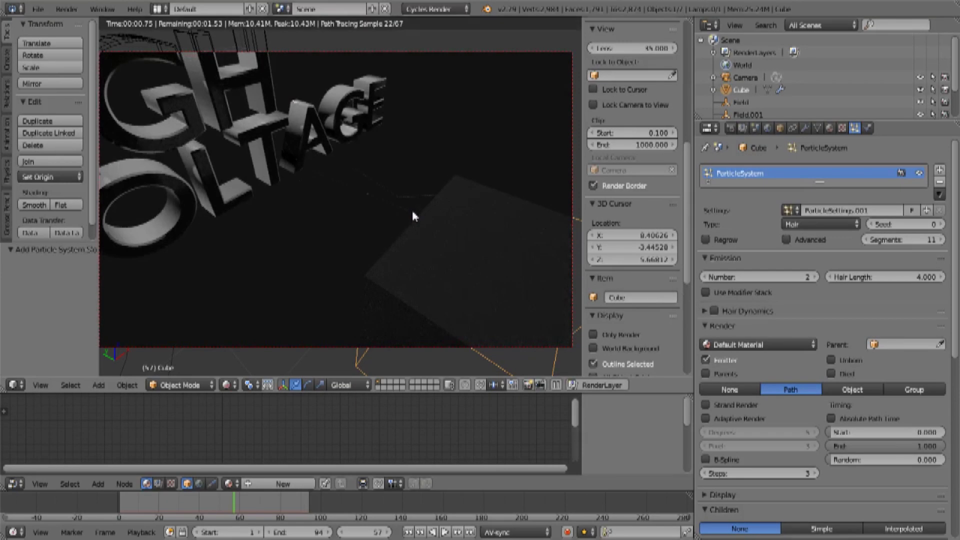
middle_click_drag(376, 202, 412, 203)
scroll(421, 194, "up", 4)
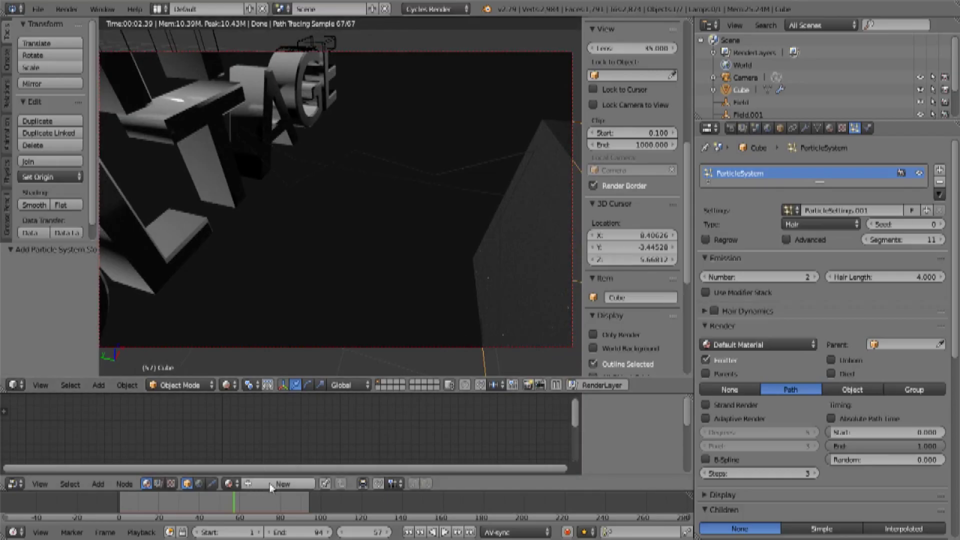
Create a new material for the cube and set its Surface to Emission.
left_click(269, 483)
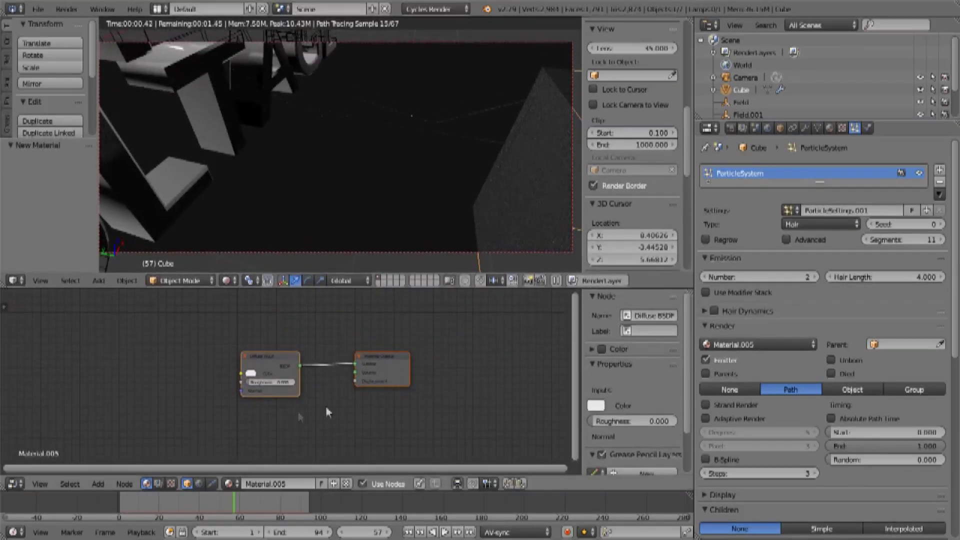
left_click(265, 353)
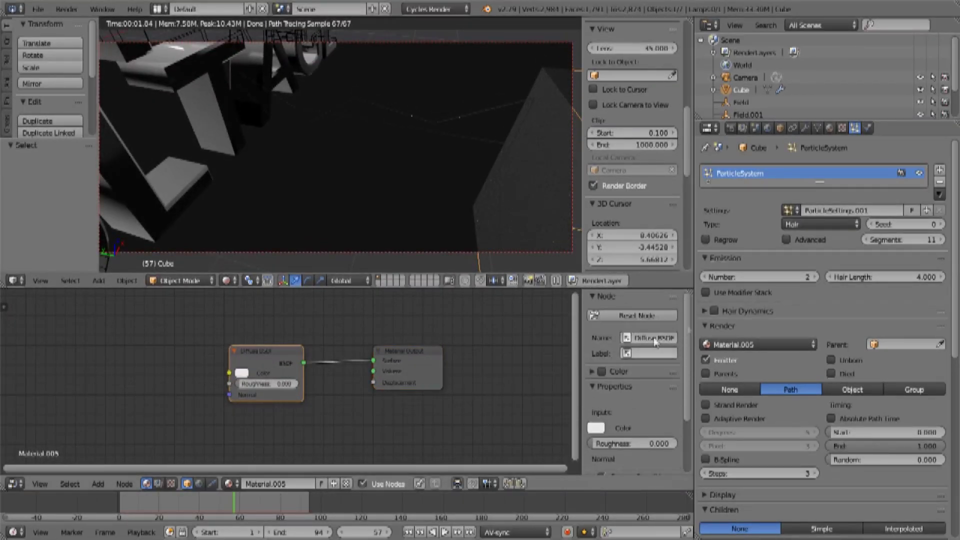
left_click(822, 129)
left_click(829, 128)
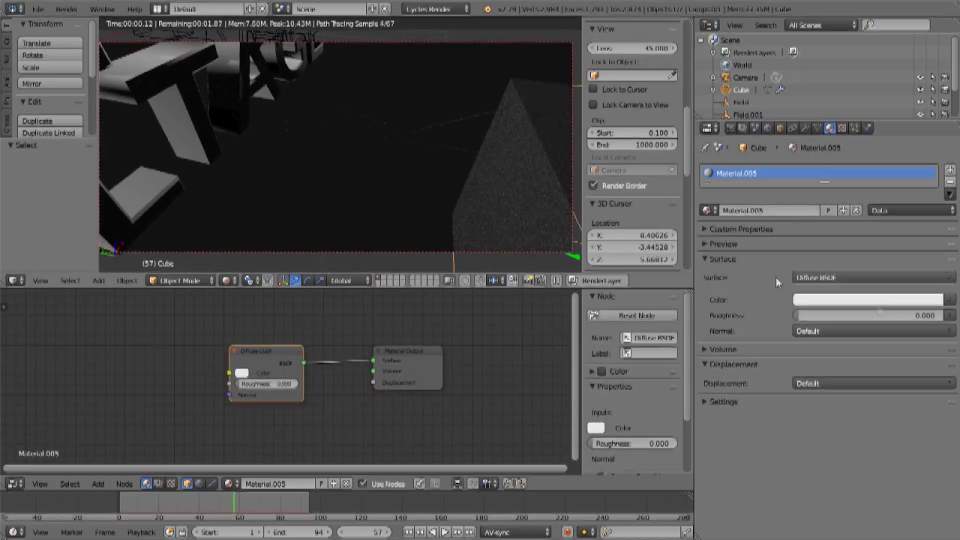
left_click(830, 278)
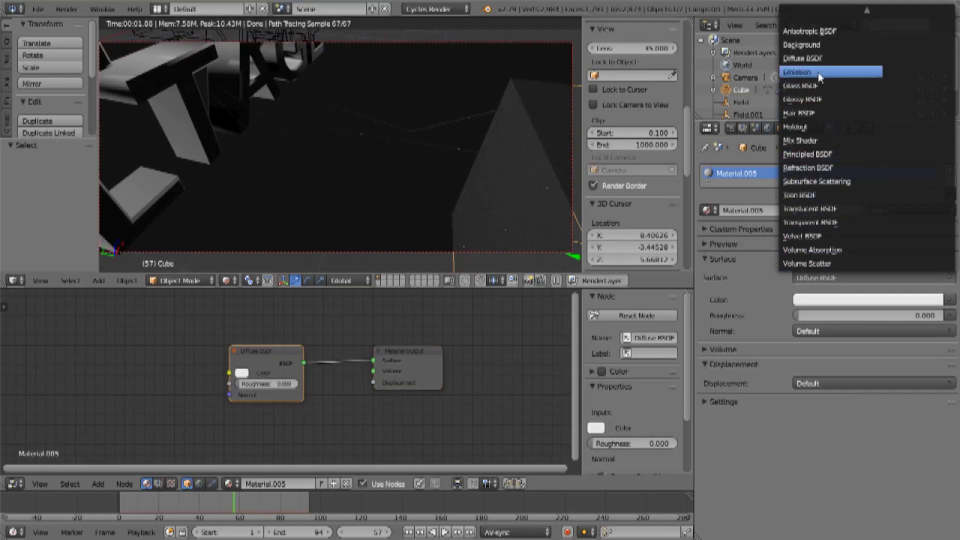
left_click(800, 72)
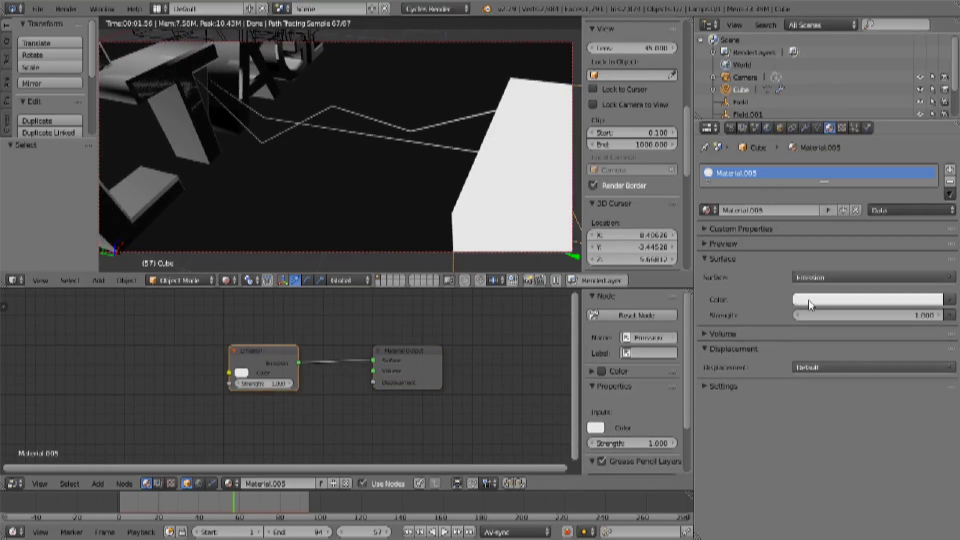
Make the emission colour light blue with strength 2.7.
left_click(813, 300)
left_click_drag(895, 158, 885, 150)
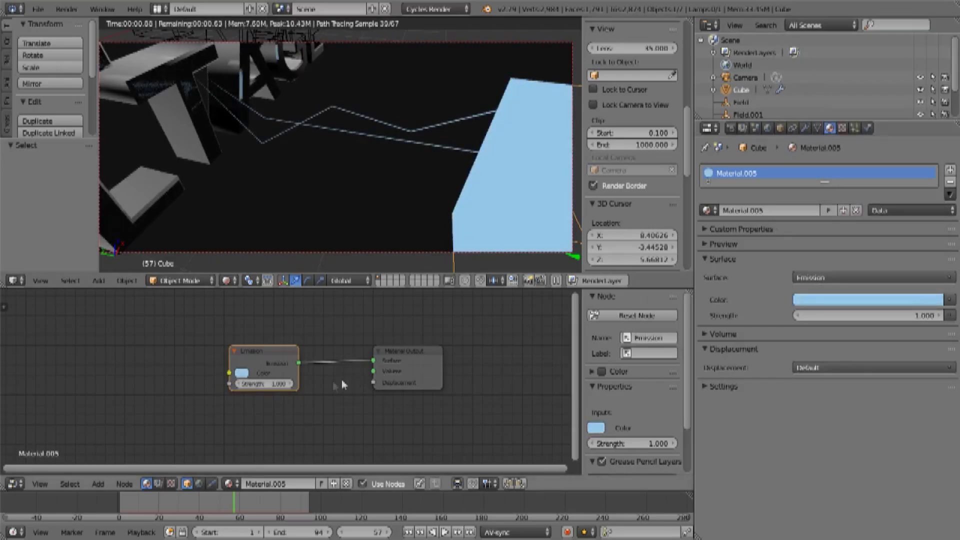
left_click_drag(276, 388, 310, 388)
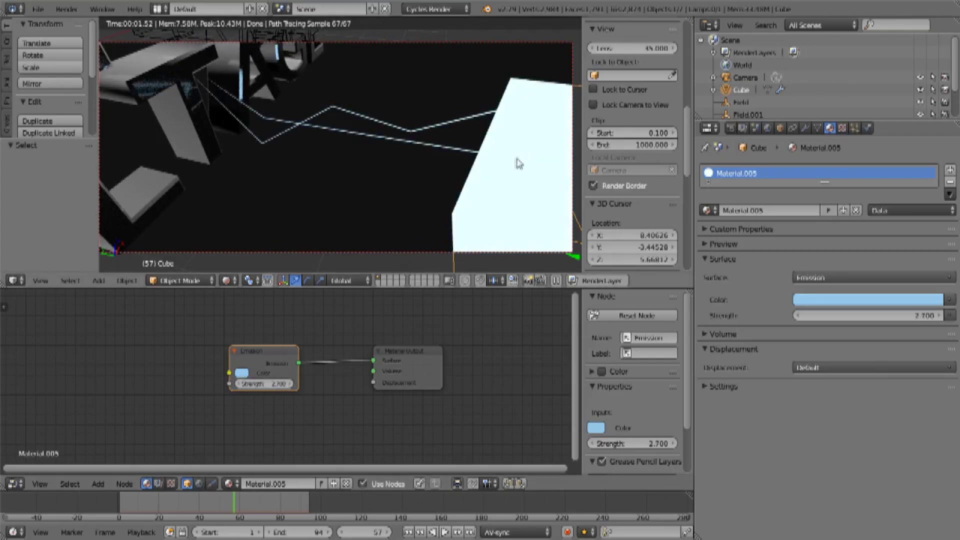
middle_click_drag(519, 163, 519, 125)
scroll(486, 143, "down", 4)
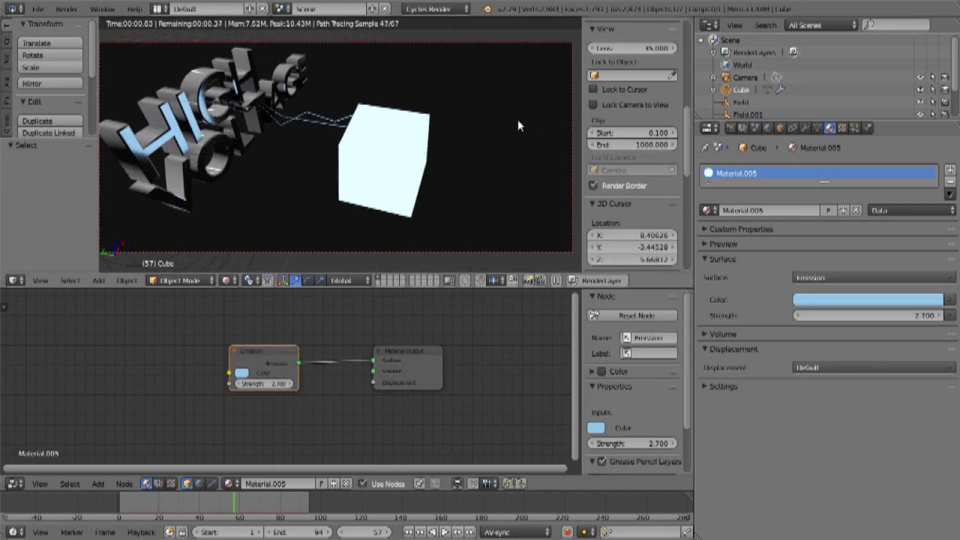
Scale the glowing cube down to about 0.144.
key("s")
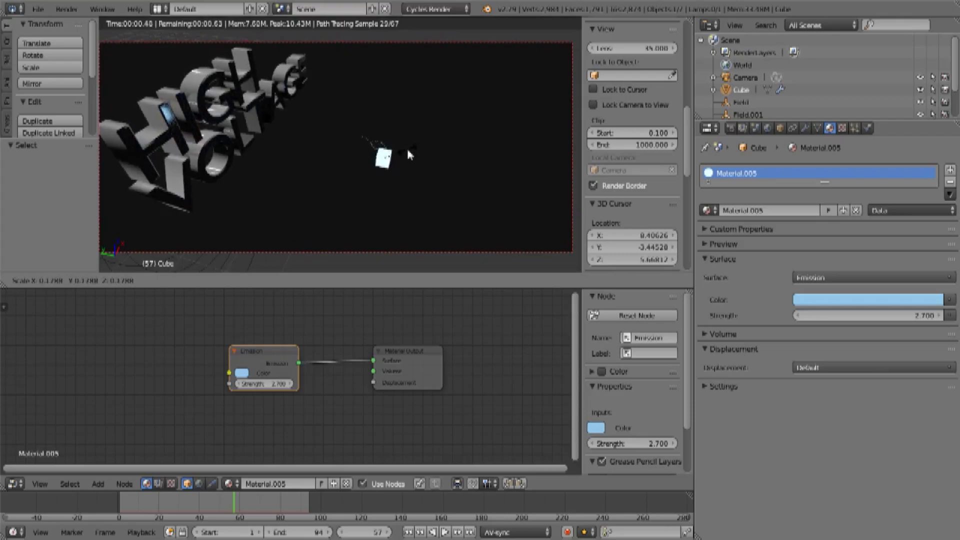
left_click(404, 155)
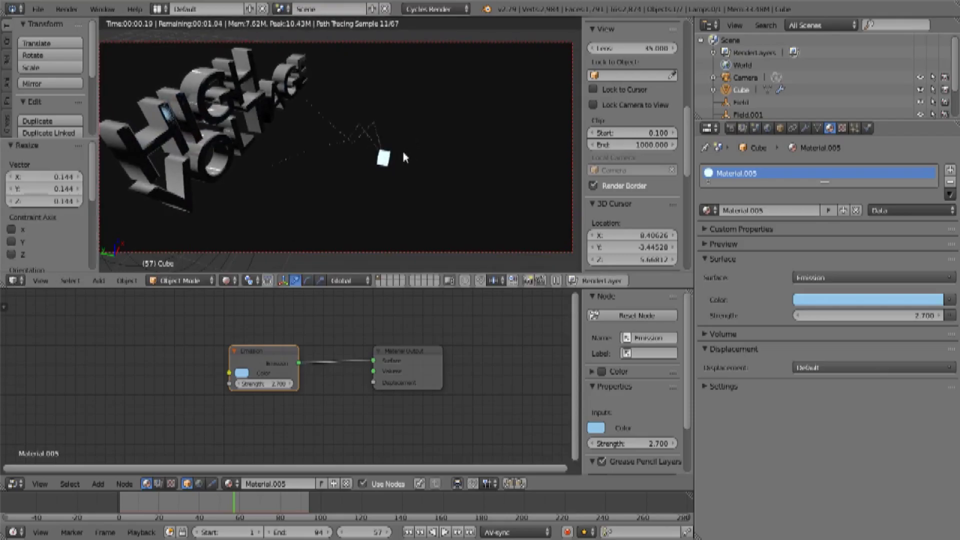
scroll(408, 157, "up", 5)
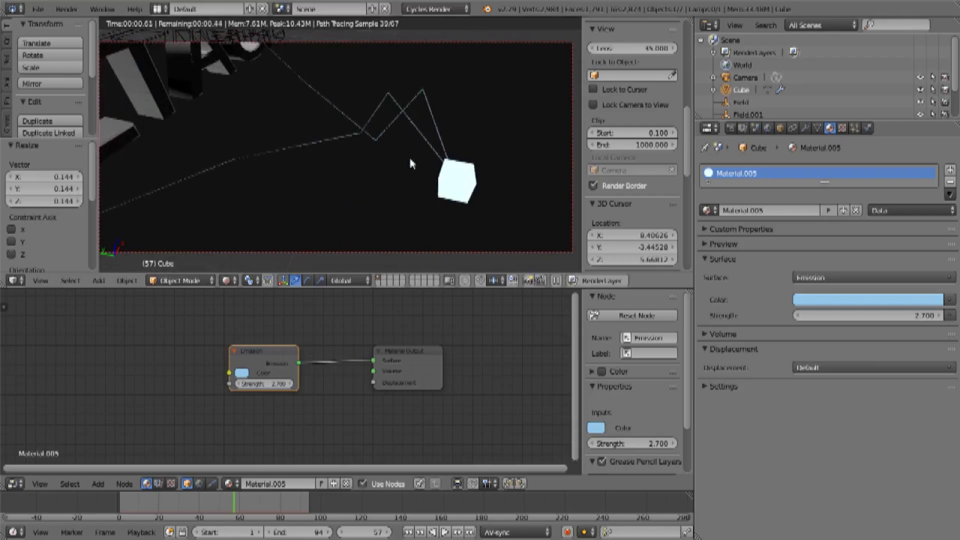
scroll(460, 165, "down", 1)
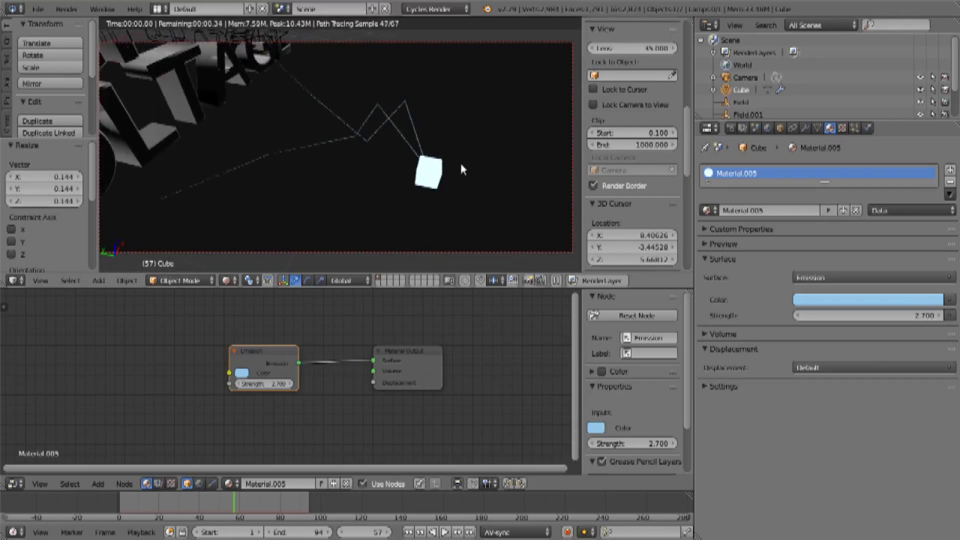
middle_click_drag(461, 165, 429, 171)
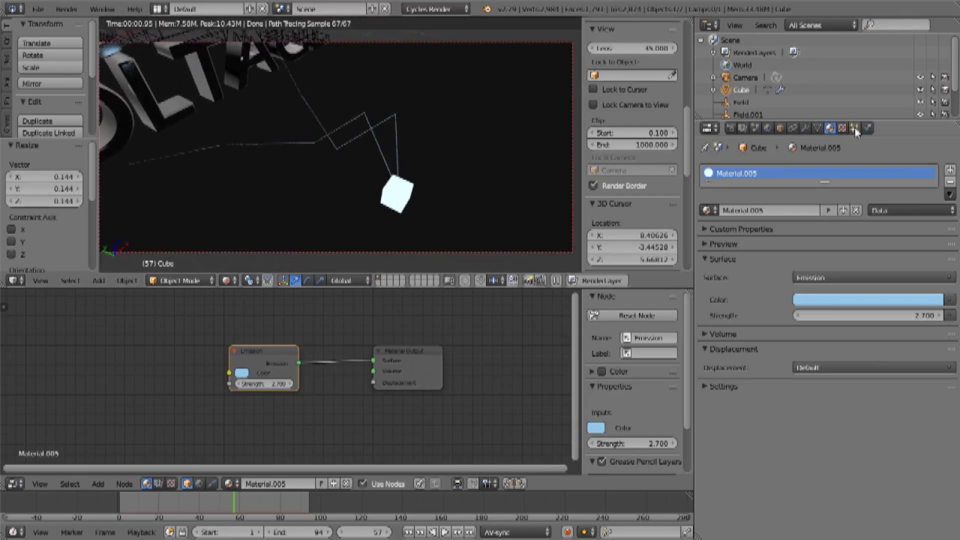
Enable Advanced hair emission from Volume with Random distribution, and expand the Display settings.
left_click(854, 128)
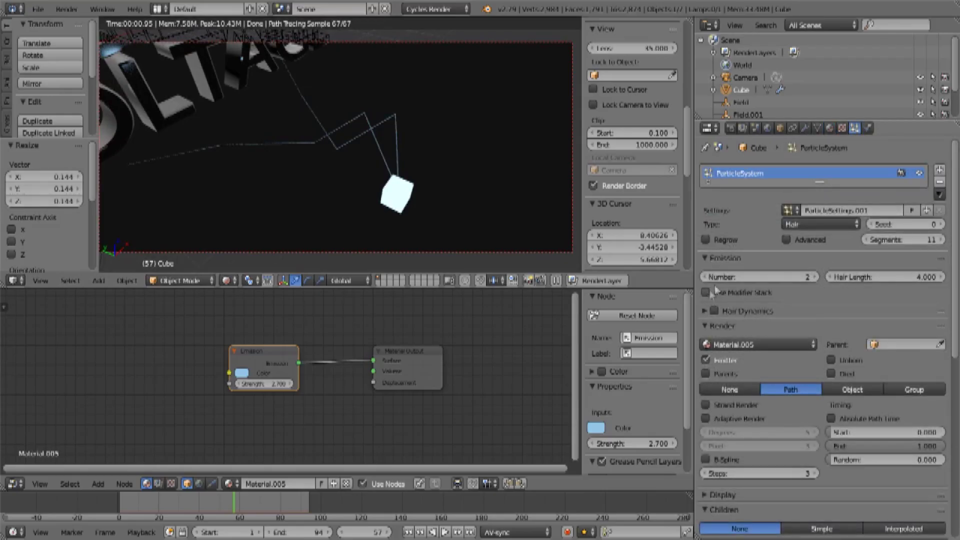
left_click(785, 238)
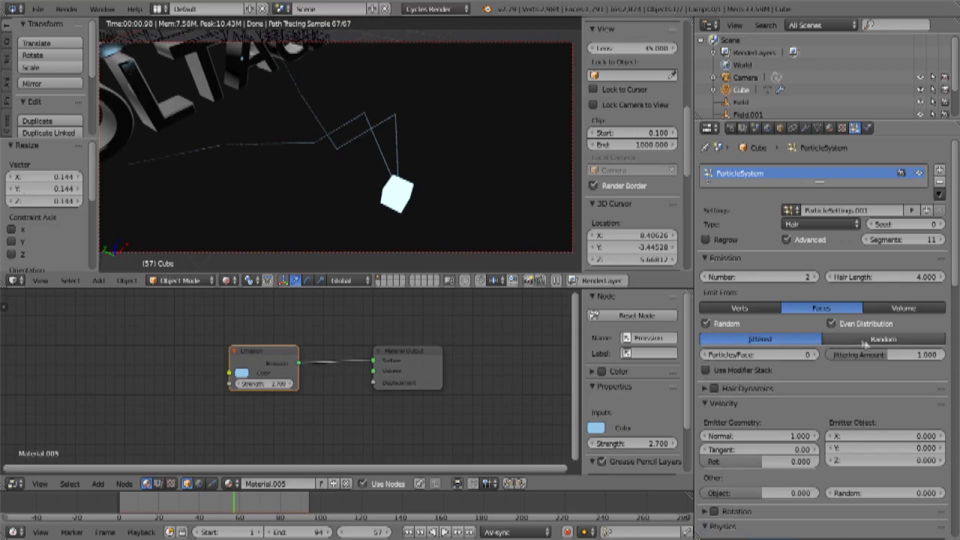
left_click(901, 308)
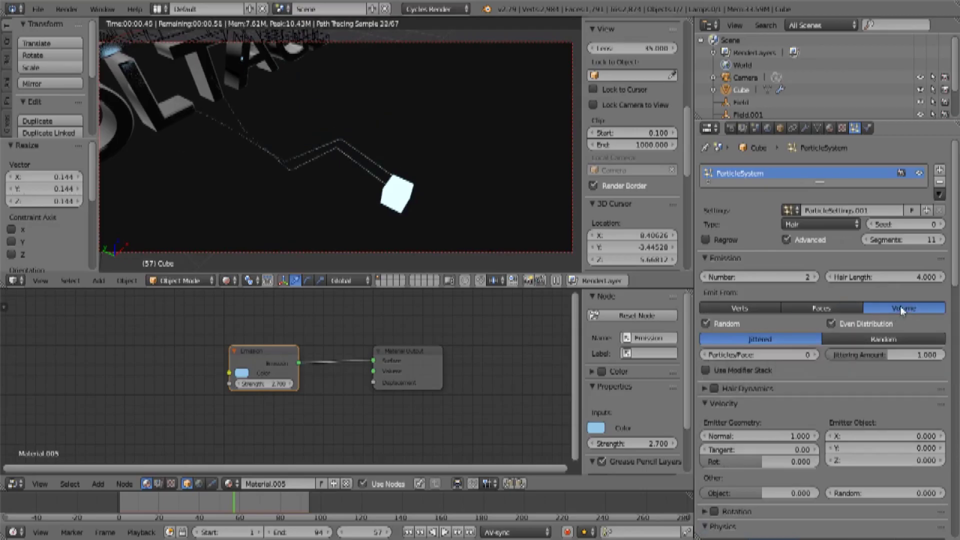
middle_click_drag(436, 178, 477, 158)
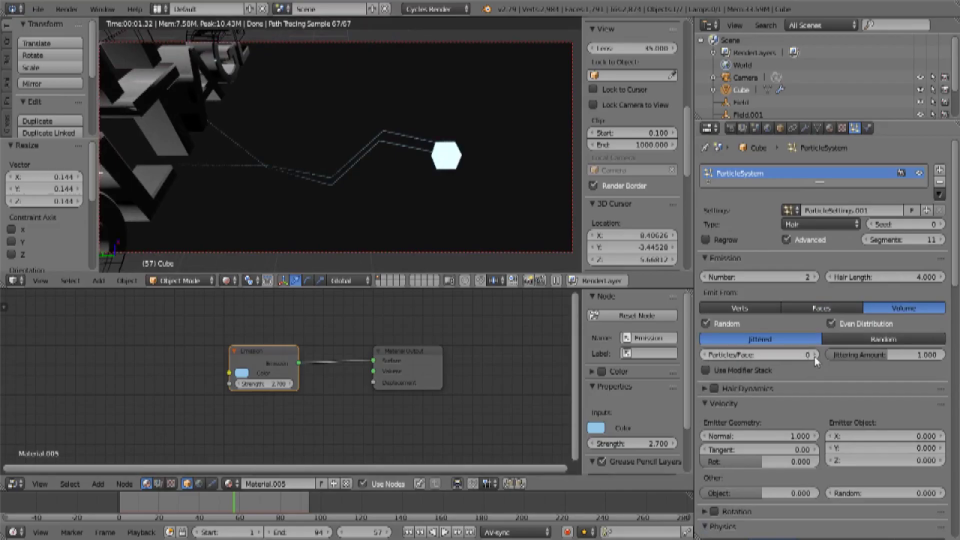
left_click(870, 340)
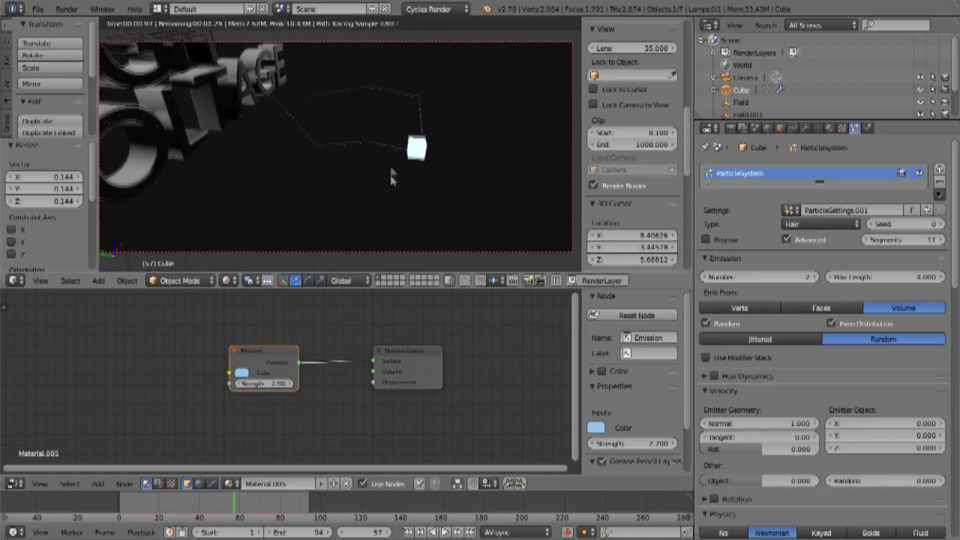
middle_click_drag(391, 171, 390, 182)
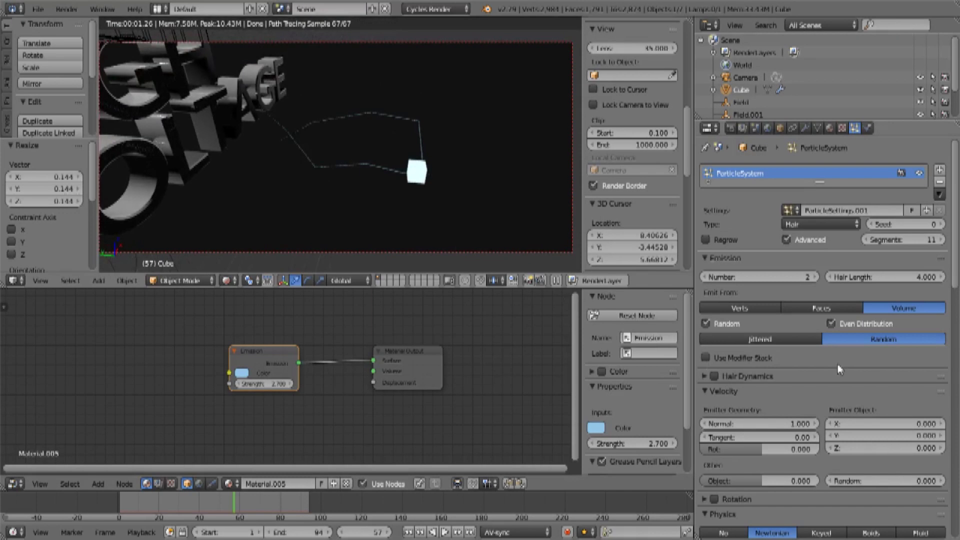
scroll(837, 364, "down", 8)
scroll(838, 367, "down", 12)
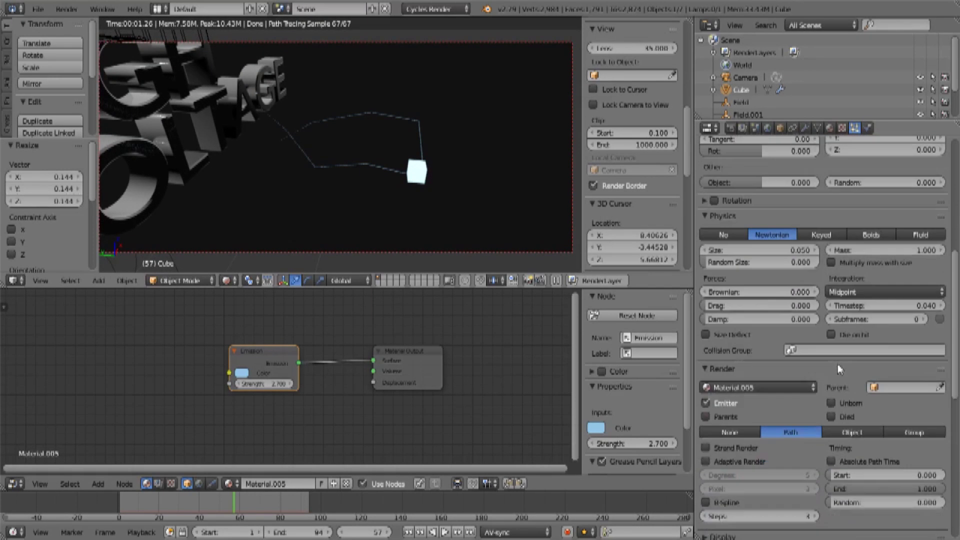
scroll(838, 365, "down", 2)
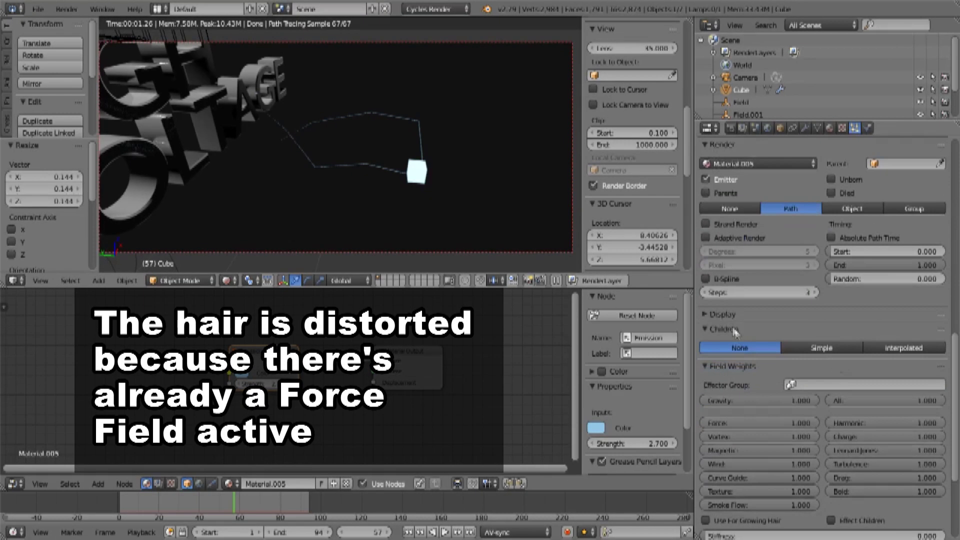
left_click(706, 314)
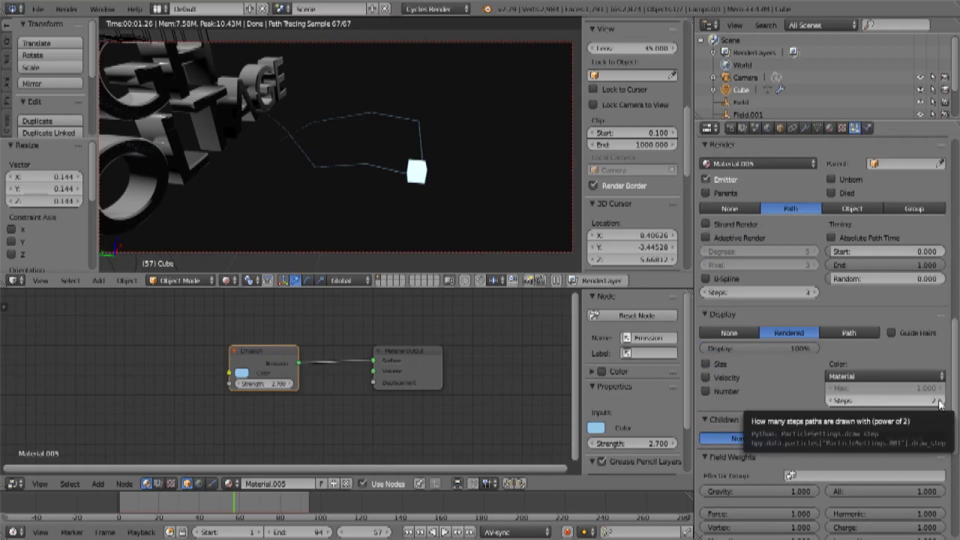
Raise the hair display steps to 7.
left_click(940, 402)
left_click(940, 402)
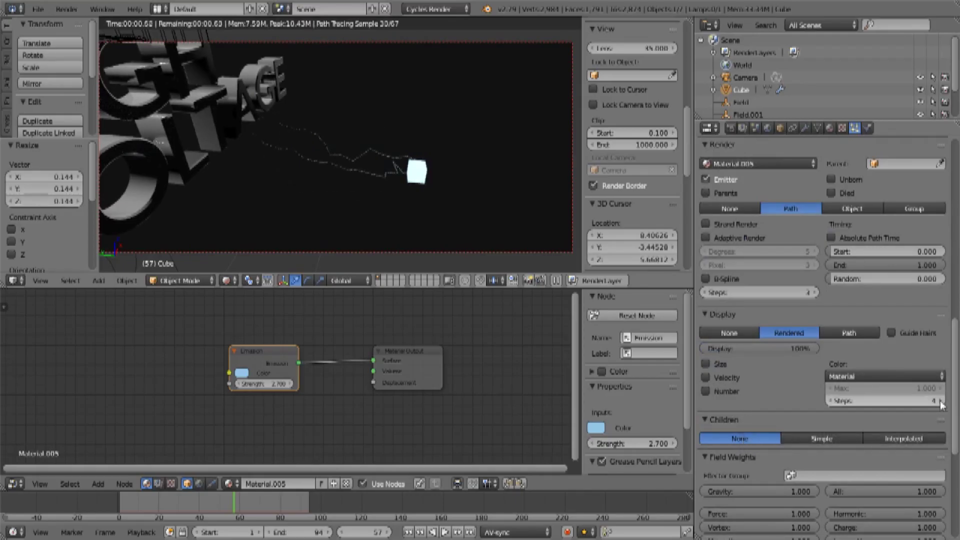
left_click(940, 402)
left_click(941, 402)
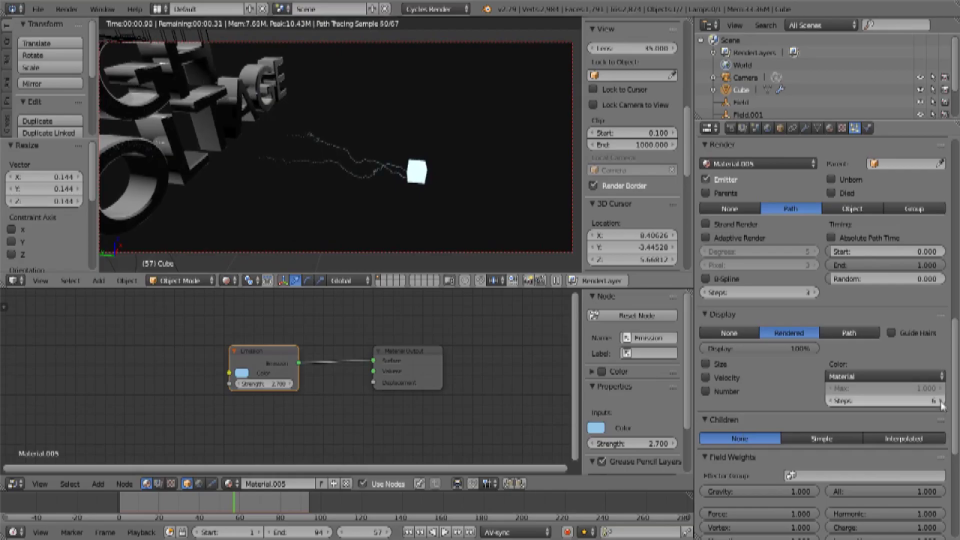
left_click(940, 402)
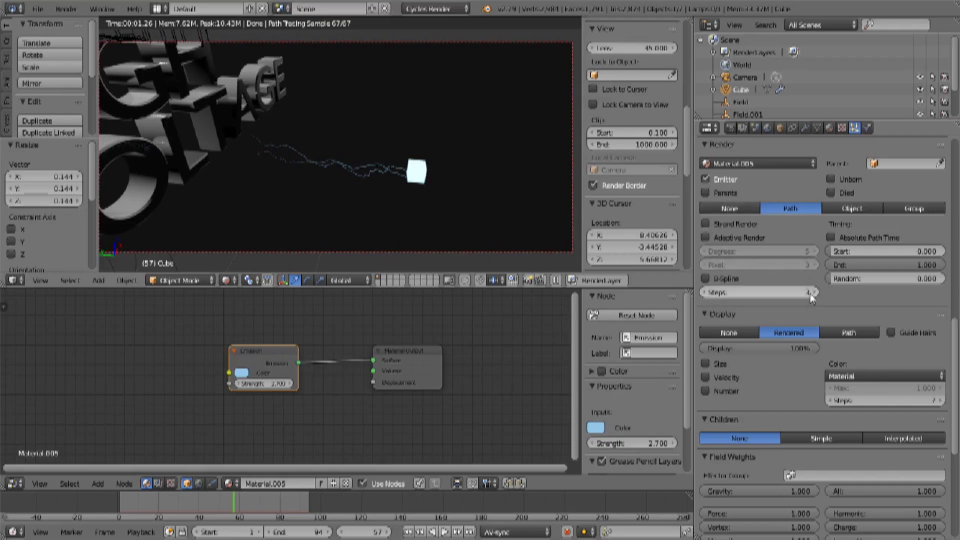
Raise the hair render steps to 7 and scroll to Cycles Hair Settings.
left_click(815, 293)
left_click(815, 293)
left_click(814, 293)
left_click(815, 293)
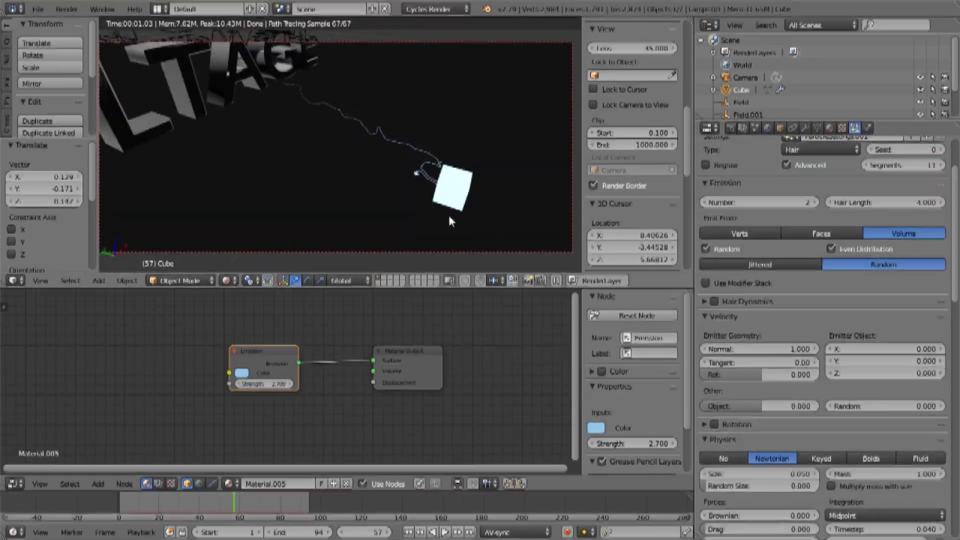
scroll(449, 217, "down", 1)
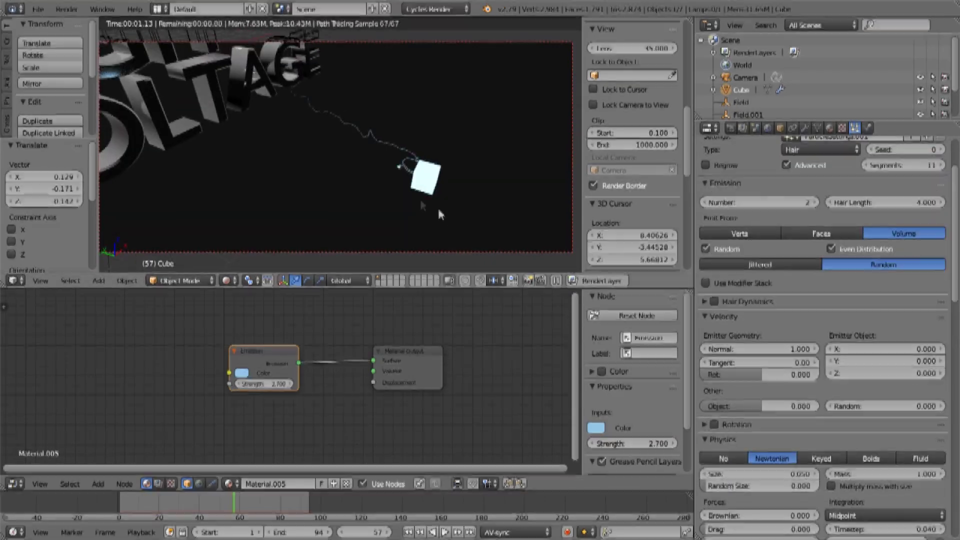
mouse_move(437, 205)
middle_mouse_down()
mouse_move(393, 214)
mouse_move(431, 211)
middle_mouse_up()
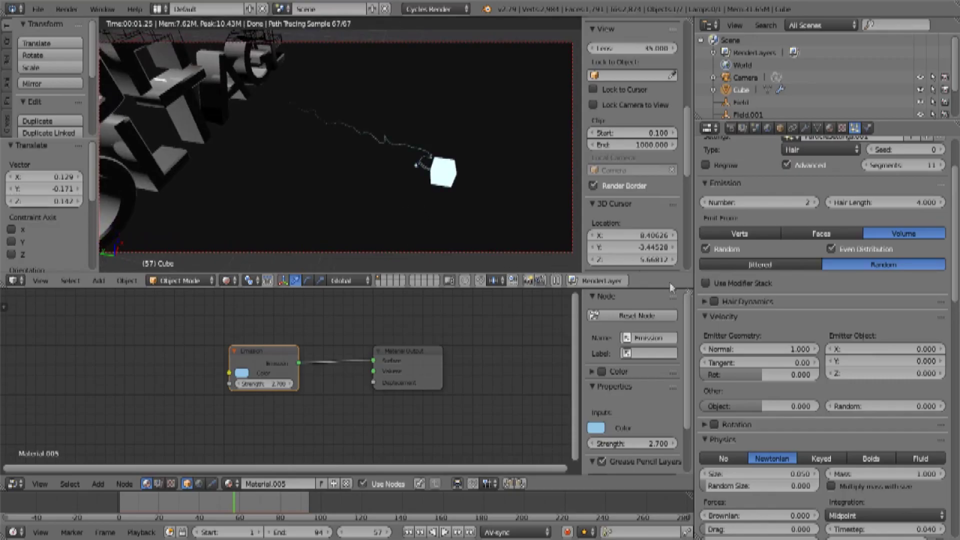
scroll(784, 310, "down", 6)
scroll(782, 314, "down", 15)
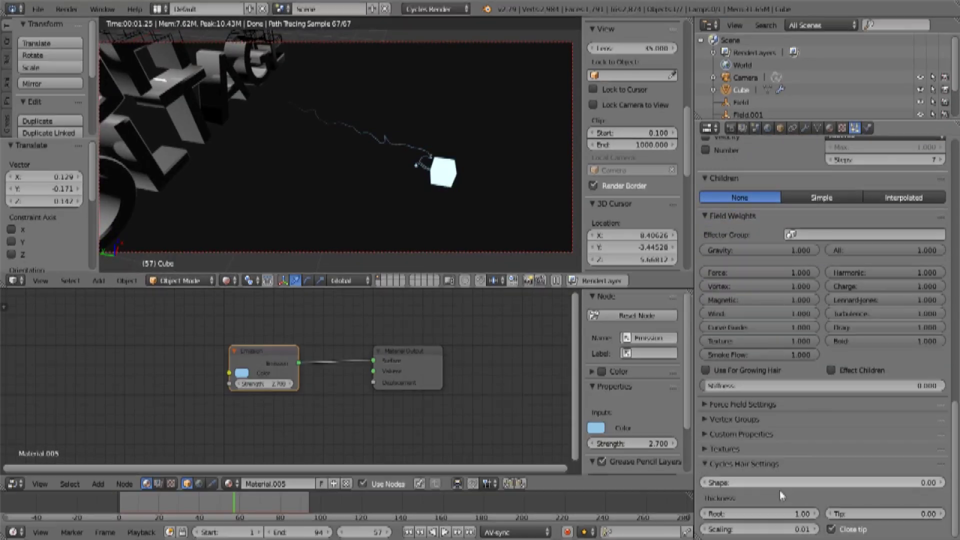
Change the Cycles hair Shape value and set root thickness to 0.5.
left_click(877, 479)
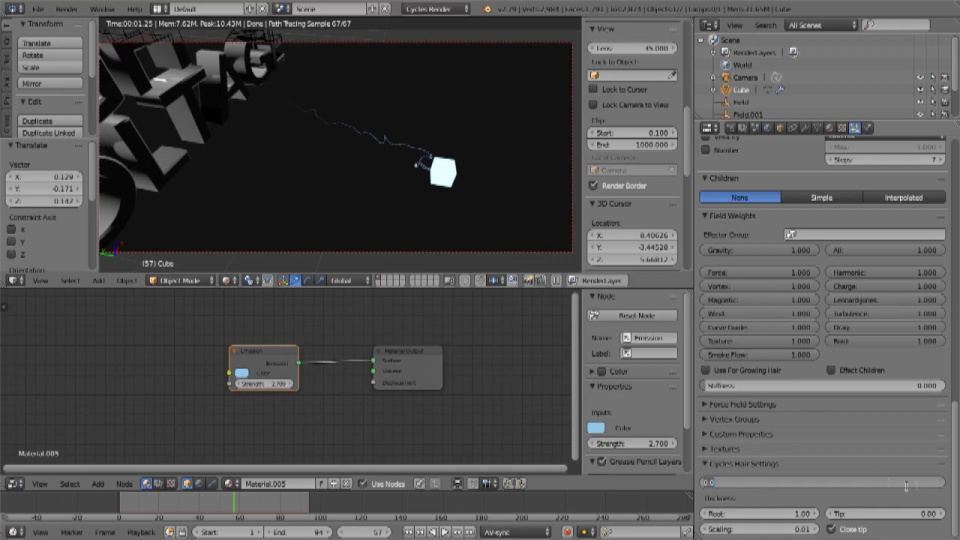
type("-")
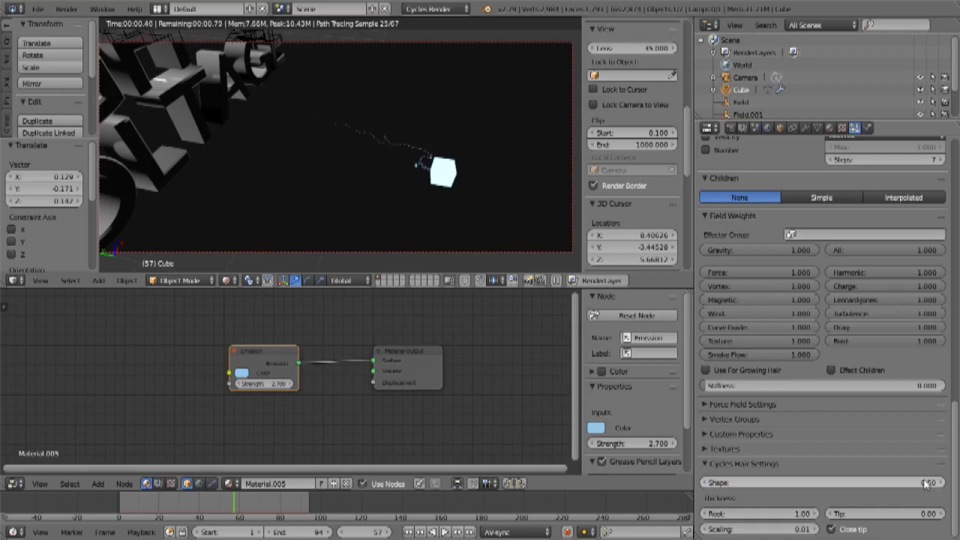
key("Return")
left_click(792, 515)
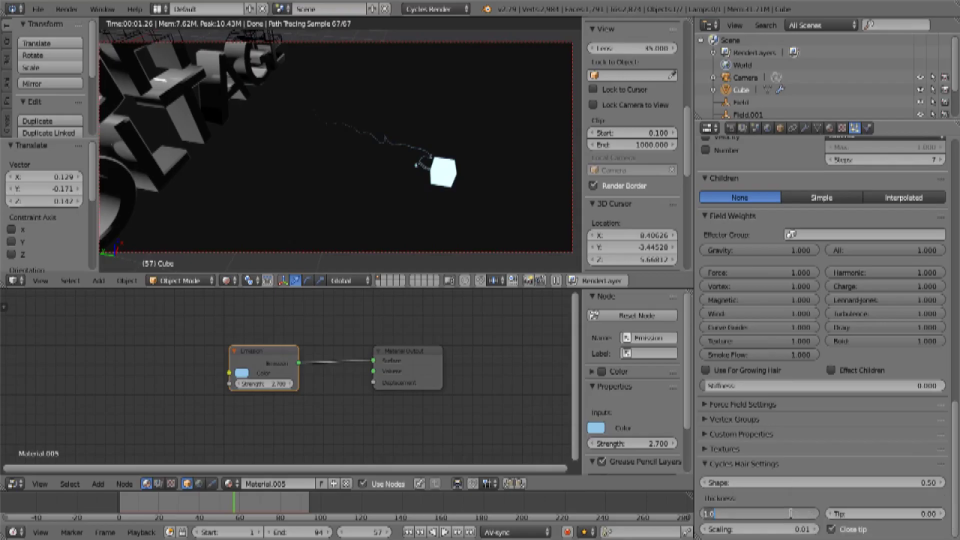
type(".5")
key("Return")
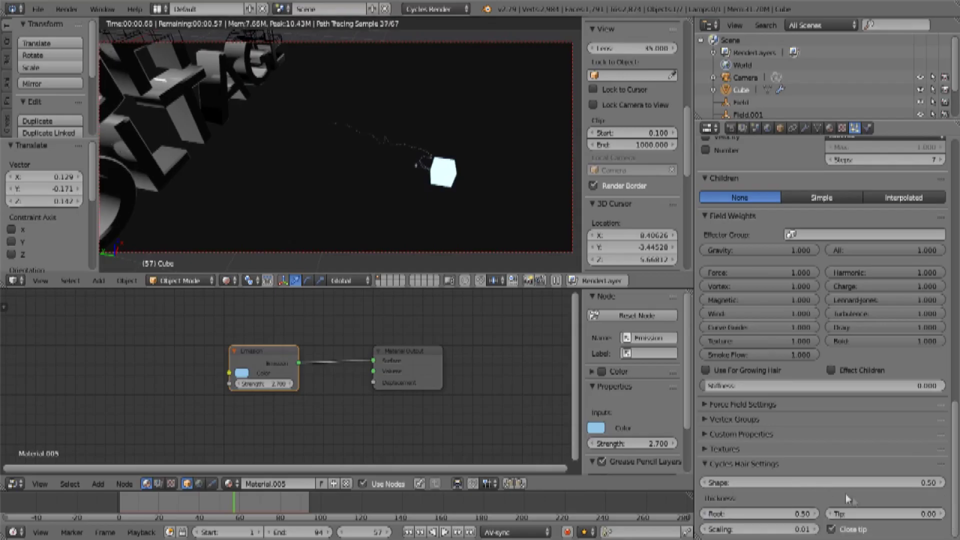
Set the hair tip thickness and width scaling to 0.5 each.
left_click(875, 515)
type(".5")
key("Return")
left_click(801, 529)
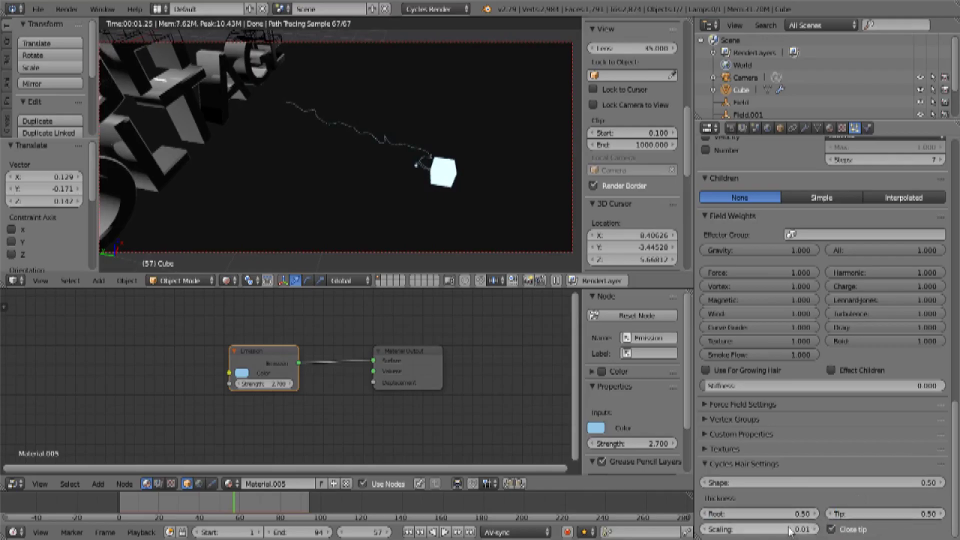
type(".5")
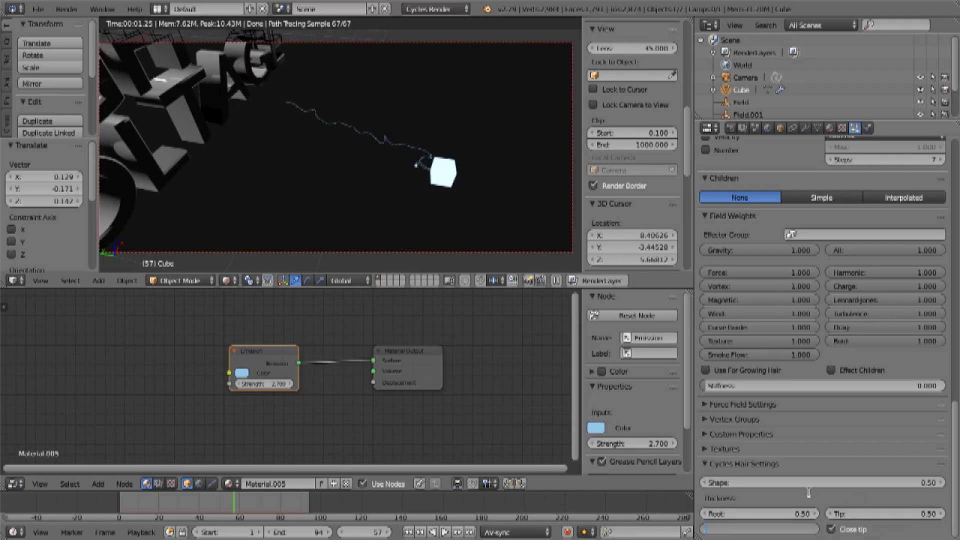
key("Return")
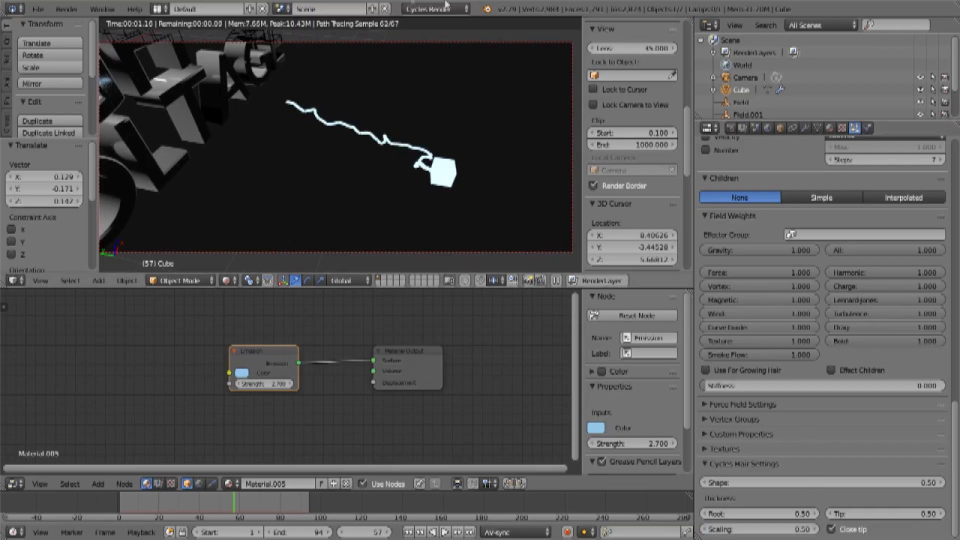
Tune the Cycles hair to shape 0.70, root 0.72, tip 0.10 and scaling 0.26.
middle_click_drag(391, 171, 355, 160)
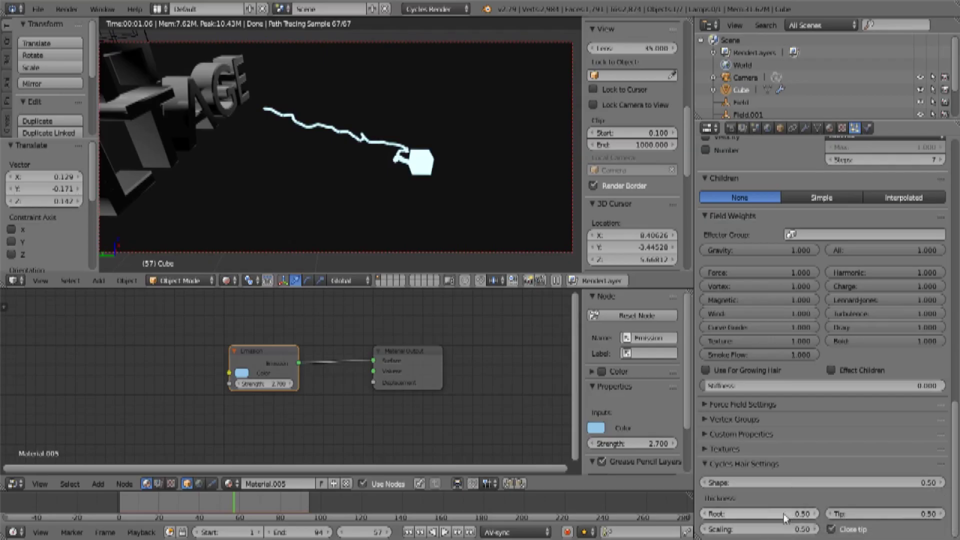
left_click_drag(784, 514, 868, 518)
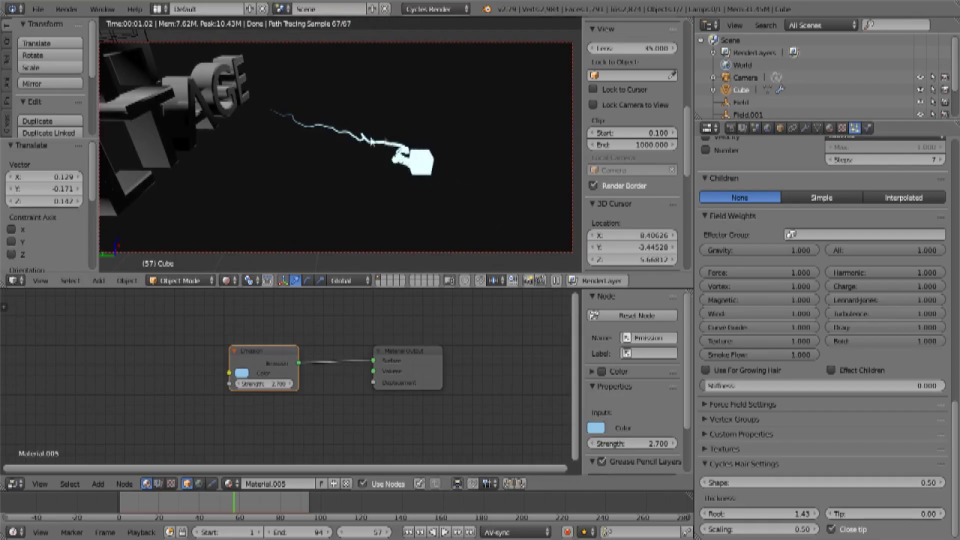
scroll(385, 163, "up", 2)
middle_click_drag(386, 161, 378, 180, "shift")
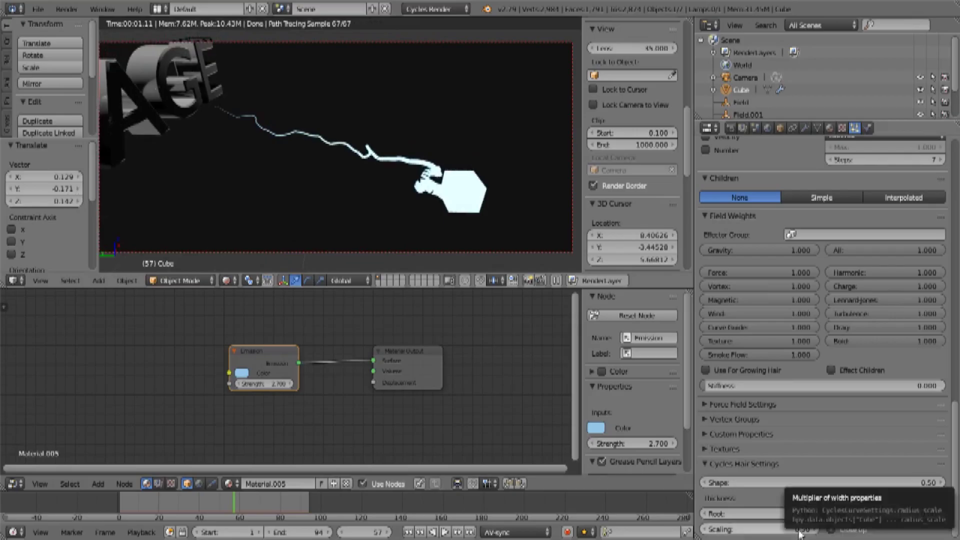
left_click_drag(801, 533, 765, 534)
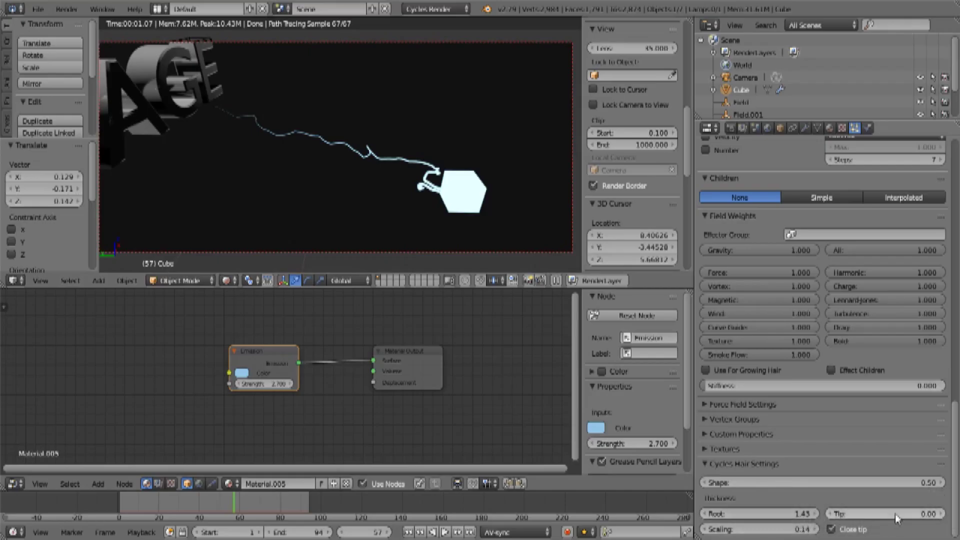
left_click_drag(895, 515, 921, 515)
left_click_drag(801, 515, 745, 514)
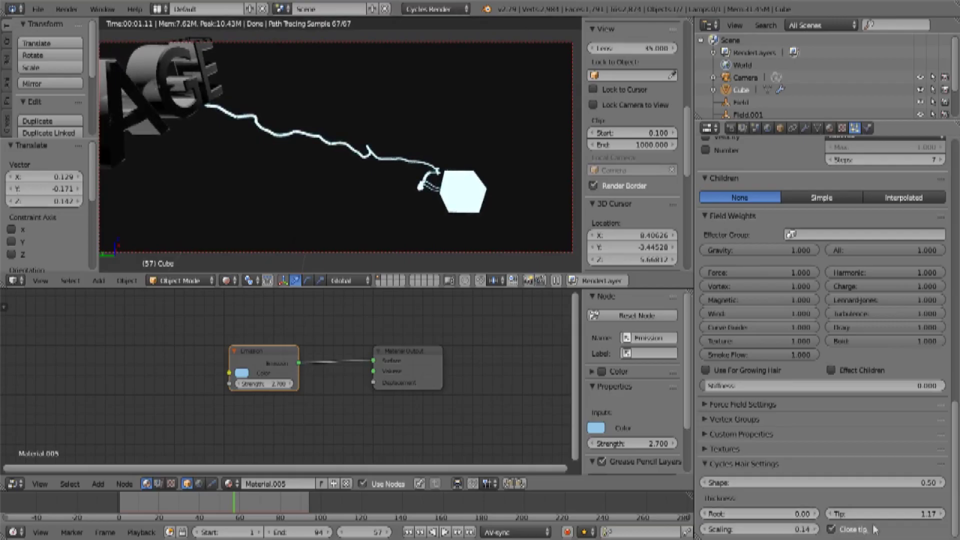
left_click_drag(890, 483, 875, 483)
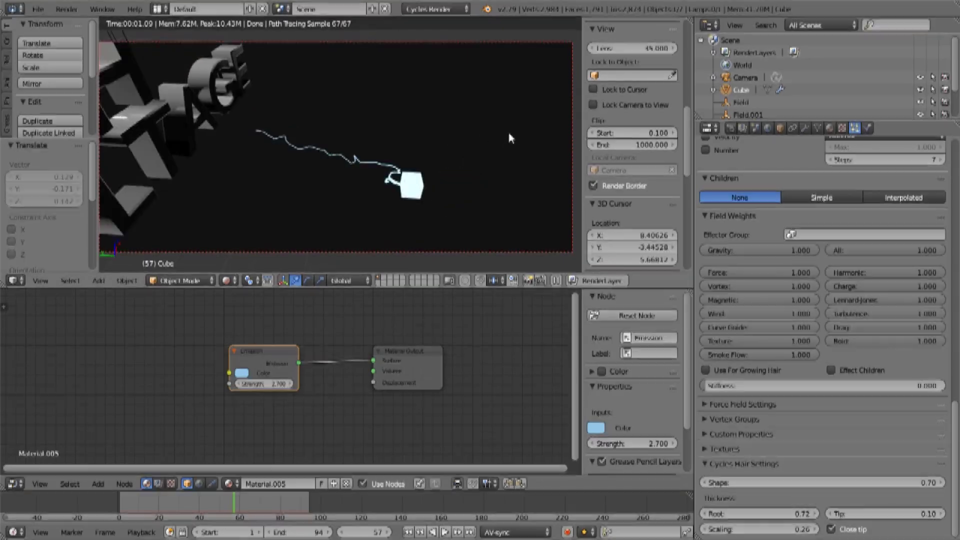
Rescale the glowing cube up and down repeatedly, leaving it smaller than it started.
key("s")
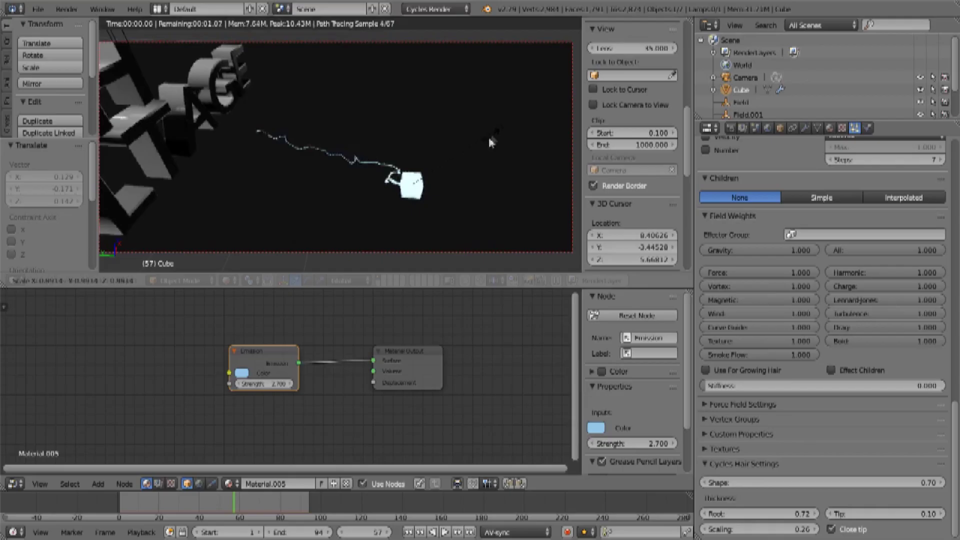
left_click(467, 163)
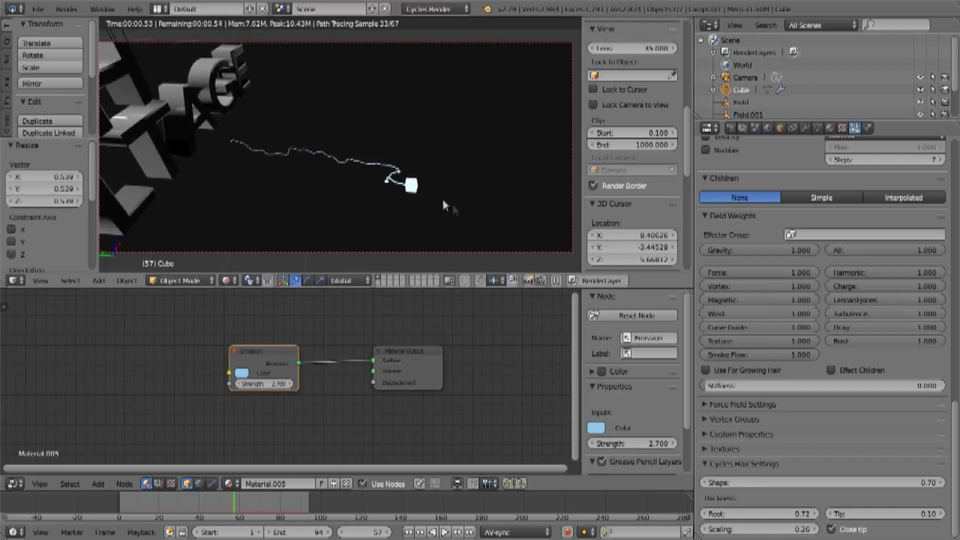
key("s")
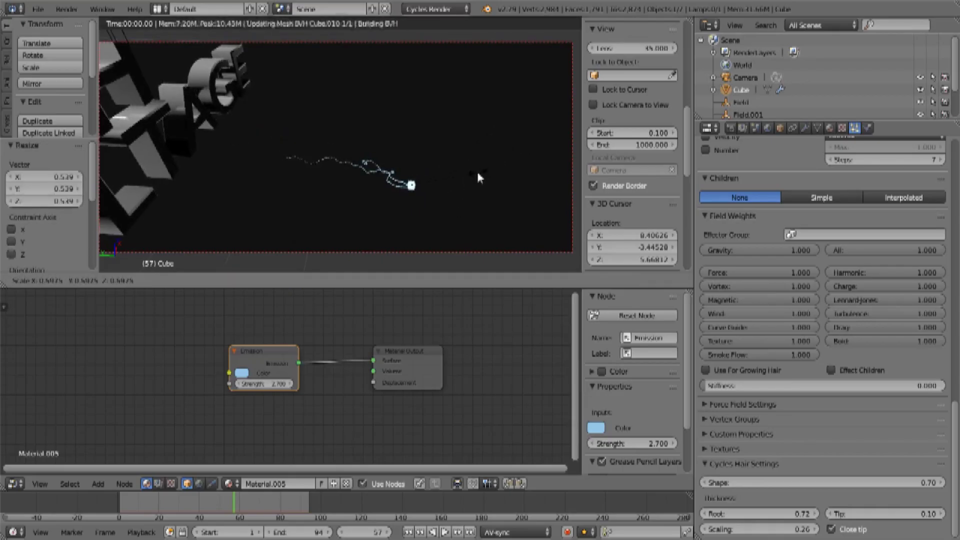
left_click(380, 198)
key("s")
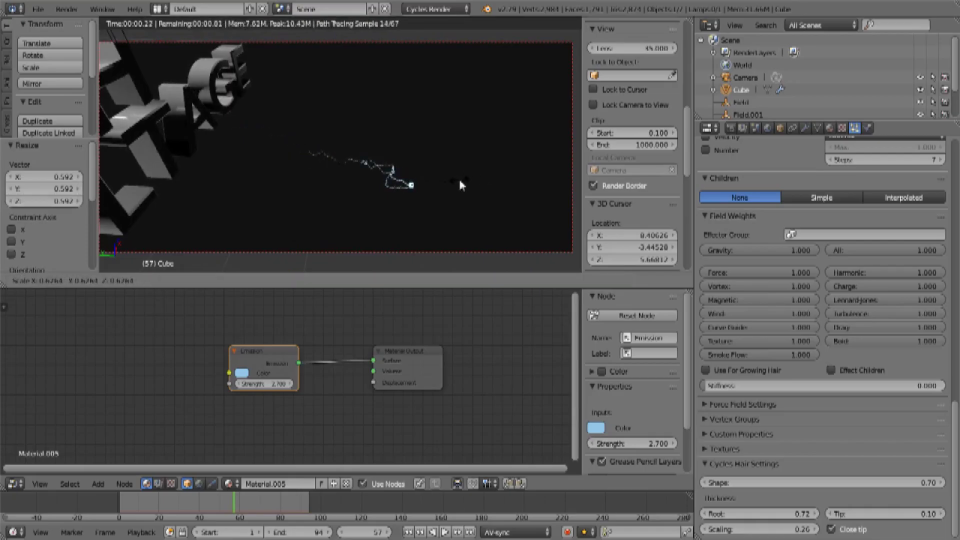
left_click(458, 184)
key("s")
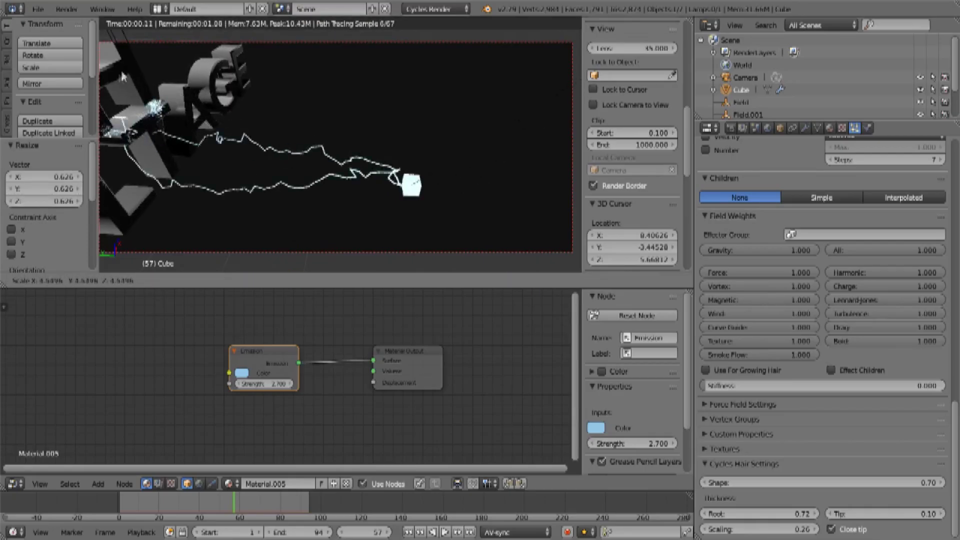
left_click(166, 34)
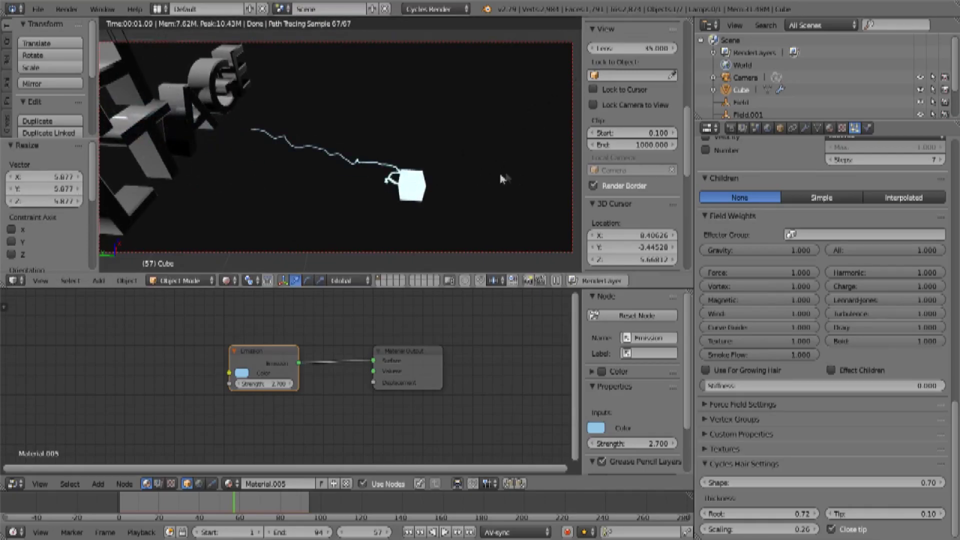
key("s")
left_click(3, 155)
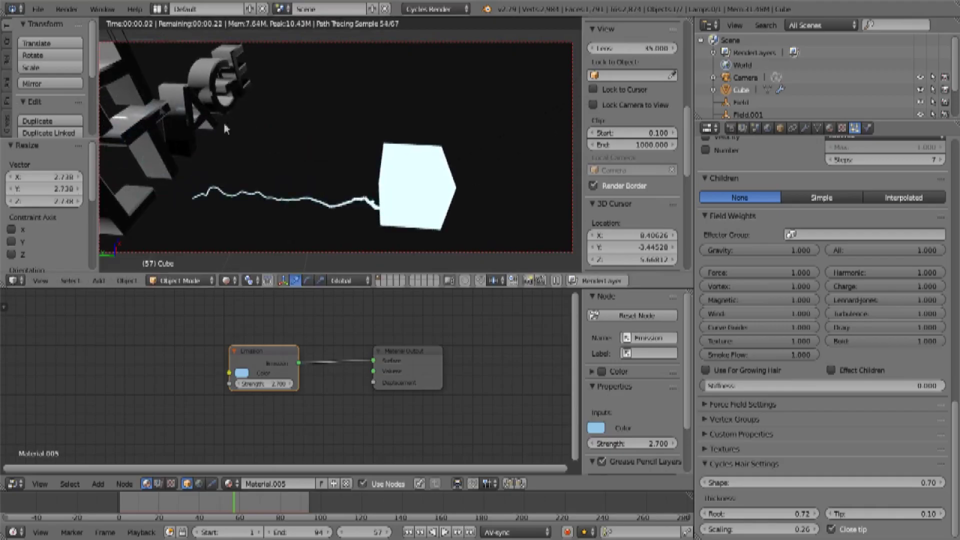
key("s")
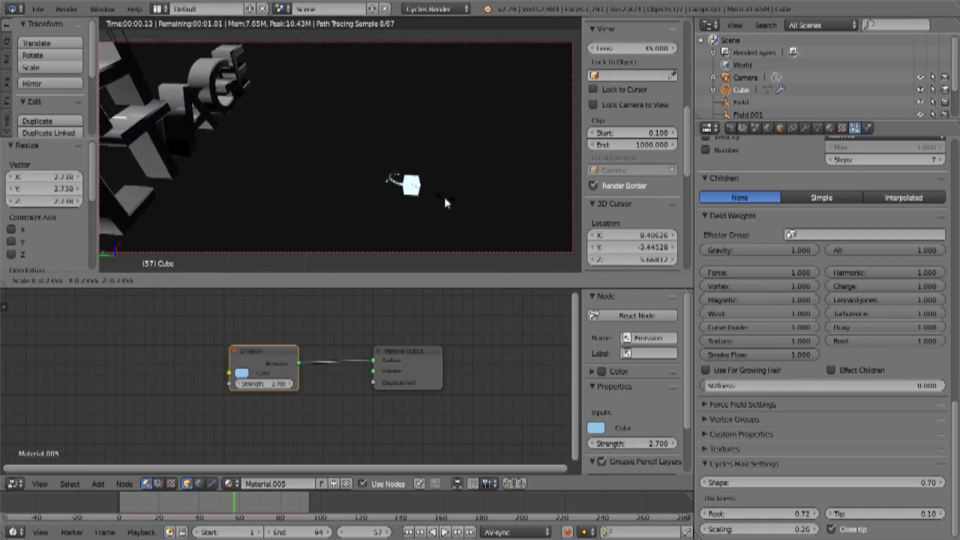
left_click(418, 201)
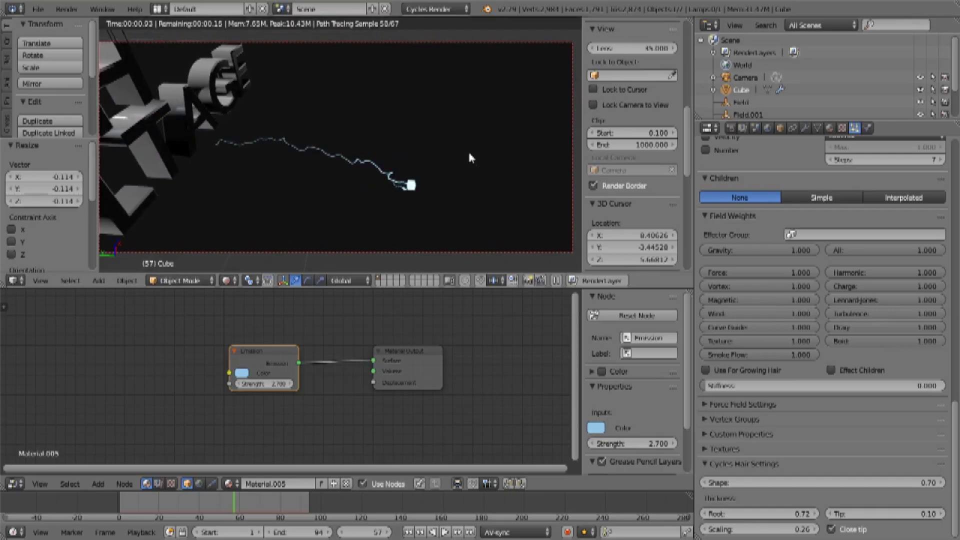
key("s")
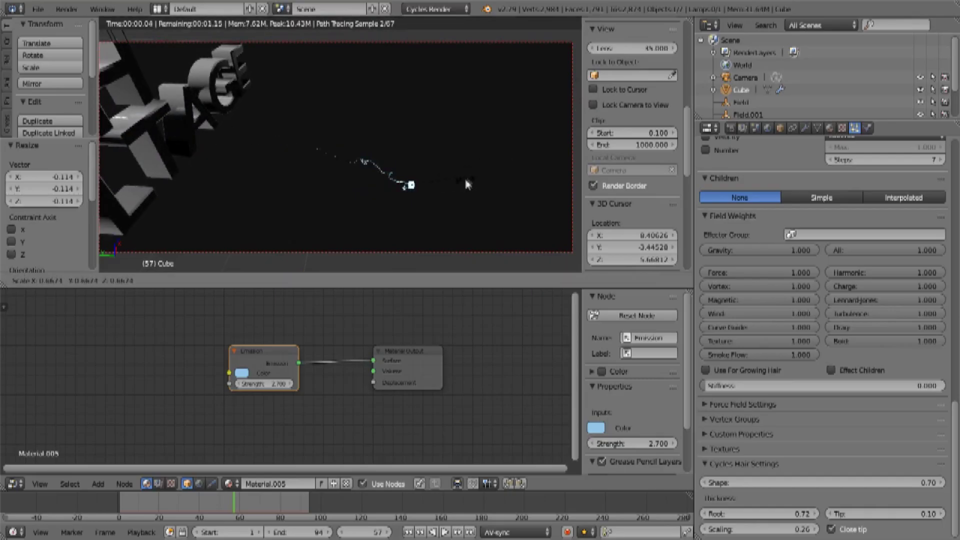
left_click(463, 182)
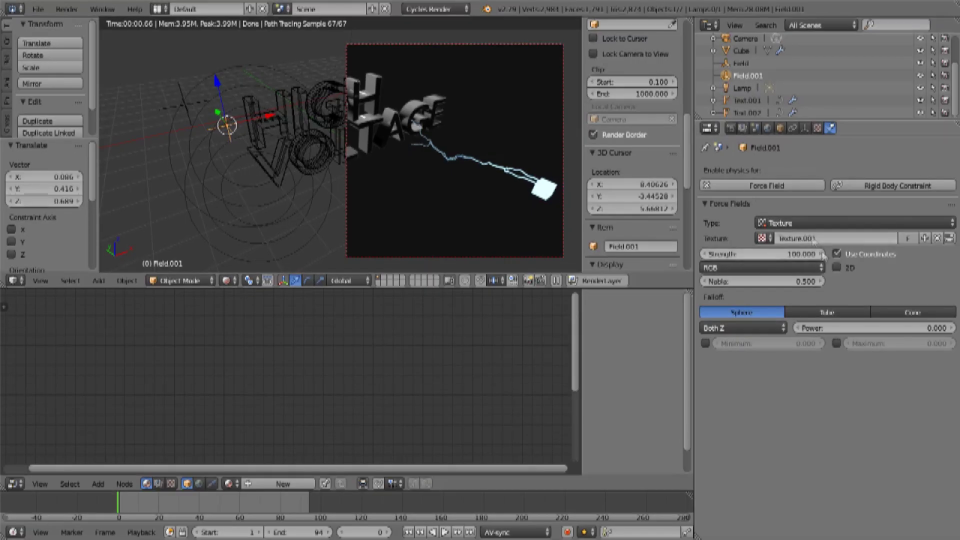
Keep Field.001's force type as Texture, review its noise texture, then start moving Field.001.
left_click(797, 222)
left_click(798, 224)
left_click(950, 238)
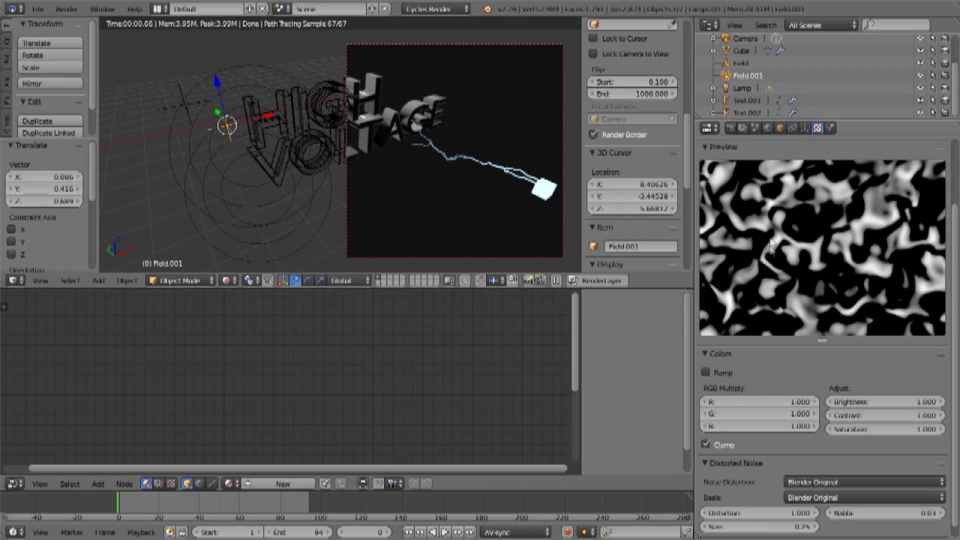
scroll(833, 447, "down", 1)
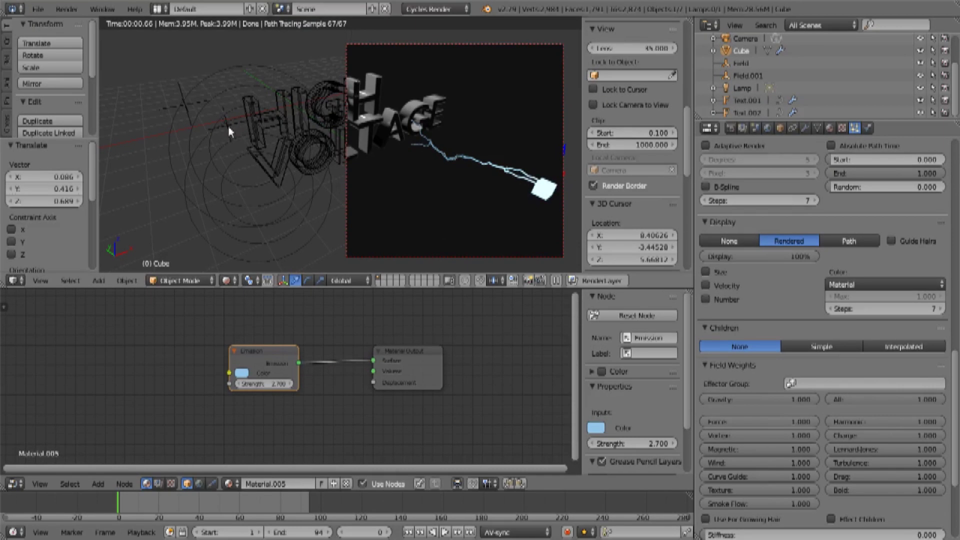
right_click(228, 125)
key("g")
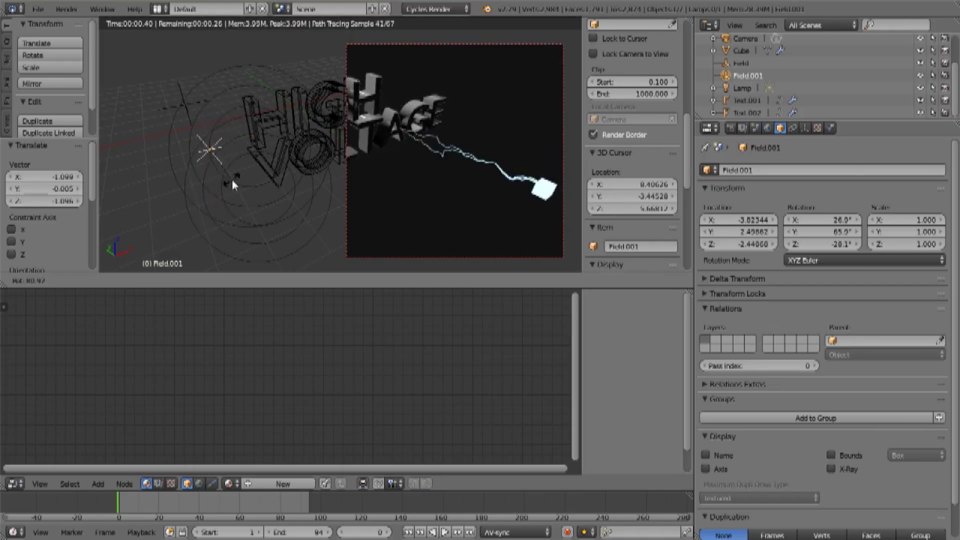
Place Field.001 at its new spot near the text and keyframe its rotation.
left_click(232, 180)
key("i")
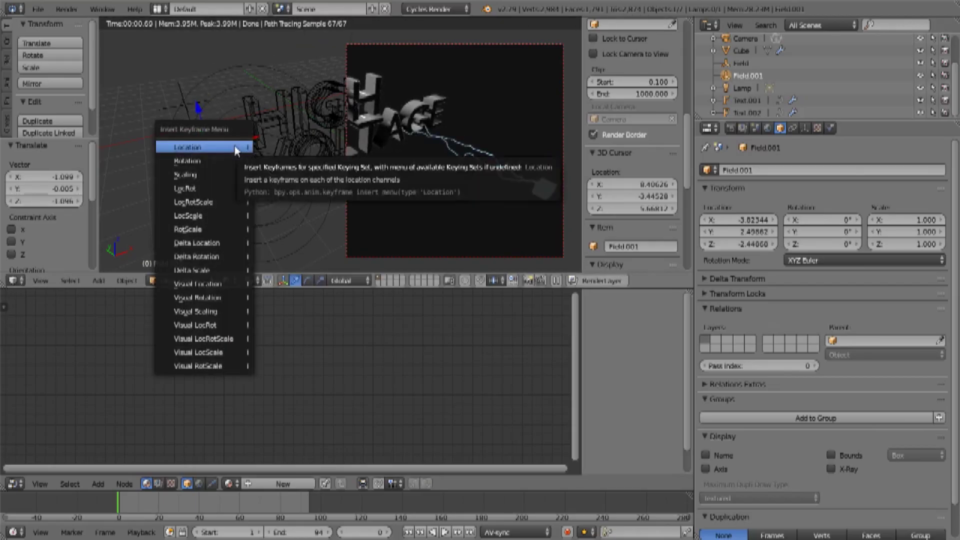
left_click(222, 162)
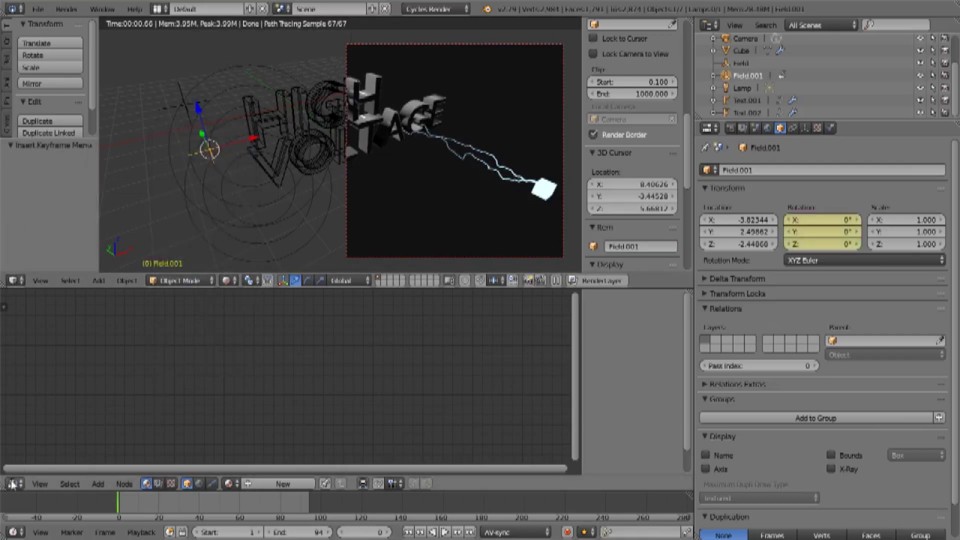
Turn the bottom area into the Graph Editor with Field.001 selected.
left_click(13, 484)
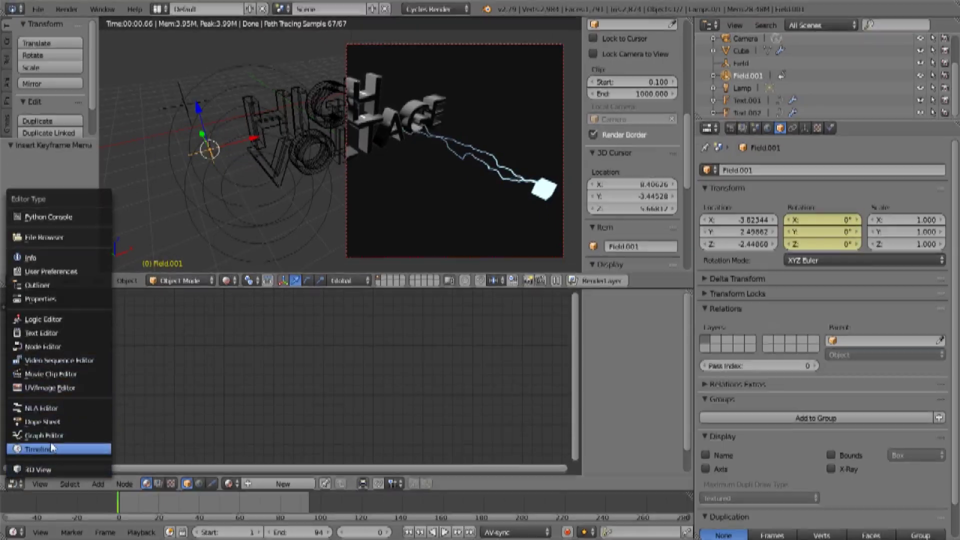
left_click(49, 435)
right_click(215, 142)
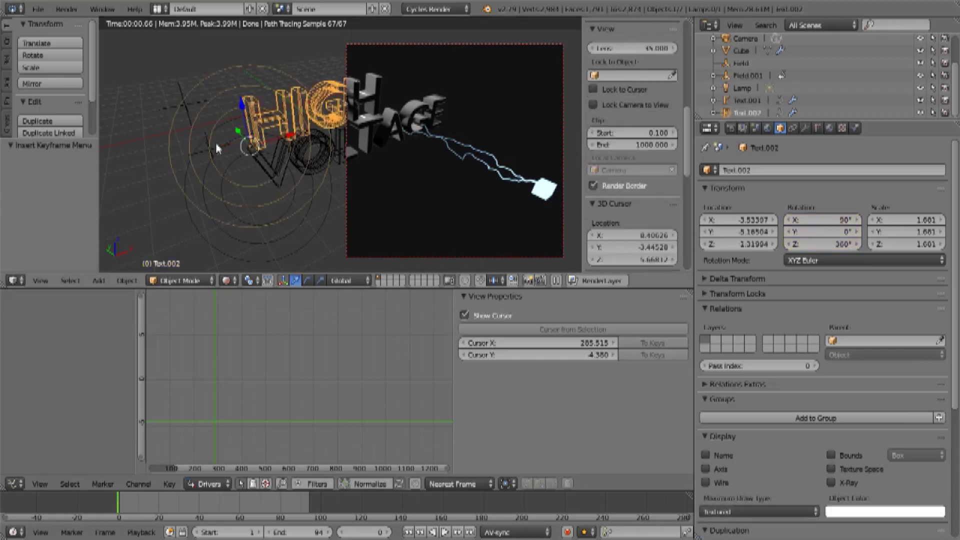
right_click(206, 153)
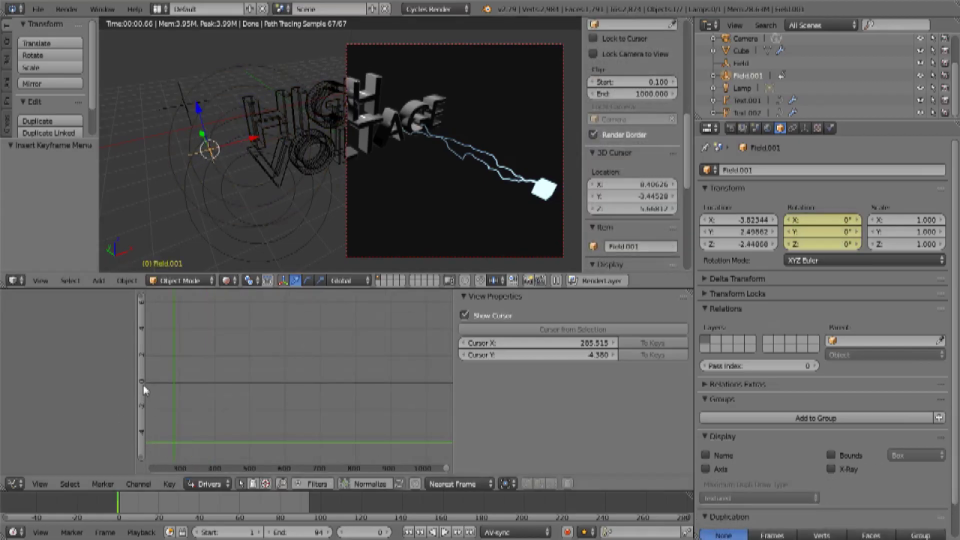
In F-Curve mode, select the X Euler Rotation curve and show its Modifiers panel.
left_click(209, 484)
left_click(214, 471)
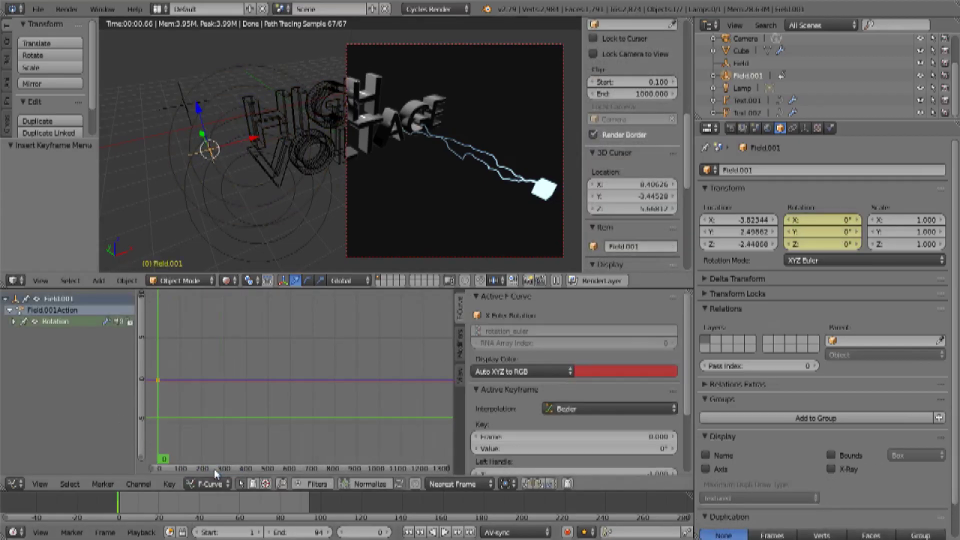
left_click(15, 322)
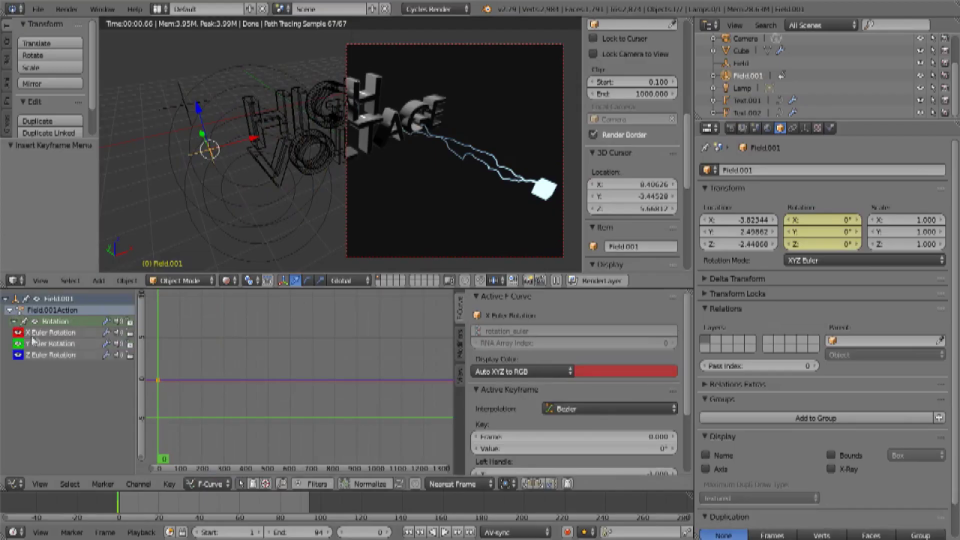
left_click(48, 333)
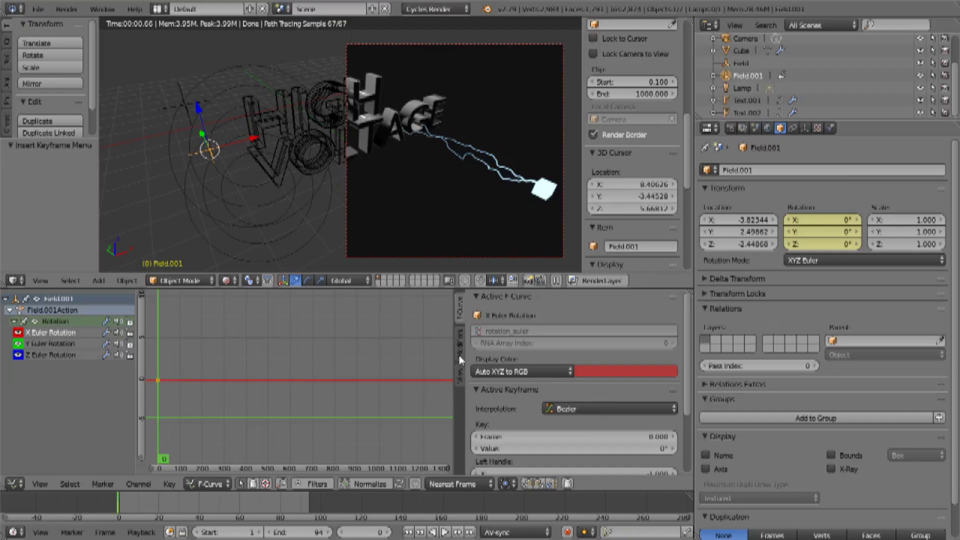
left_click(461, 344)
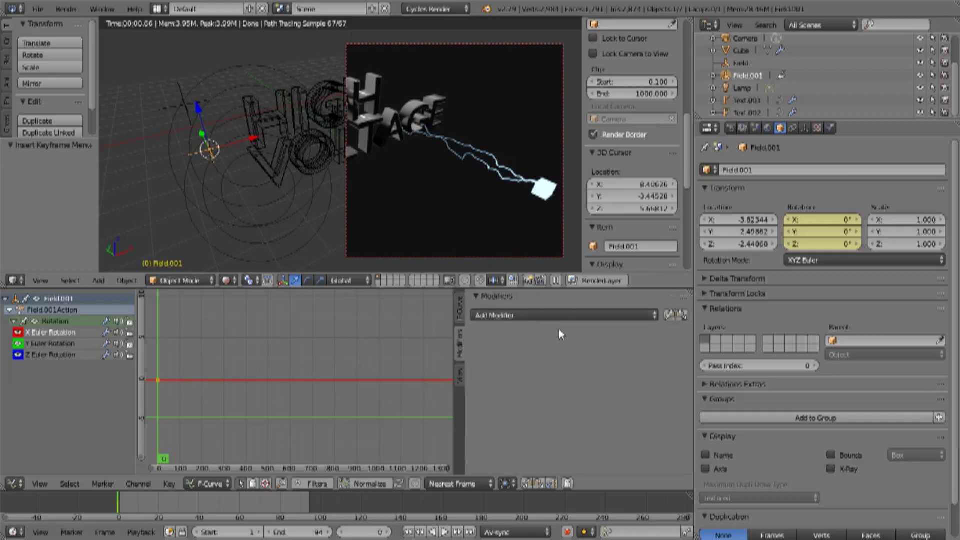
Add a Cycles modifier to the X rotation curve and key that channel at frame 170.
left_click(575, 316)
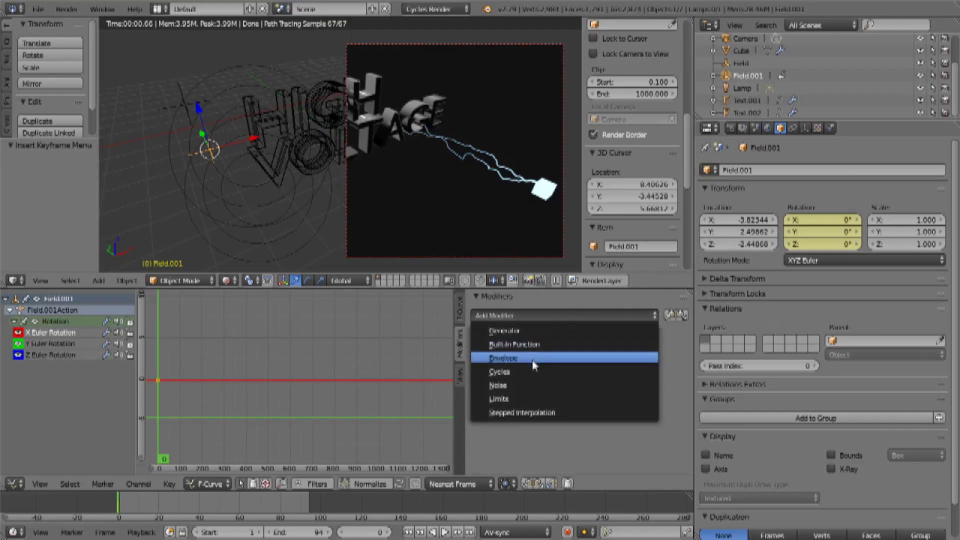
left_click(532, 372)
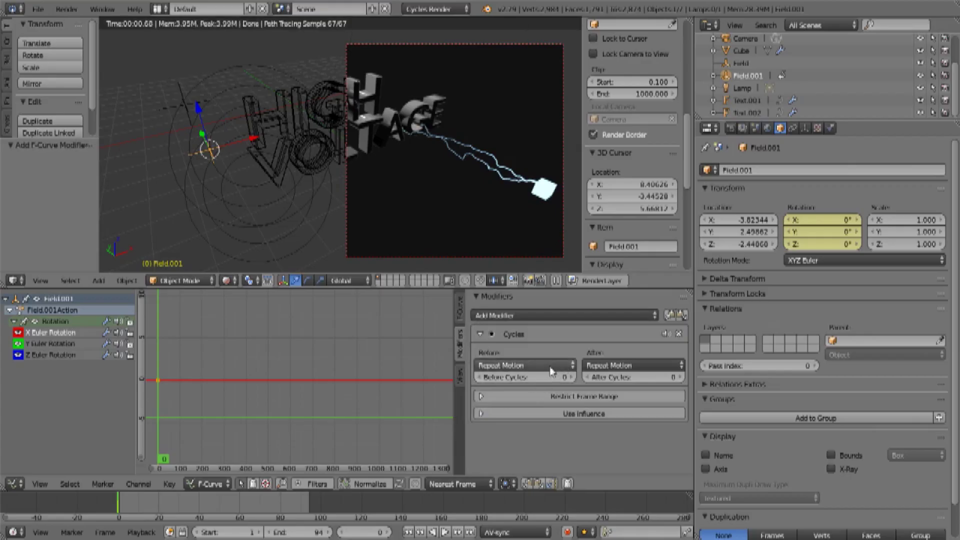
left_click(188, 356)
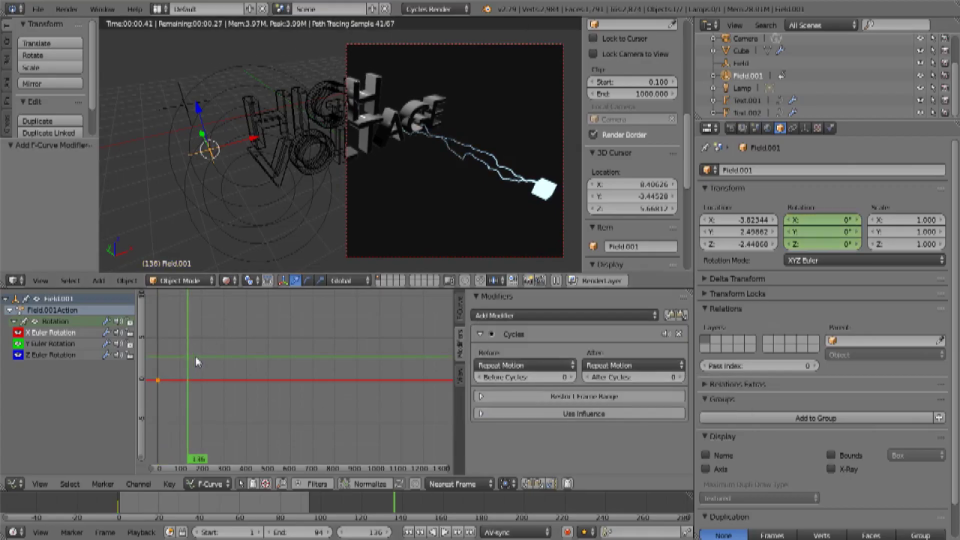
left_click(196, 357)
key("i")
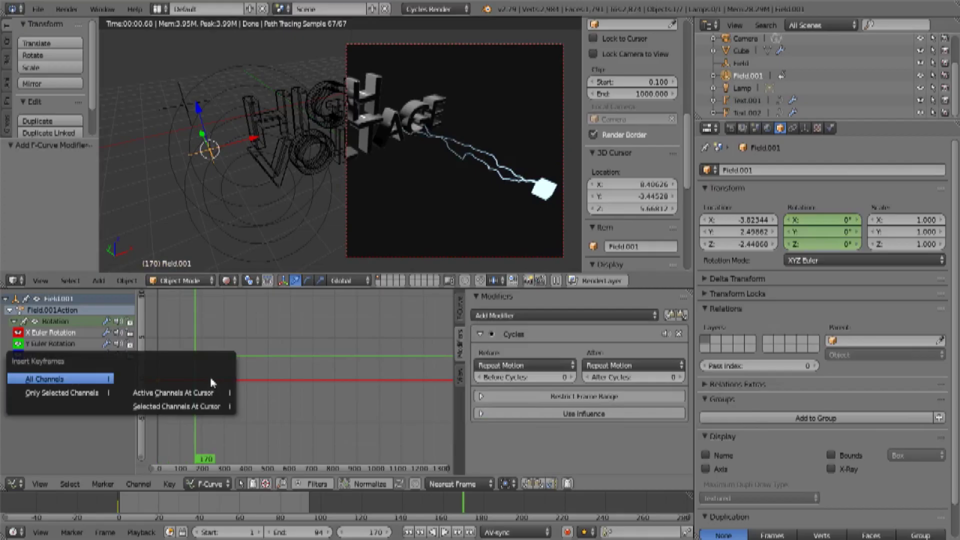
left_click(76, 394)
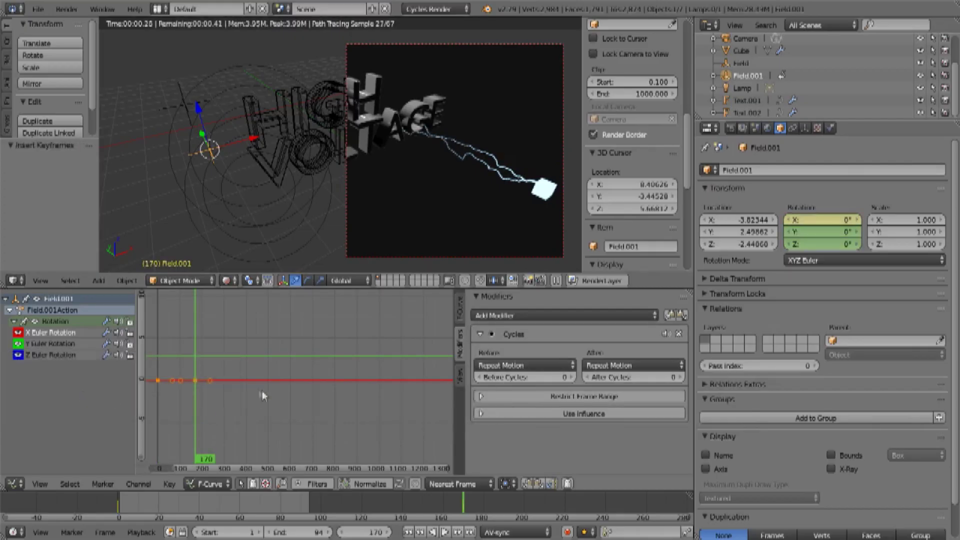
Raise only the frame-170 keyframe vertically to about 6.30°.
key("g")
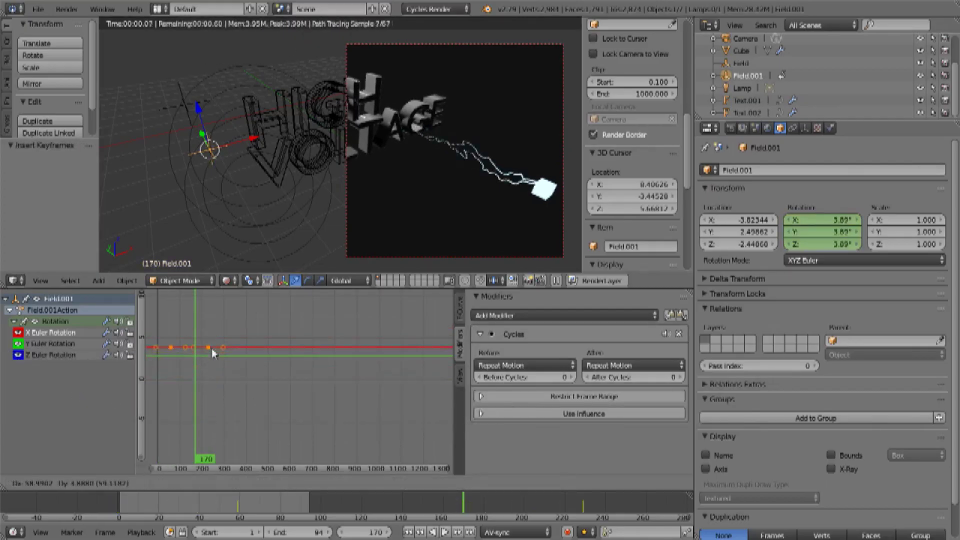
right_click(211, 349)
right_click(197, 383)
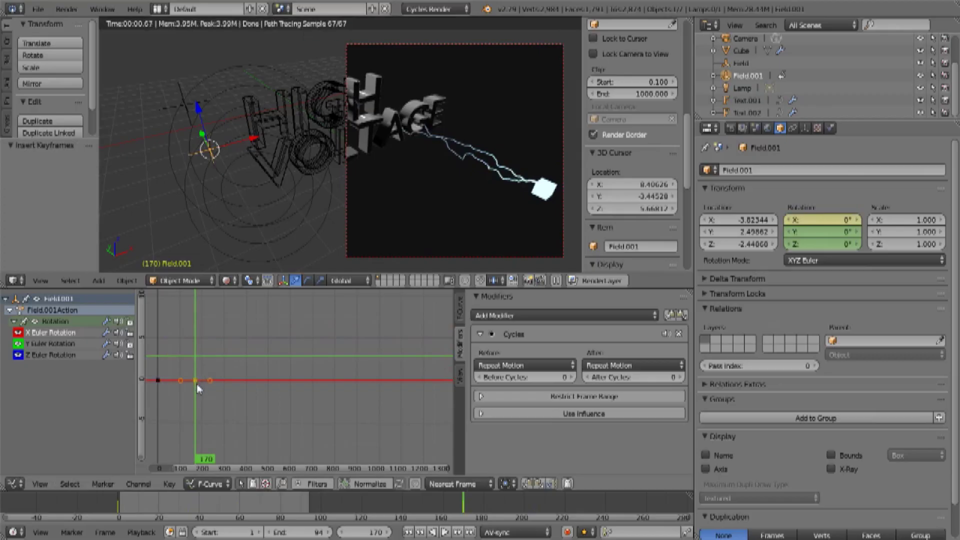
key("g")
key("y")
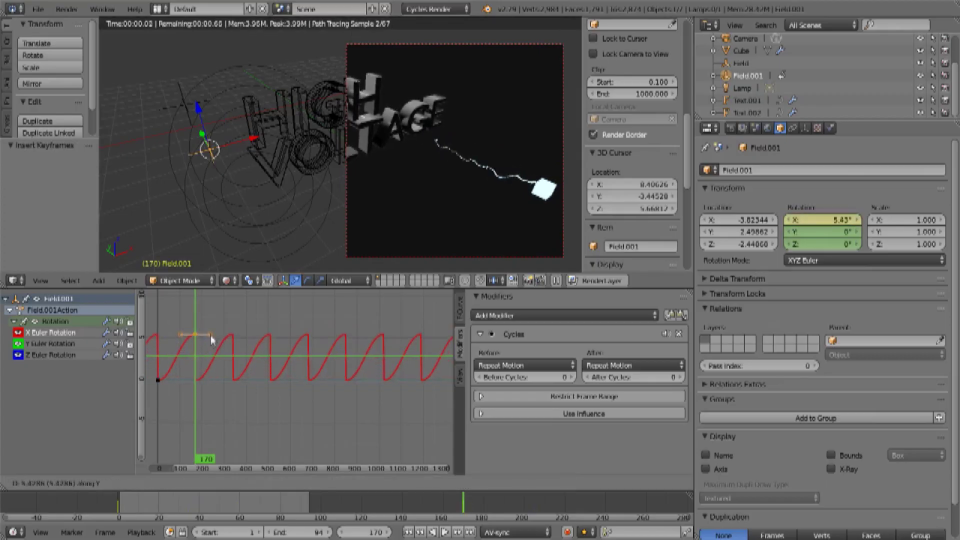
left_click(209, 332)
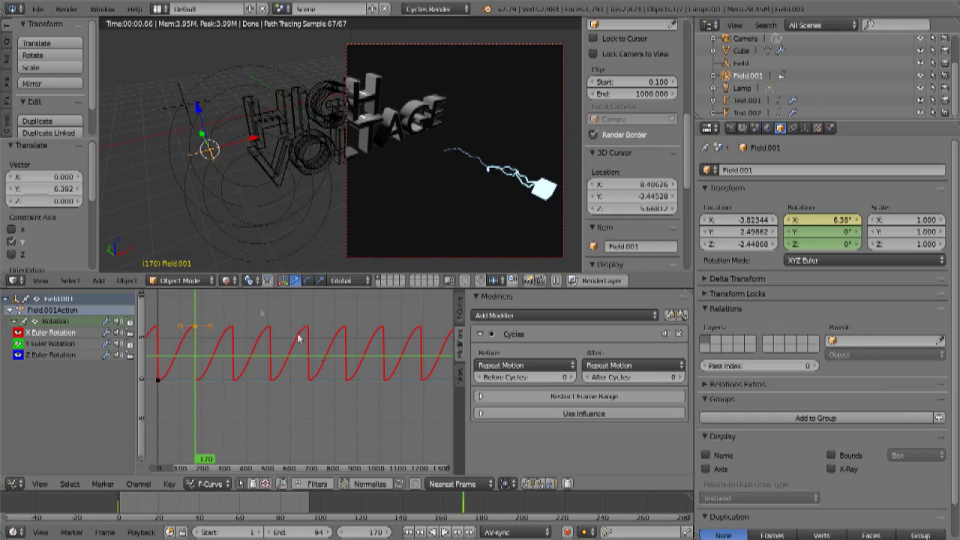
During playback, drag the upper rotation keyframe higher and left to about frame 130.
key("alt+a")
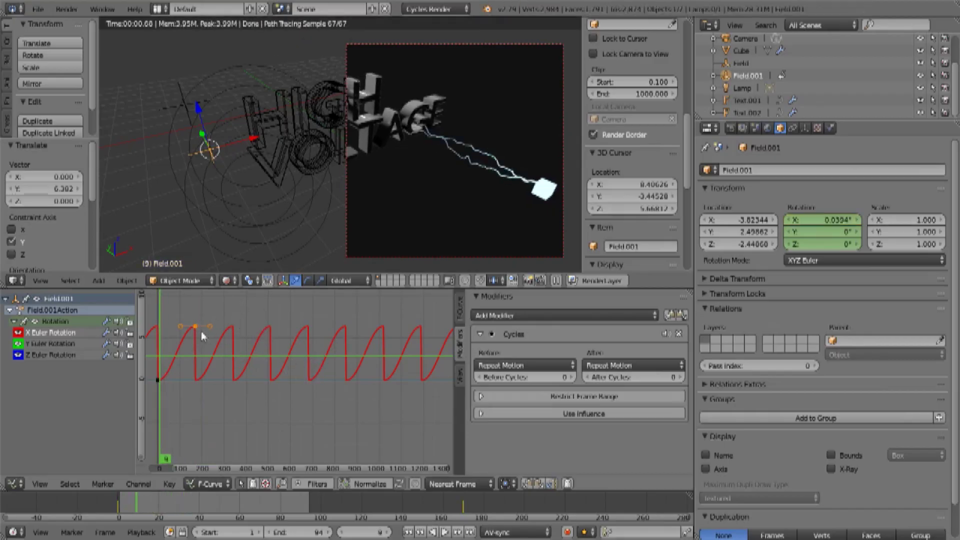
key("g")
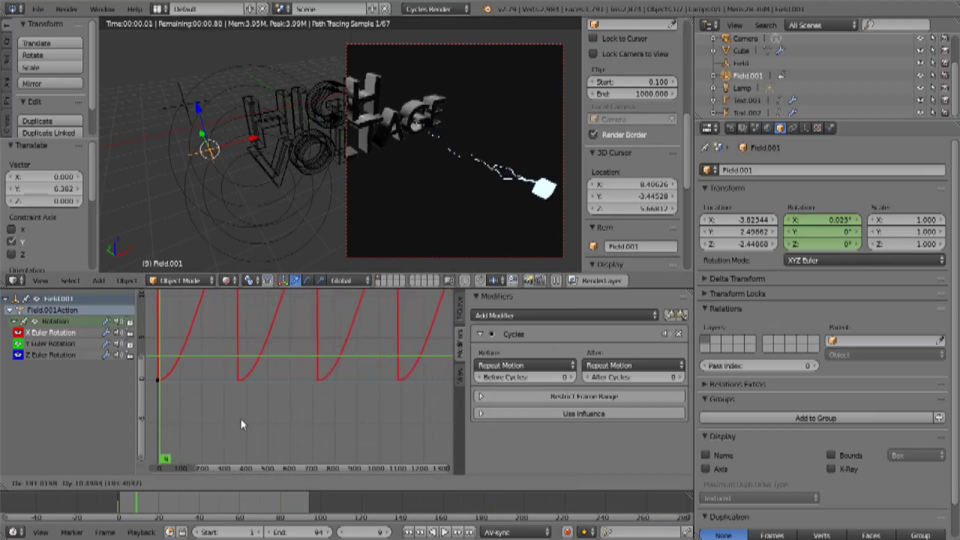
right_click_drag(259, 413, 333, 317)
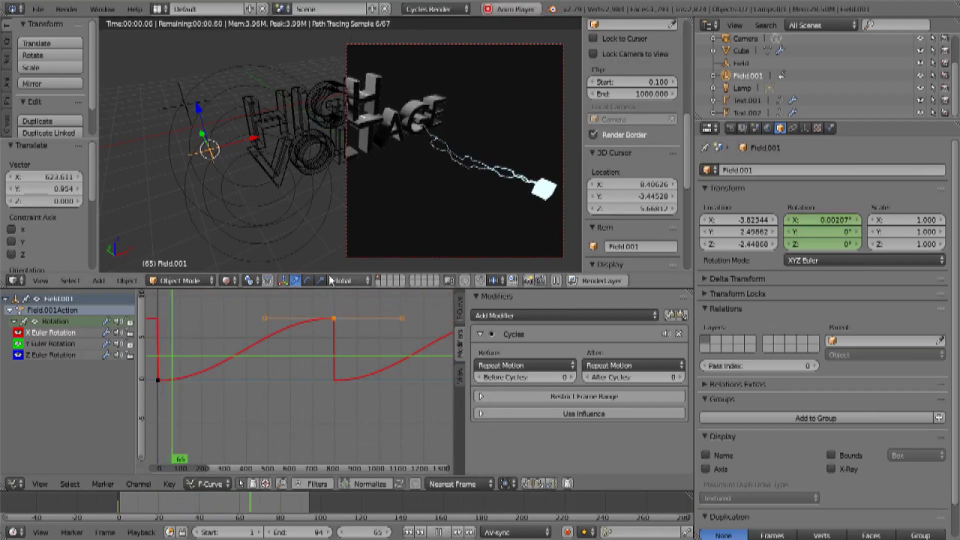
right_click_drag(330, 324, 185, 312)
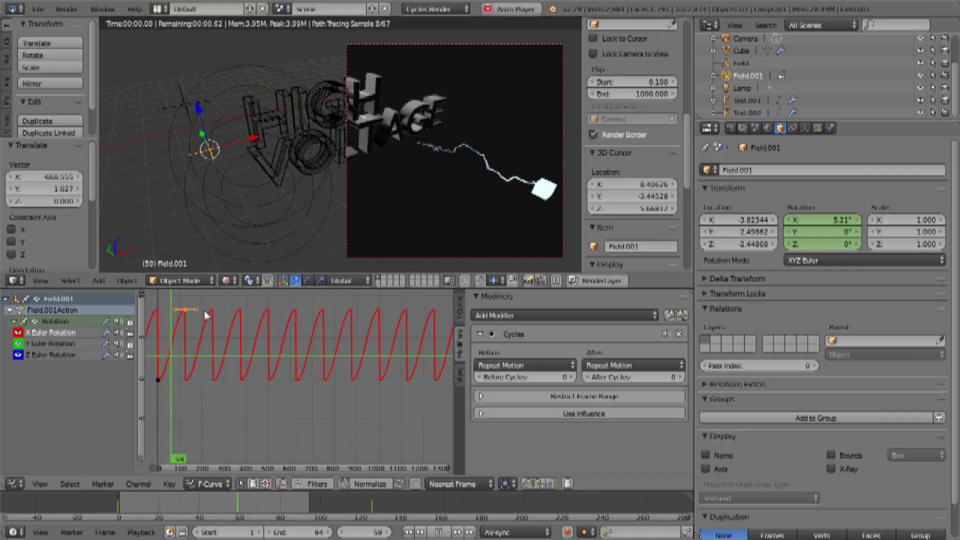
key("alt+a")
Move the upper keyframe much higher for a steeper sawtooth and replay the animation.
key("g")
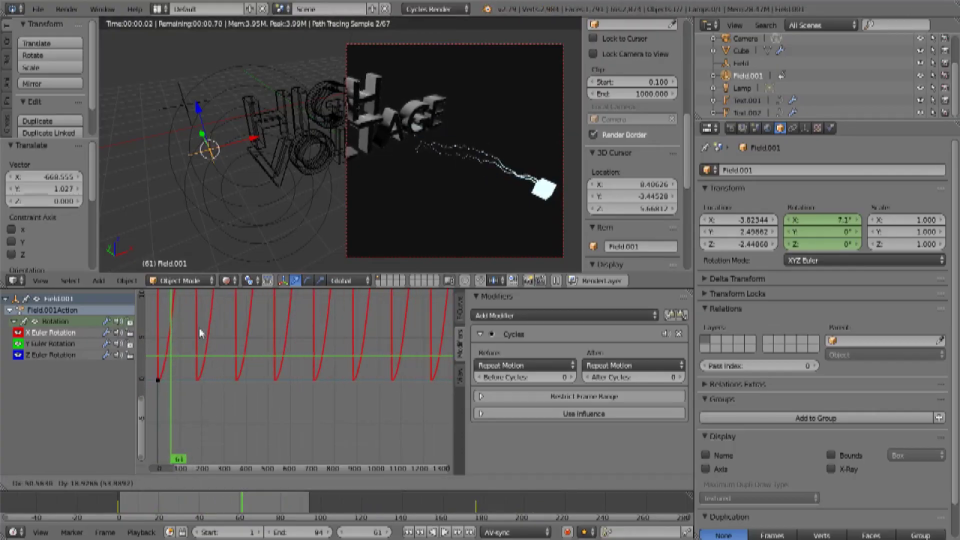
left_click(198, 306)
left_click(170, 326)
key("alt+a")
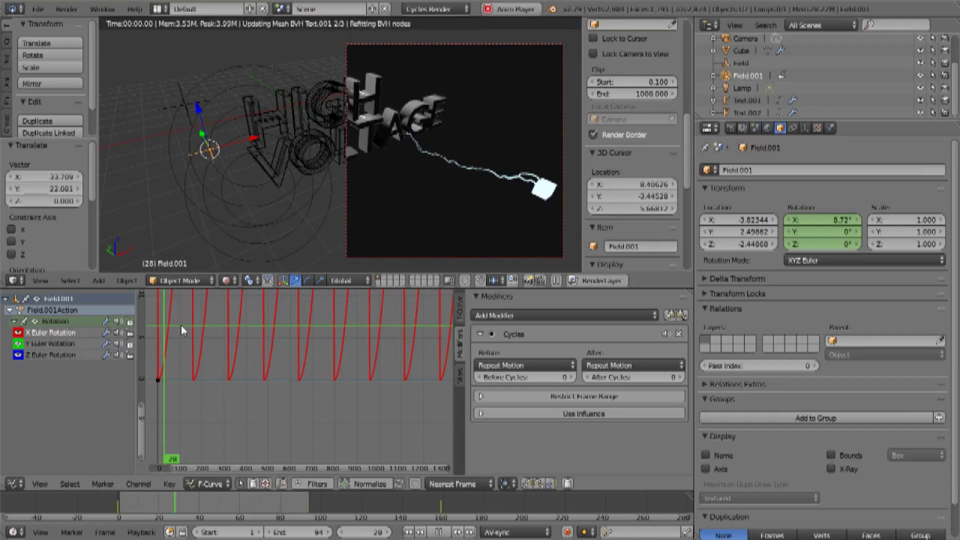
key("alt+a")
key("alt+a")
Move the glowing cube to three positions around the text, then select Text.001.
right_click(544, 193)
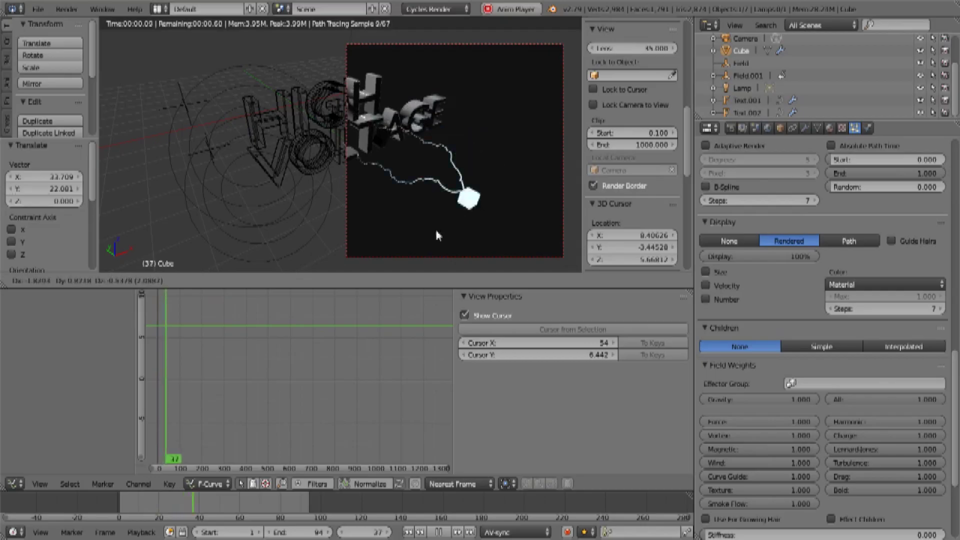
left_click(452, 224)
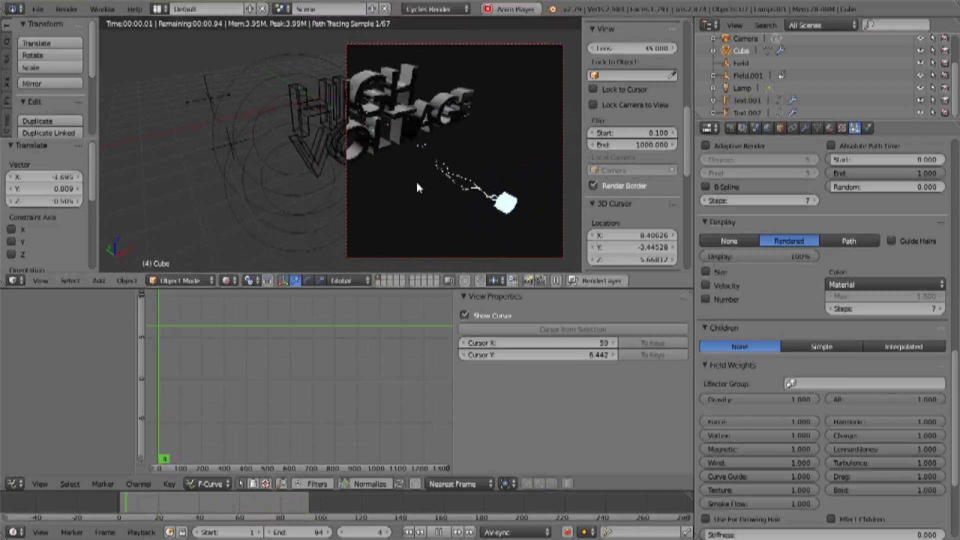
key("g")
left_click(525, 135)
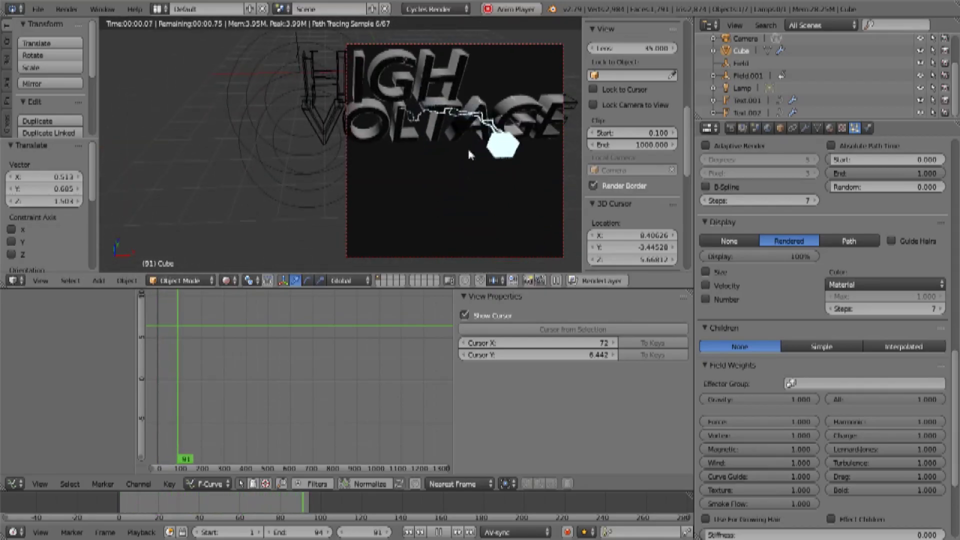
key("g")
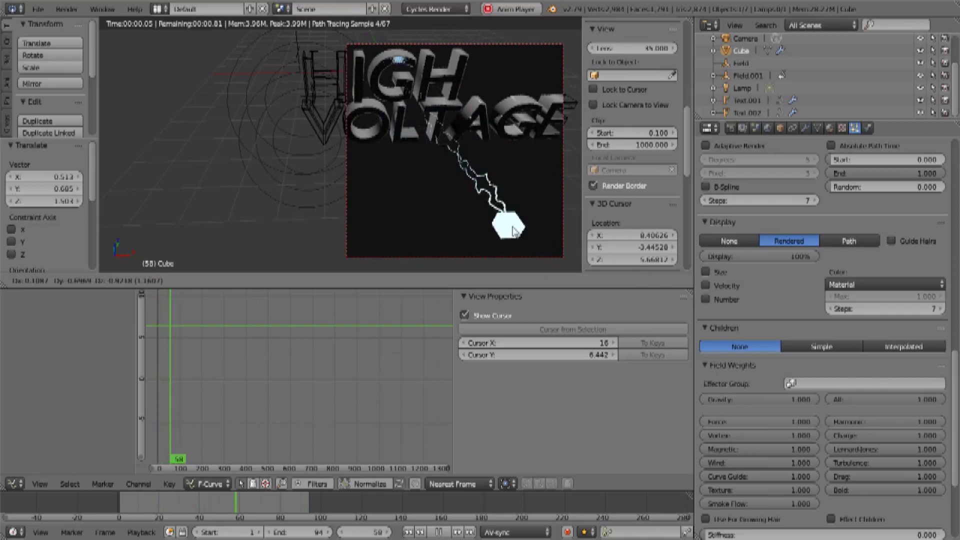
left_click(527, 238)
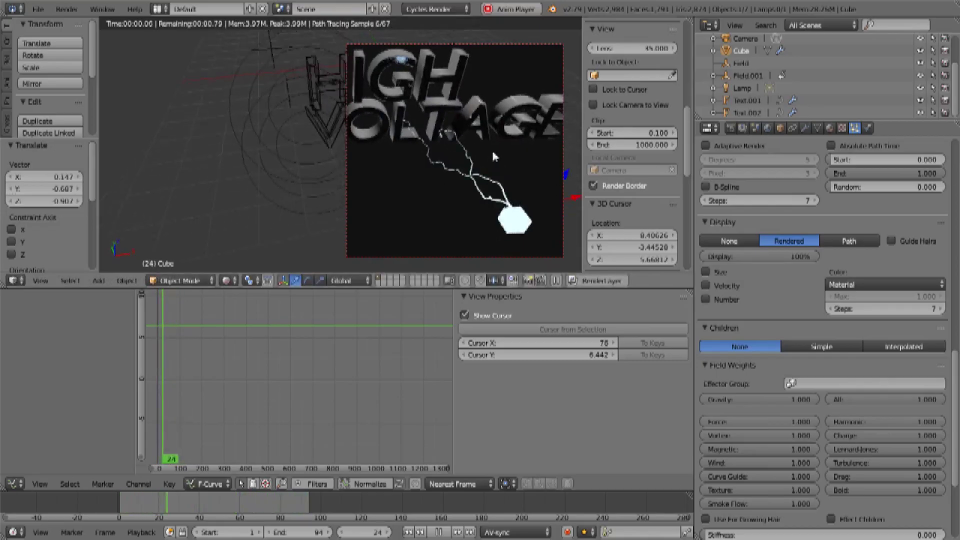
right_click(436, 123)
middle_click_drag(364, 181, 436, 176)
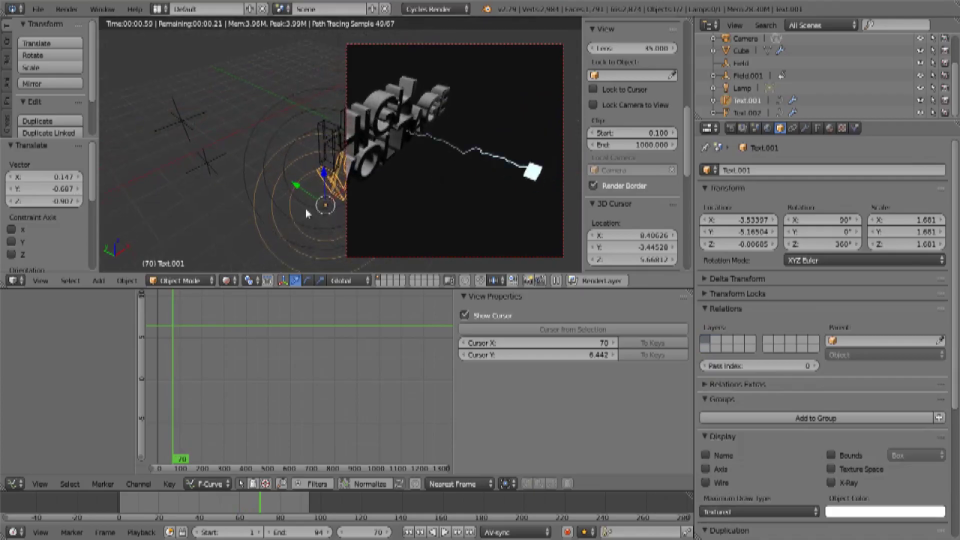
Select Text.002 and check its Force Field type in the Physics tab.
right_click(317, 205)
middle_click_drag(324, 167, 253, 155)
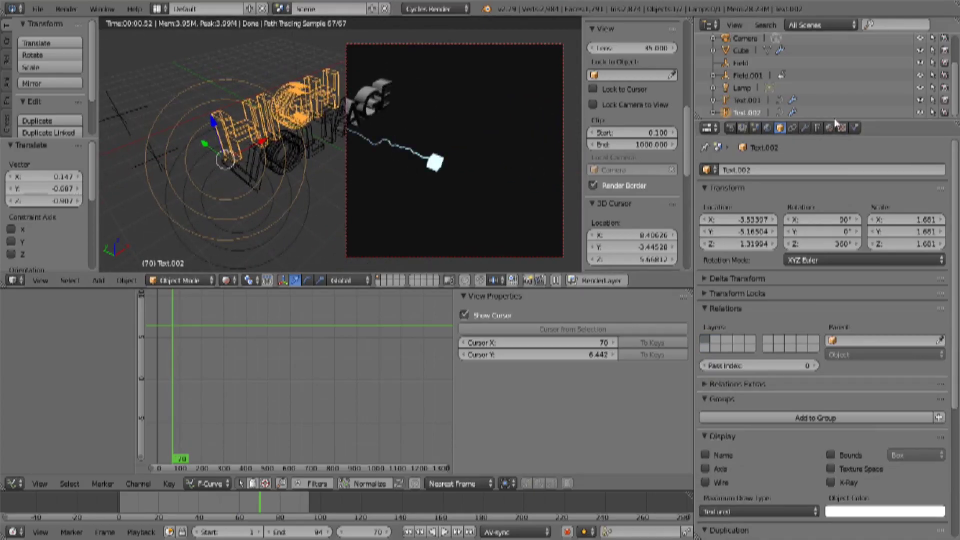
left_click(854, 128)
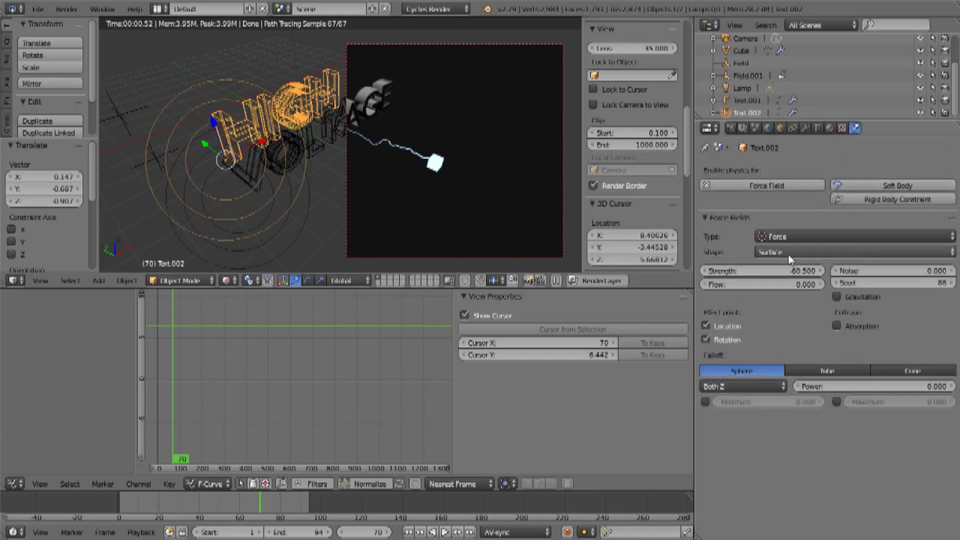
left_click(788, 233)
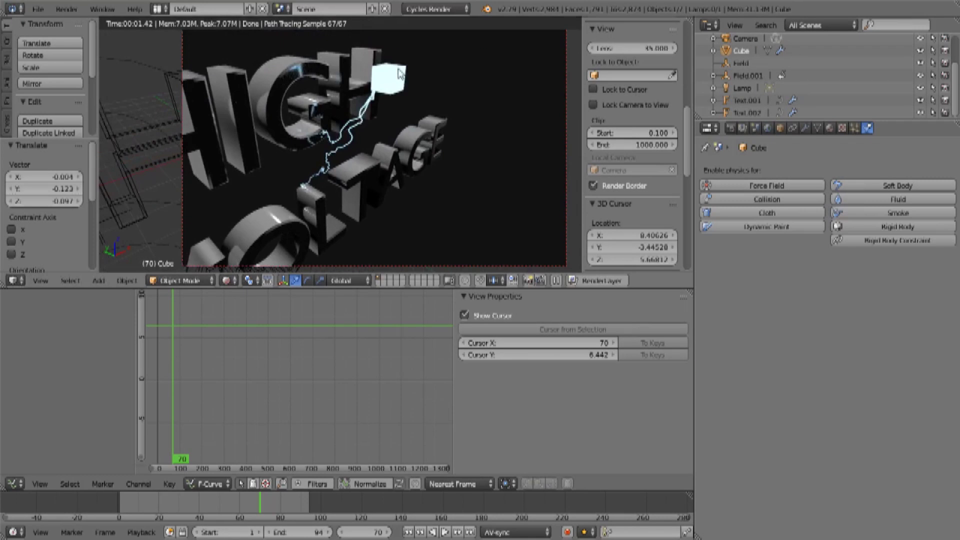
Raise the cube's particle emission number to 6 lightning strands.
left_click(855, 129)
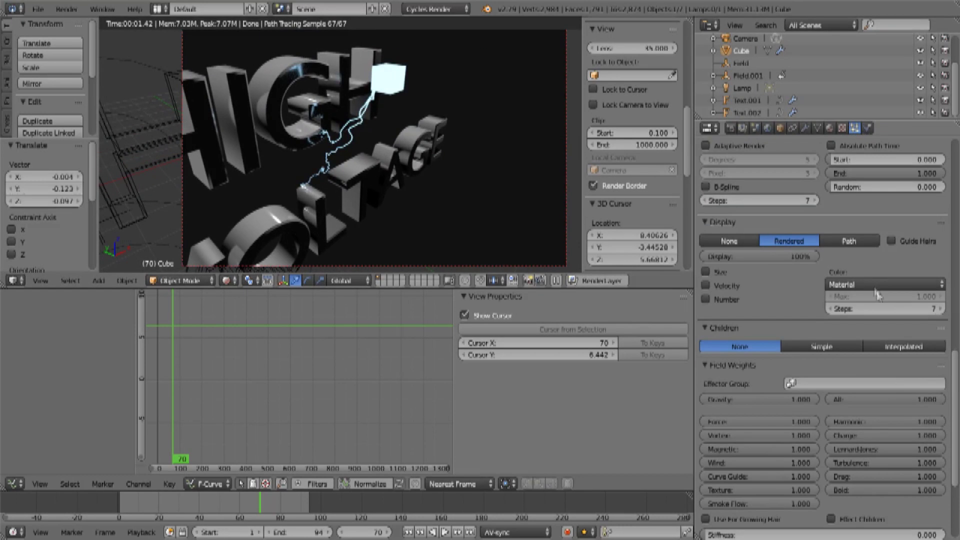
scroll(879, 261, "up", 15)
scroll(875, 261, "up", 3)
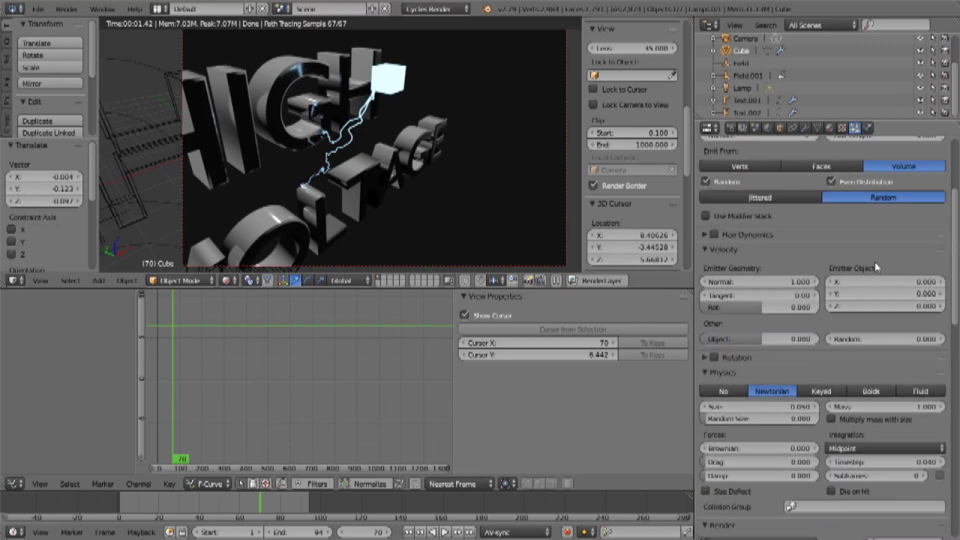
scroll(813, 242, "up", 5)
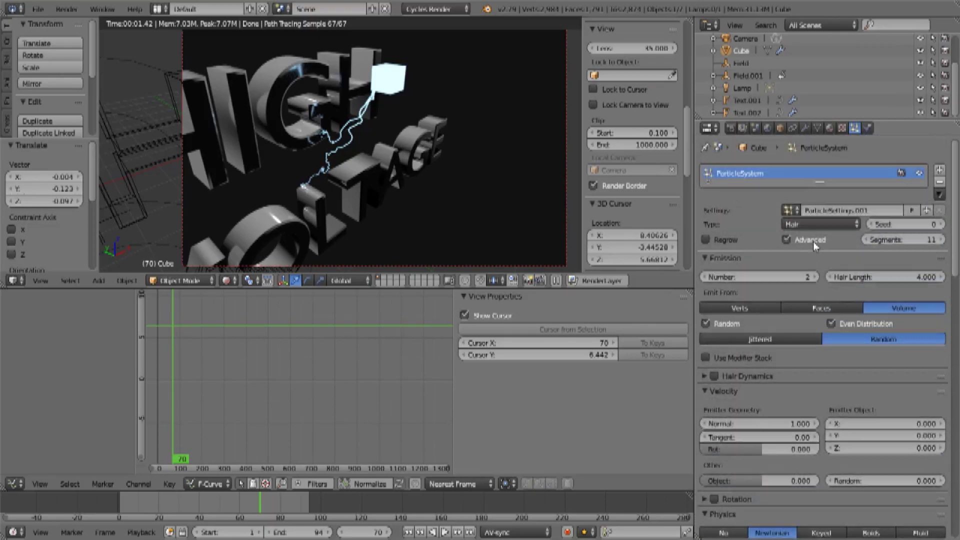
left_click(812, 278)
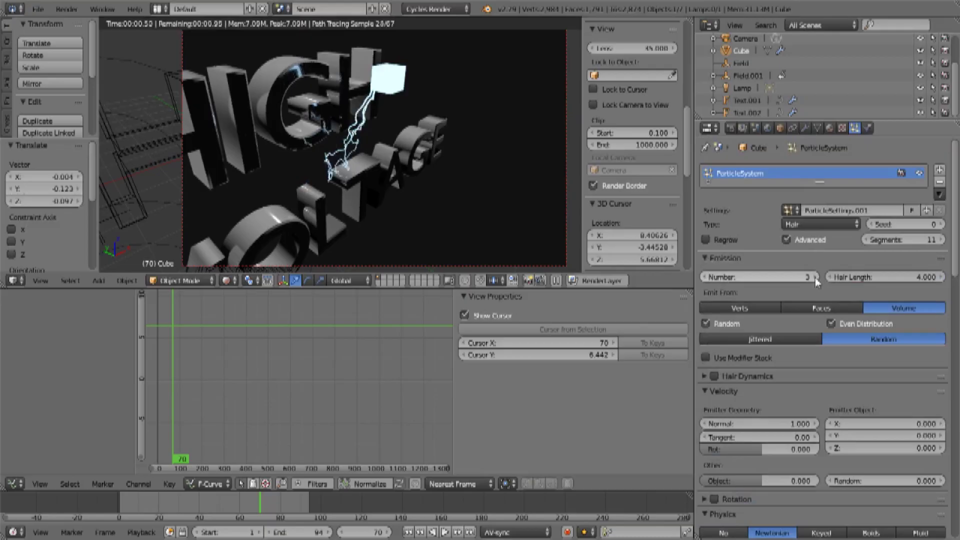
left_click(813, 277)
left_click(813, 277)
left_click(813, 278)
left_click(813, 278)
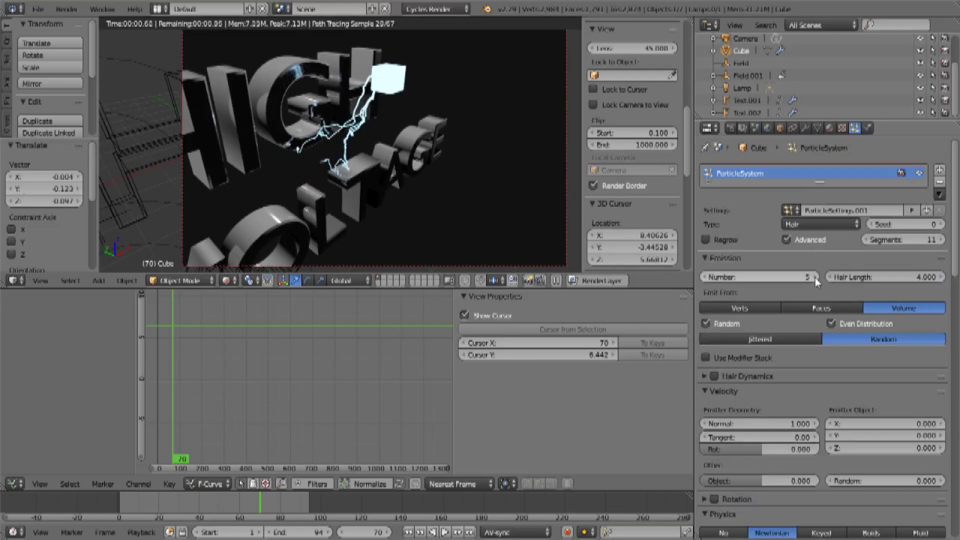
Move the glowing cube beside the text and cut its strands down to 1.
middle_click_drag(550, 150, 451, 144)
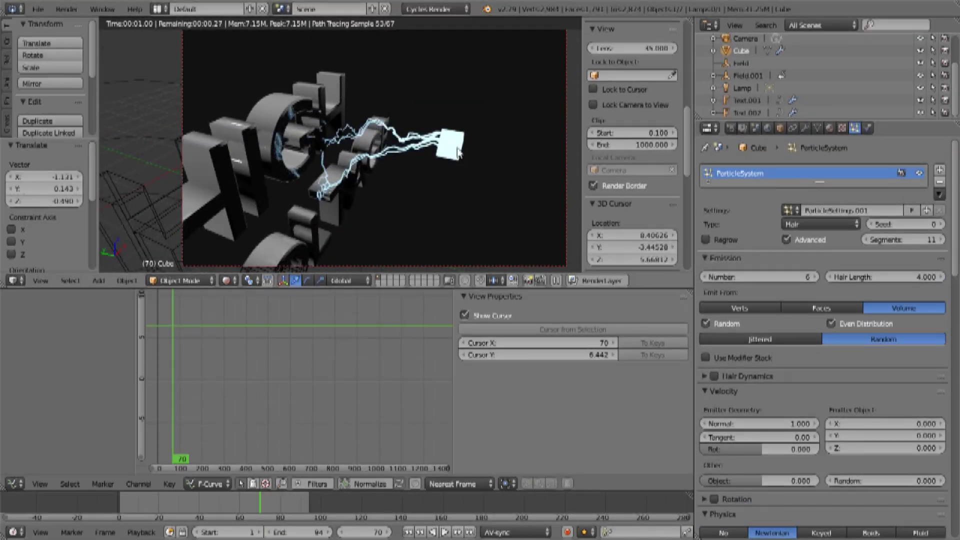
key("g")
left_click(459, 187)
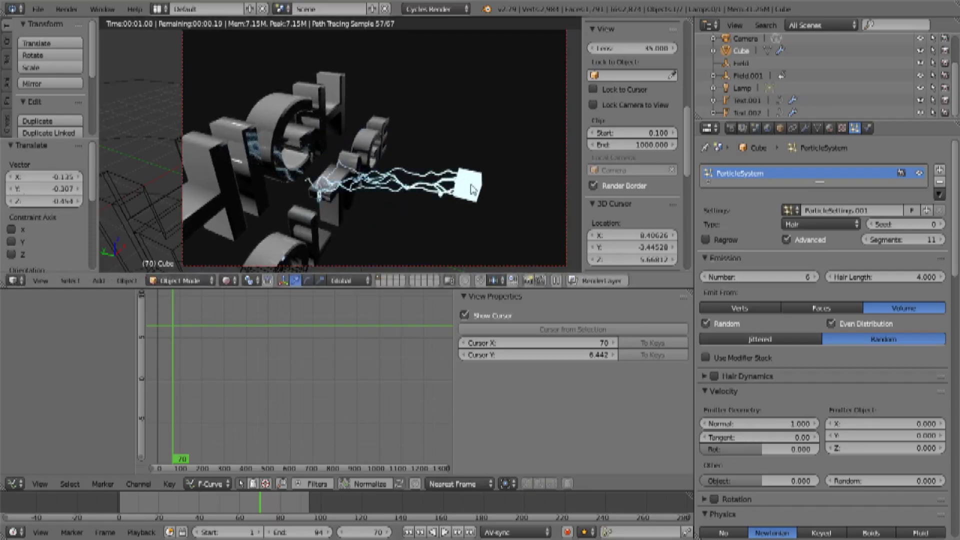
middle_click_drag(458, 186, 389, 214)
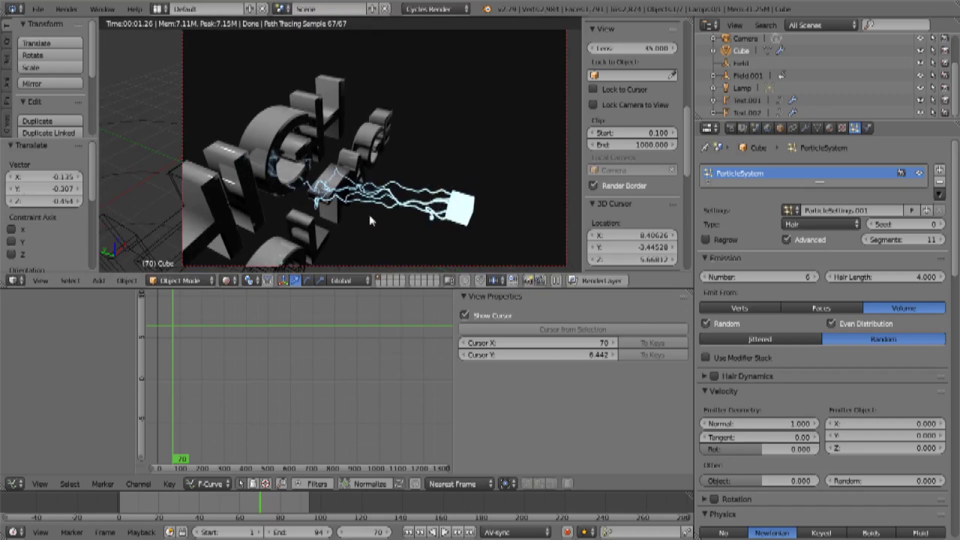
mouse_move(441, 213)
middle_mouse_down()
mouse_move(443, 226)
mouse_move(421, 203)
mouse_move(451, 185)
mouse_move(415, 208)
mouse_move(406, 201)
mouse_move(435, 195)
middle_mouse_up()
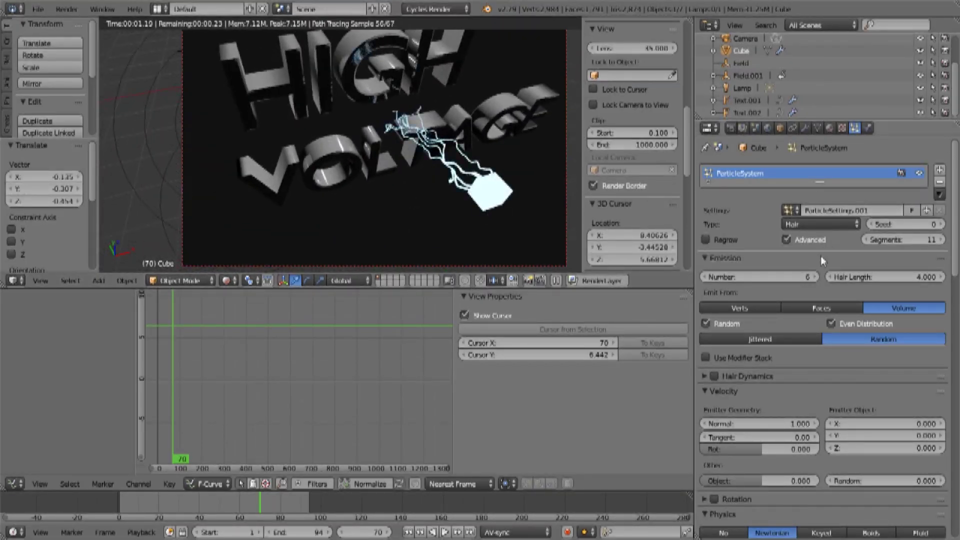
left_click_drag(784, 281, 770, 281)
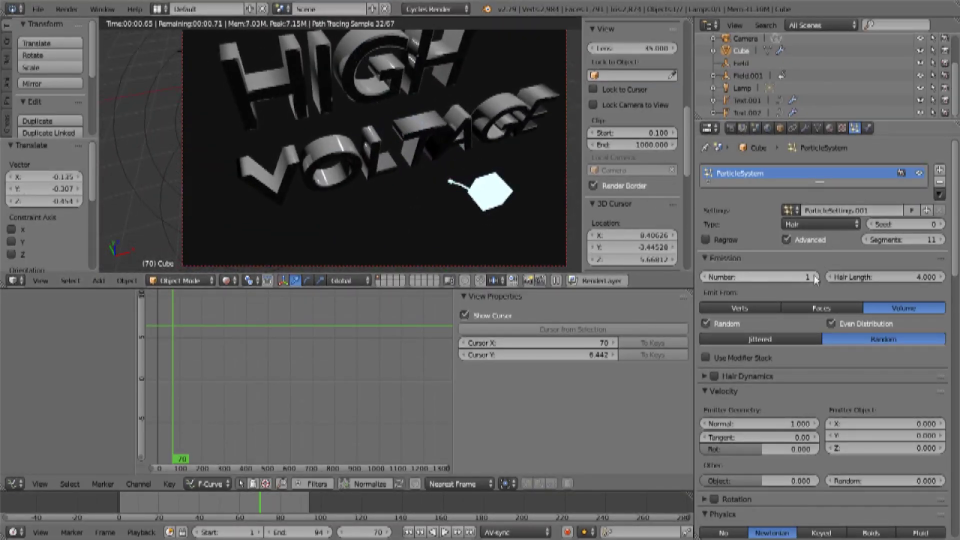
Set the cube to 2 strands and duplicate it as Cube.001, placed below-left.
left_click(815, 277)
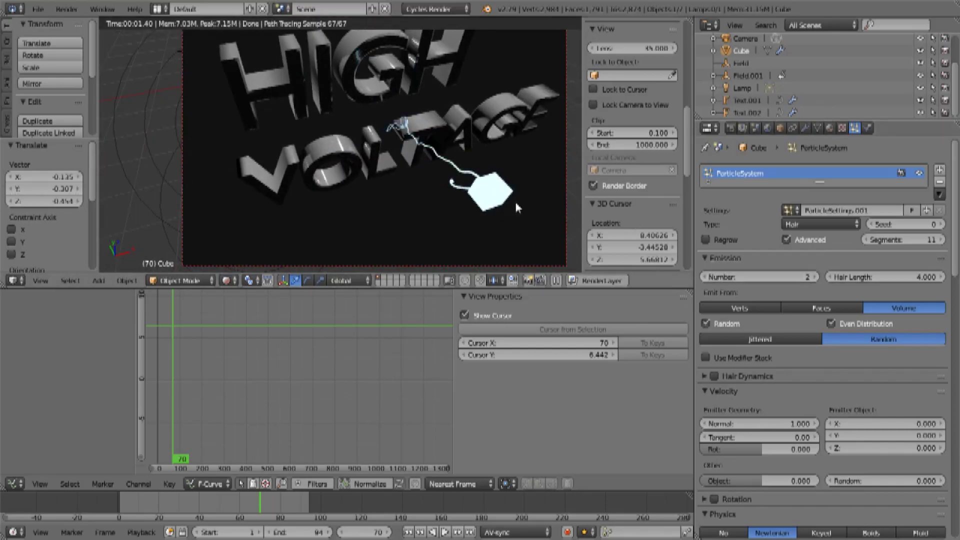
middle_click_drag(515, 202, 497, 218)
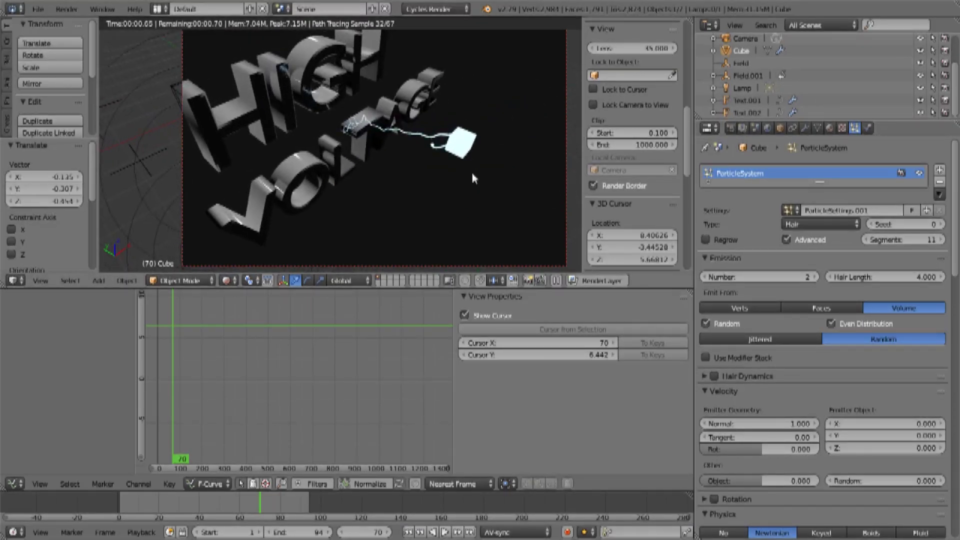
key("shift+d")
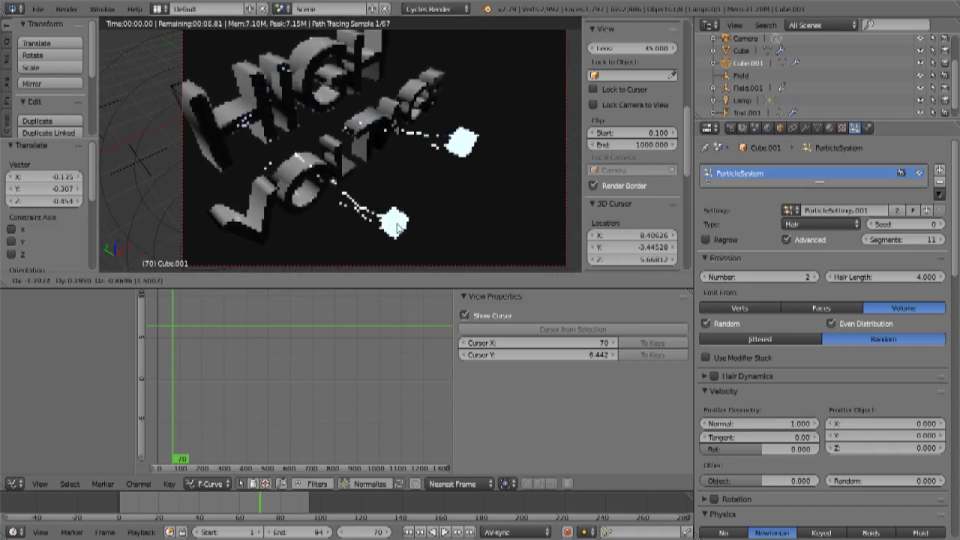
left_click(380, 233)
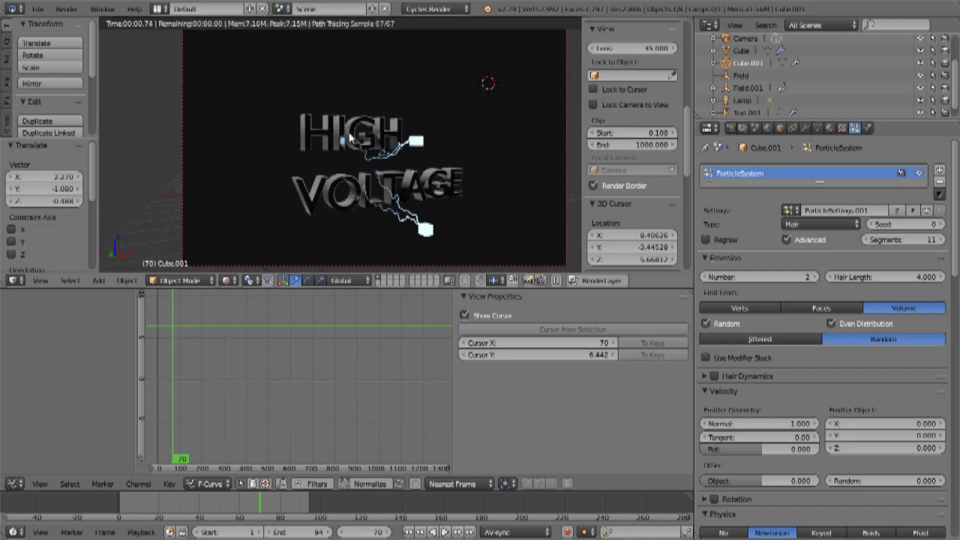
Select the Text.002 object and frame the view over the HIGH VOLTAGE text.
right_click(348, 125)
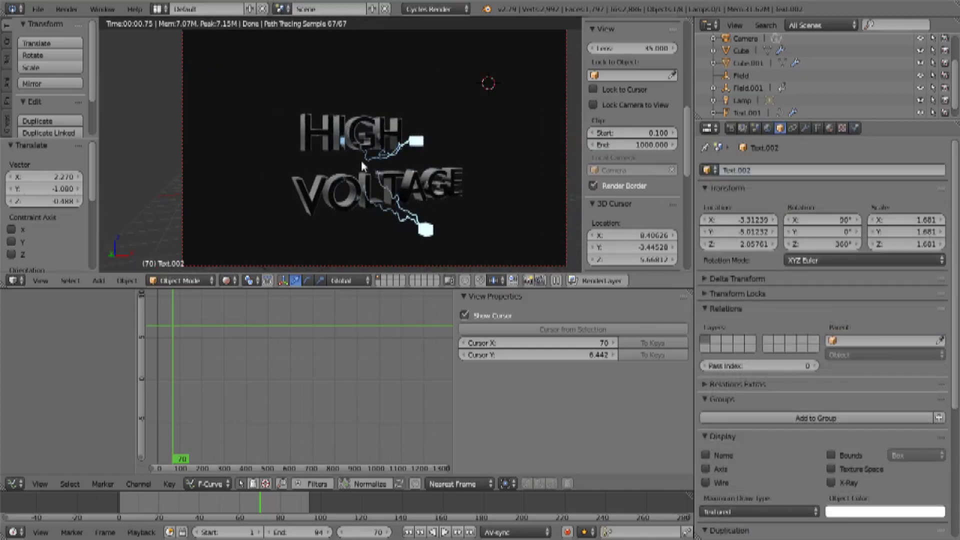
scroll(348, 125, "up", 1)
middle_click_drag(367, 123, 365, 98, "shift")
scroll(364, 97, "up", 1)
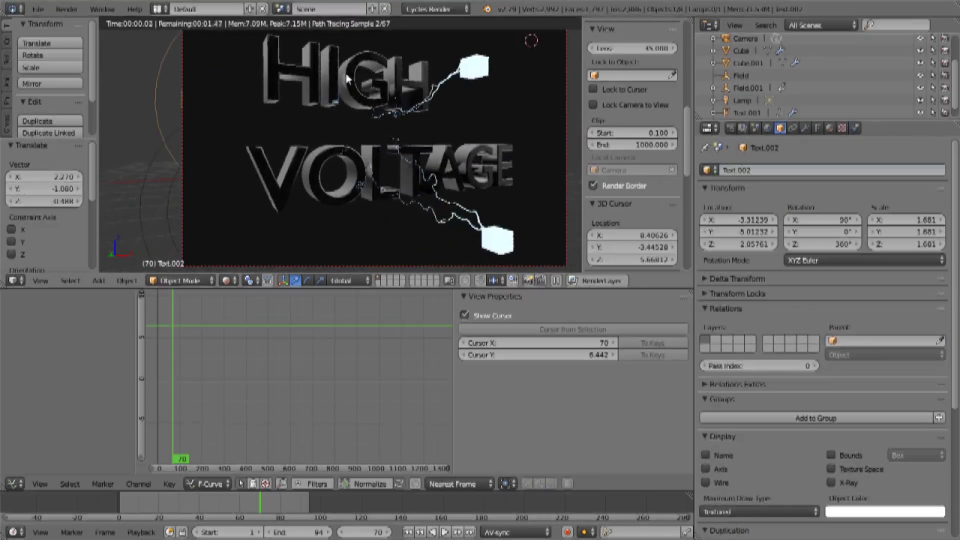
middle_click_drag(349, 140, 334, 172, "shift")
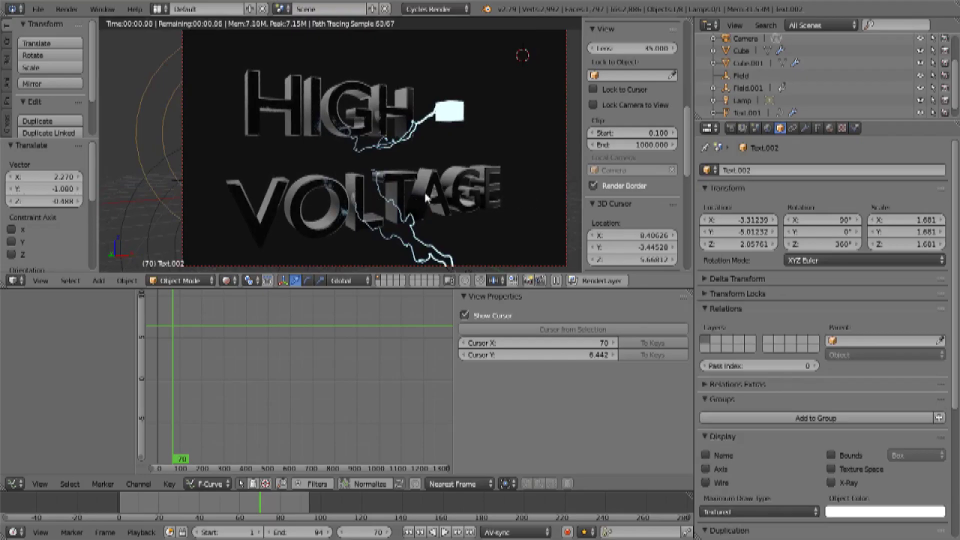
Show the text material in a Node Editor and move Texture Coordinate and ColorRamp nodes up.
left_click(14, 484)
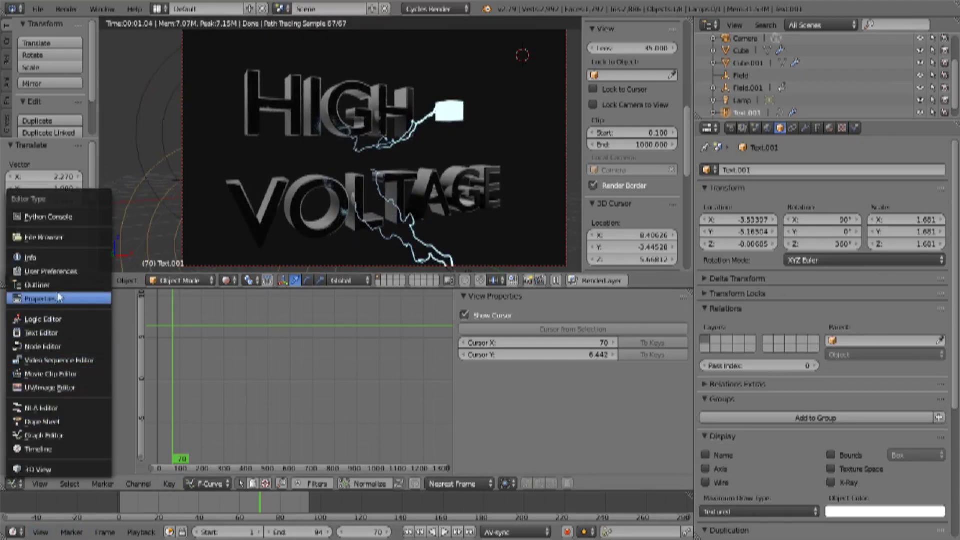
left_click(65, 347)
middle_click_drag(293, 414, 359, 345)
scroll(287, 385, "down", 1)
middle_click_drag(206, 452, 220, 419)
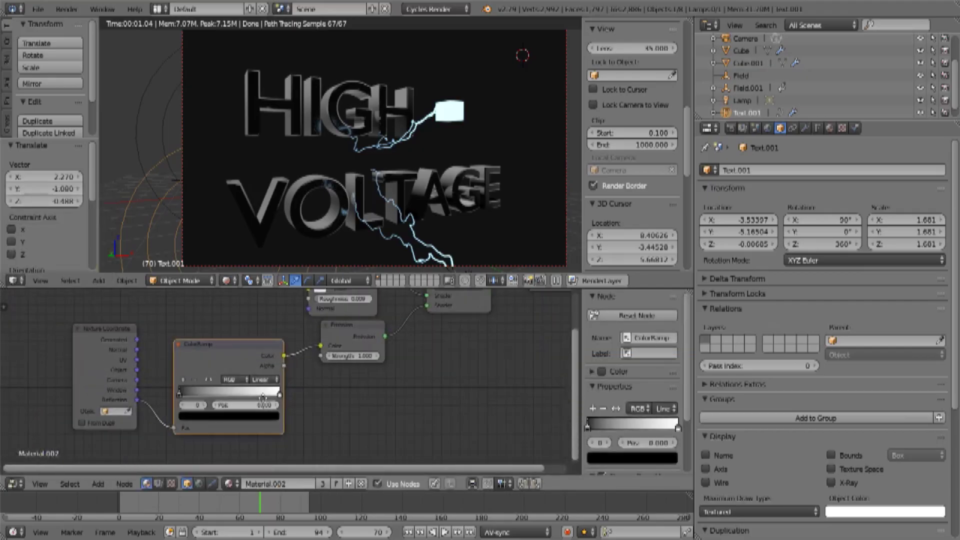
mouse_move(99, 341)
left_mouse_down()
mouse_move(100, 320)
mouse_move(83, 336)
left_mouse_up()
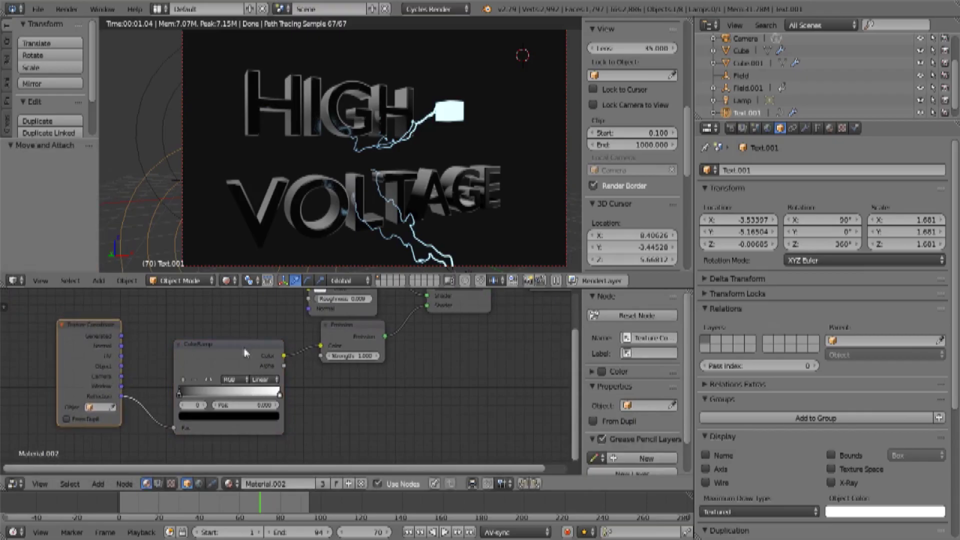
left_click_drag(244, 347, 231, 338)
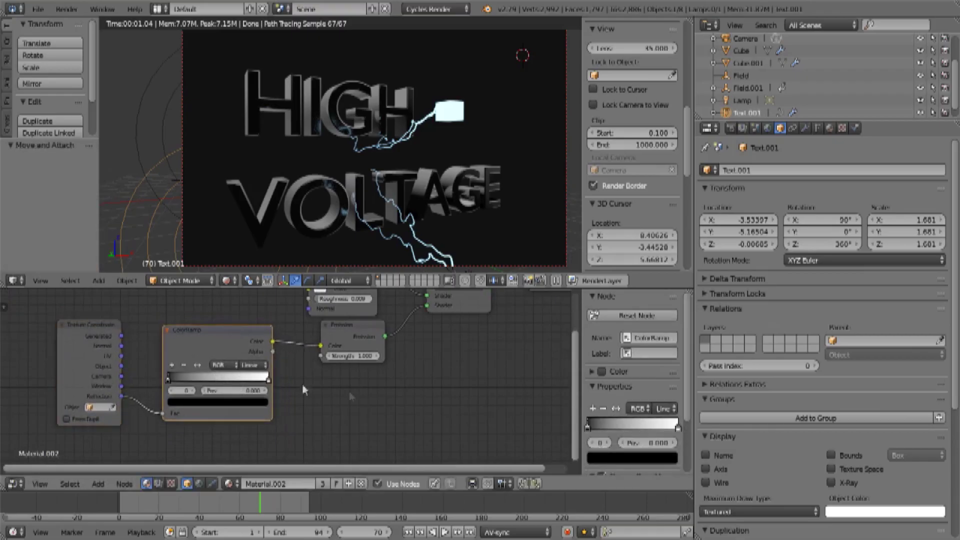
middle_click_drag(350, 394, 260, 399)
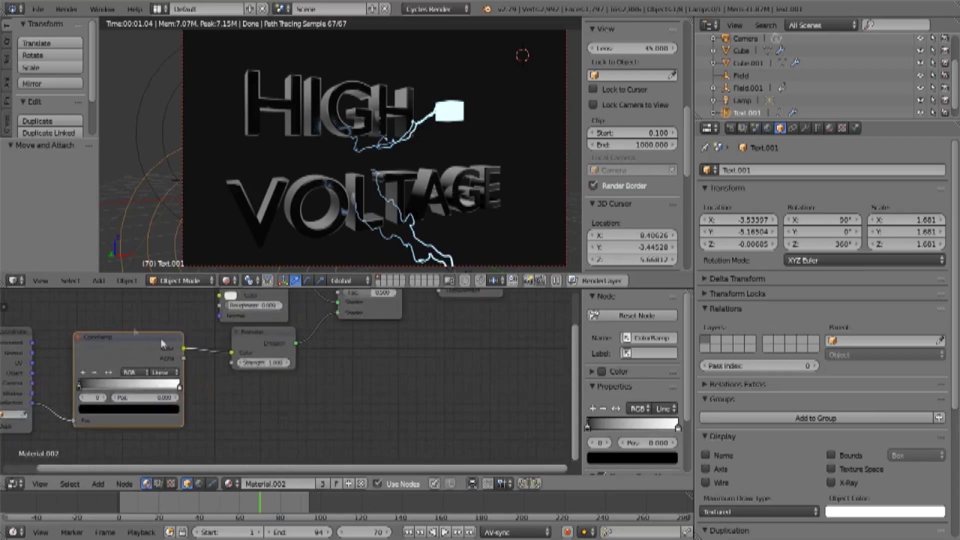
Test-mute the ColorRamp node, then tidy the Emission, Mix Shader and Glossy BSDF nodes.
key("m")
key("m")
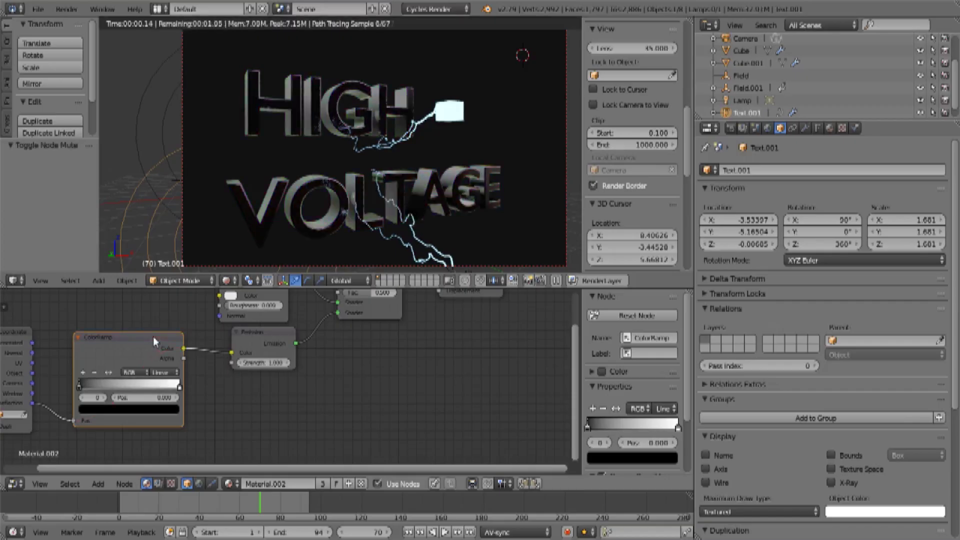
middle_click_drag(316, 359, 307, 402)
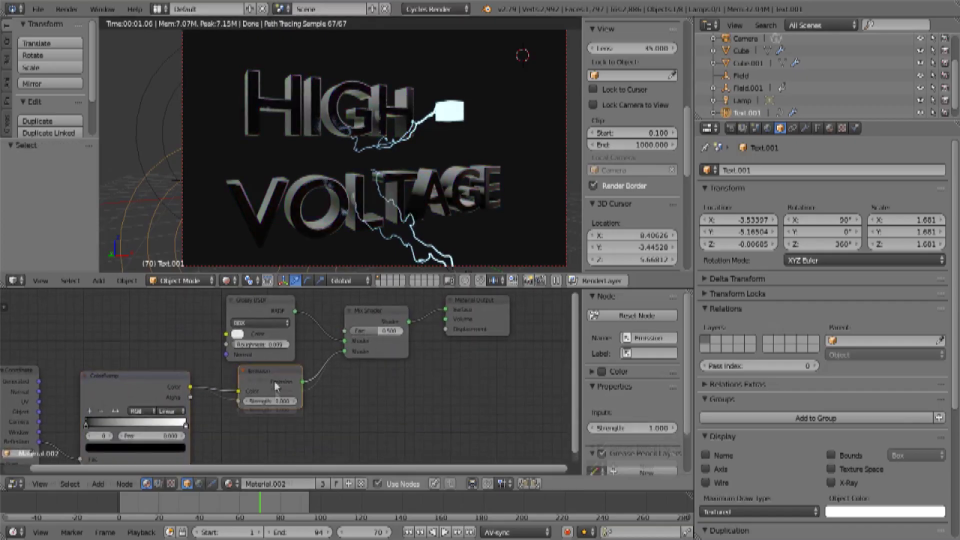
left_click_drag(274, 381, 281, 382)
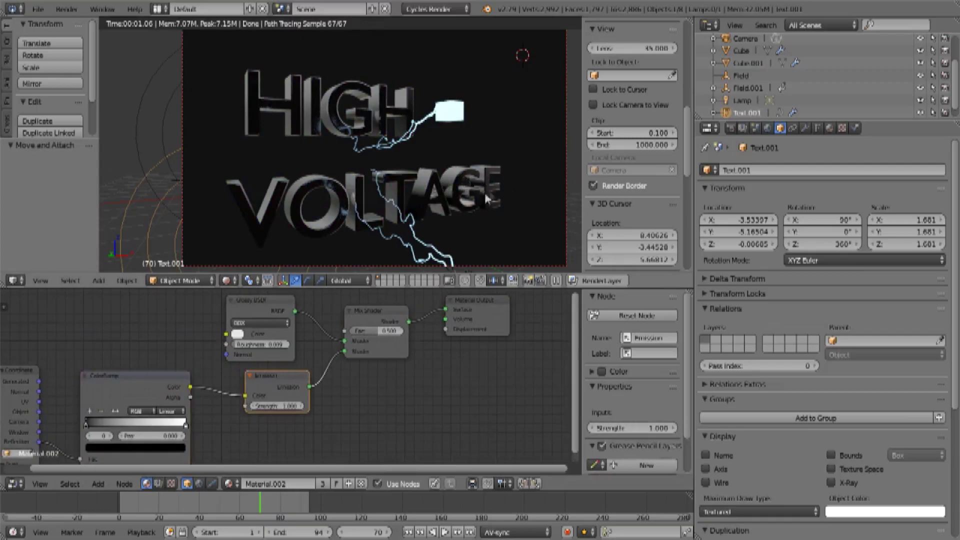
left_click_drag(376, 322, 384, 331)
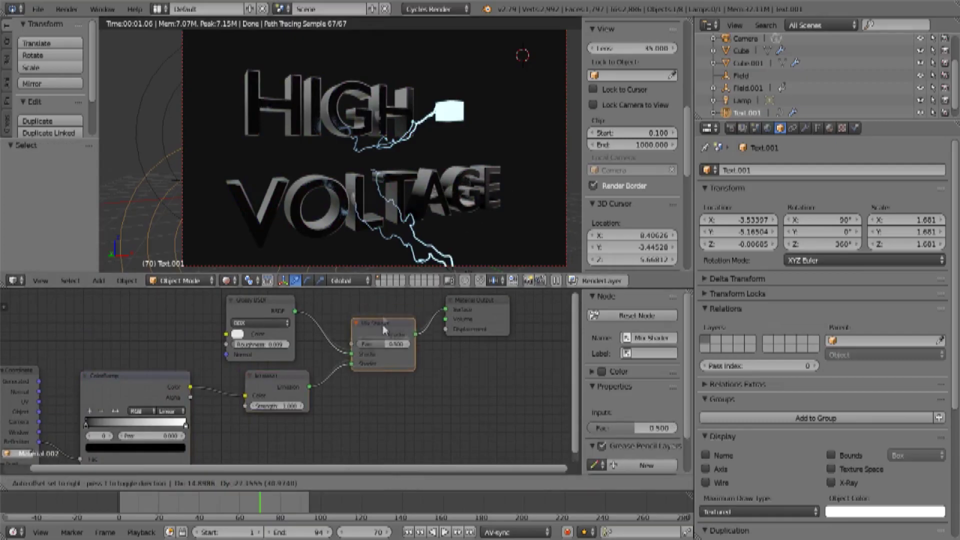
left_click_drag(271, 315, 272, 311)
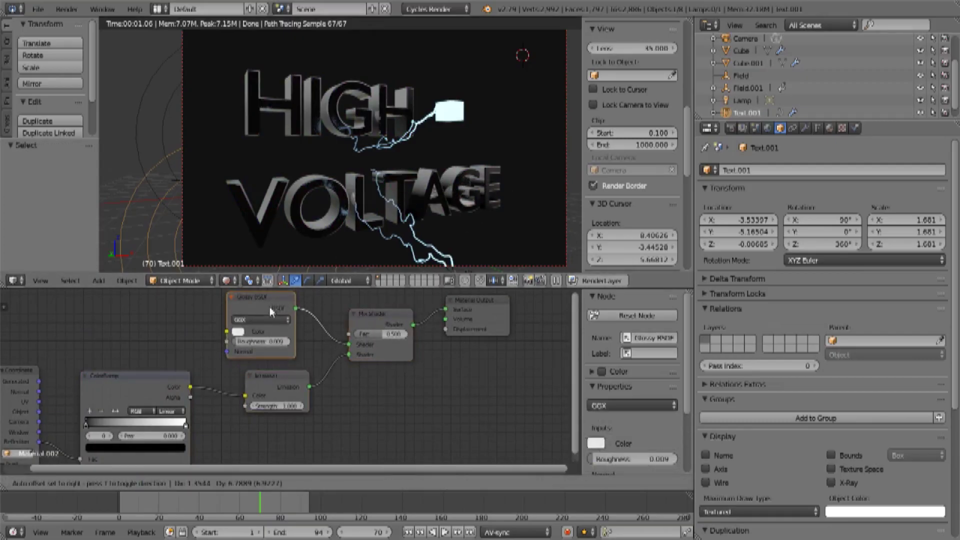
Increase the text's Bevel Depth from 0.015 to 0.059.
scroll(365, 205, "up", 4)
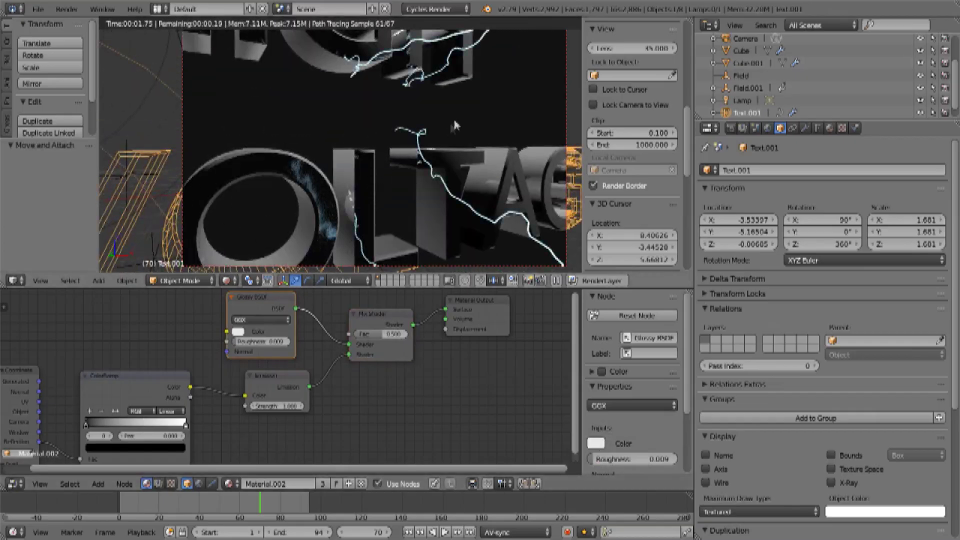
middle_click_drag(419, 81, 426, 164)
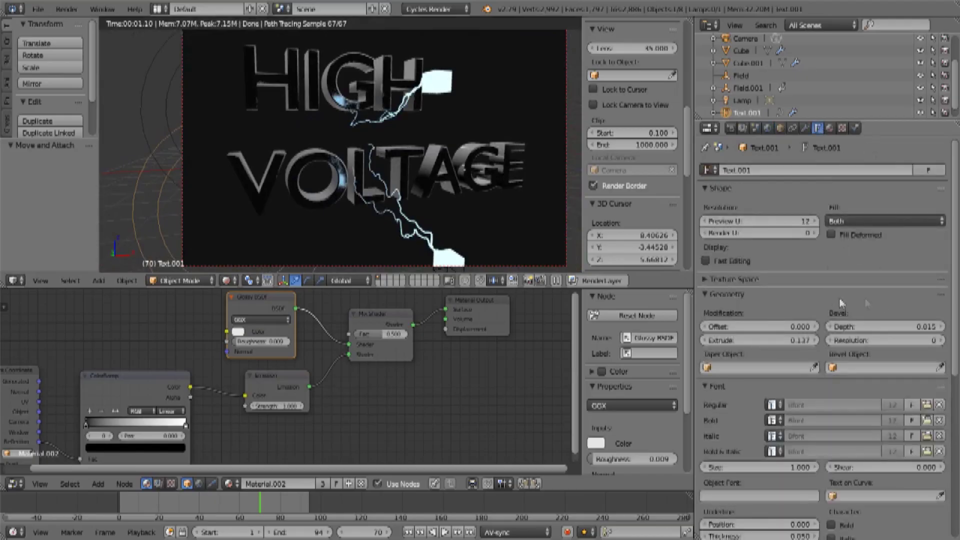
left_click_drag(916, 331, 943, 331)
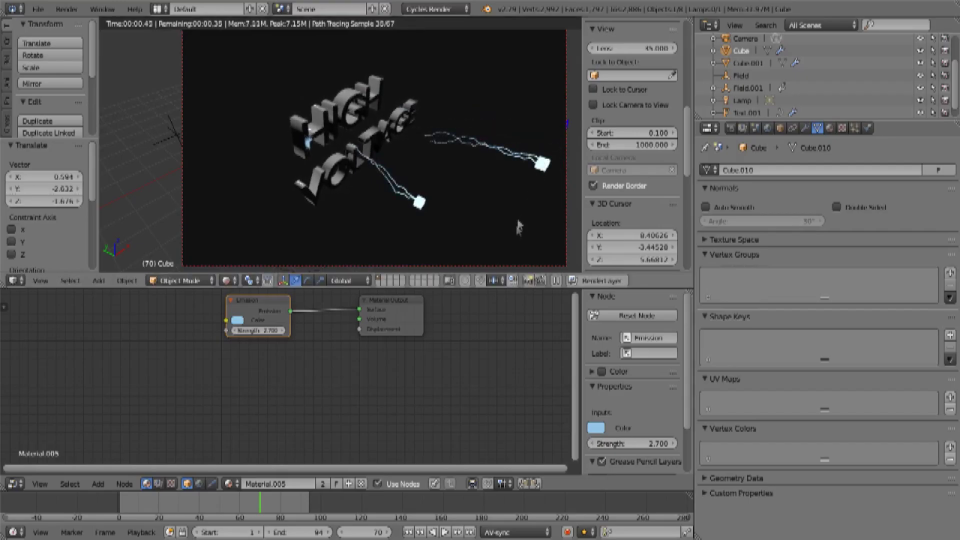
Nudge the cube by 0.369, -0.907, -0.460 and add a manual driver to its 4.000 Hair Length.
middle_click_drag(518, 228, 458, 200)
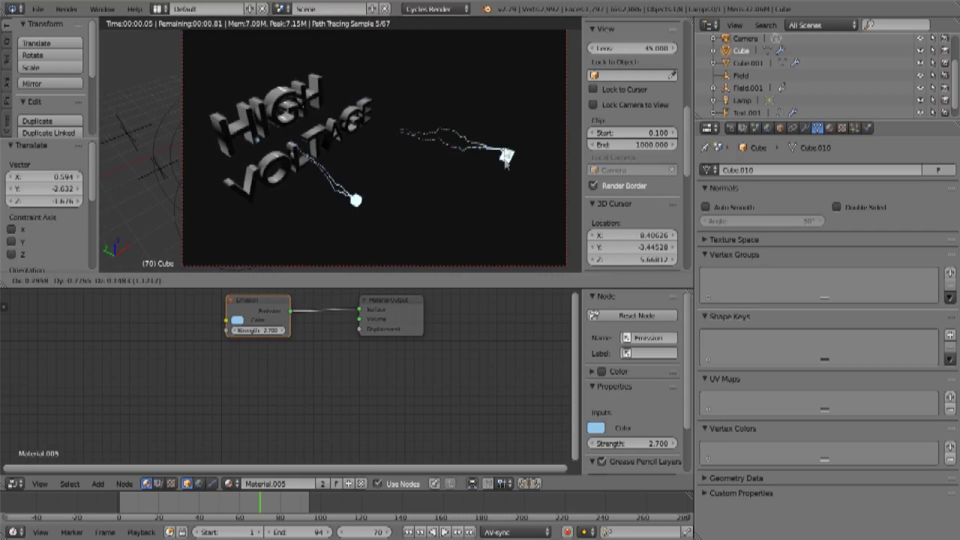
left_click(488, 178)
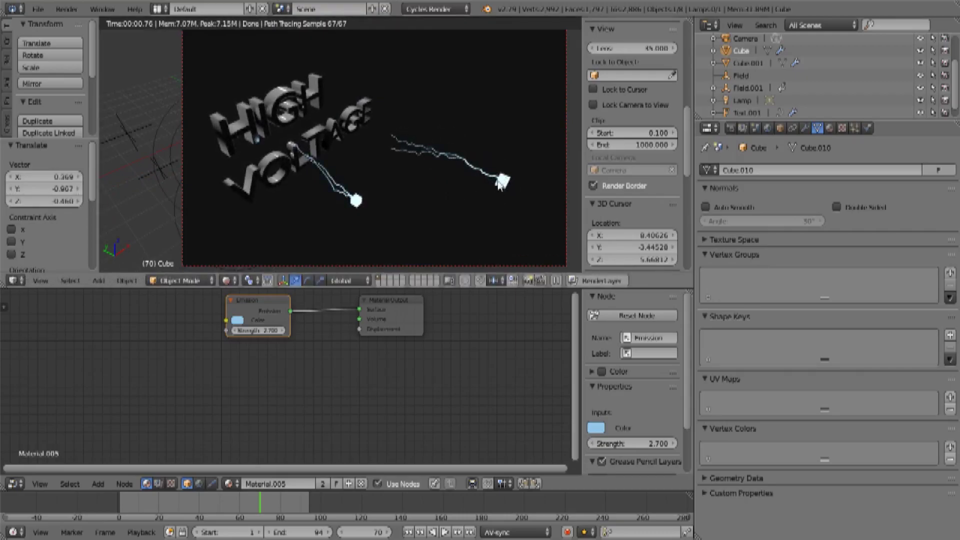
left_click(854, 128)
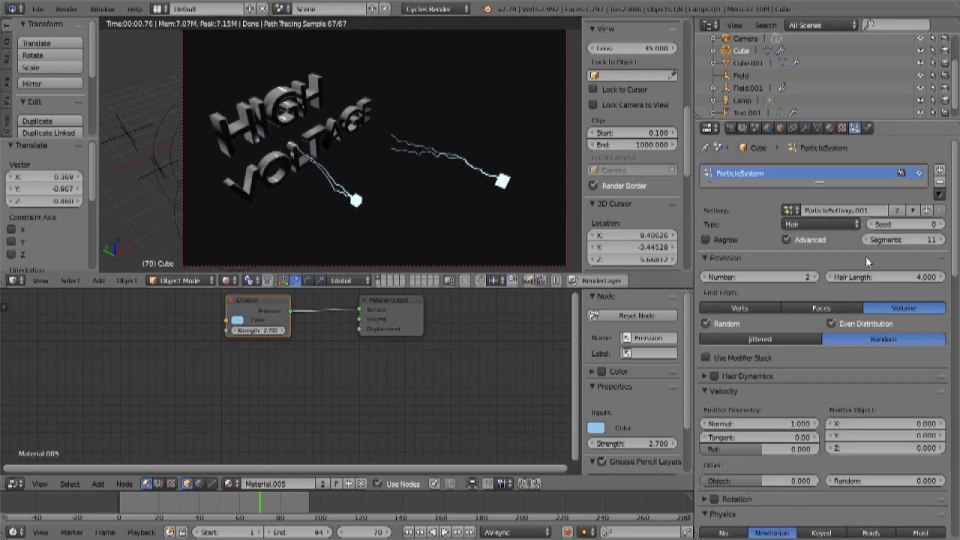
right_click(890, 276)
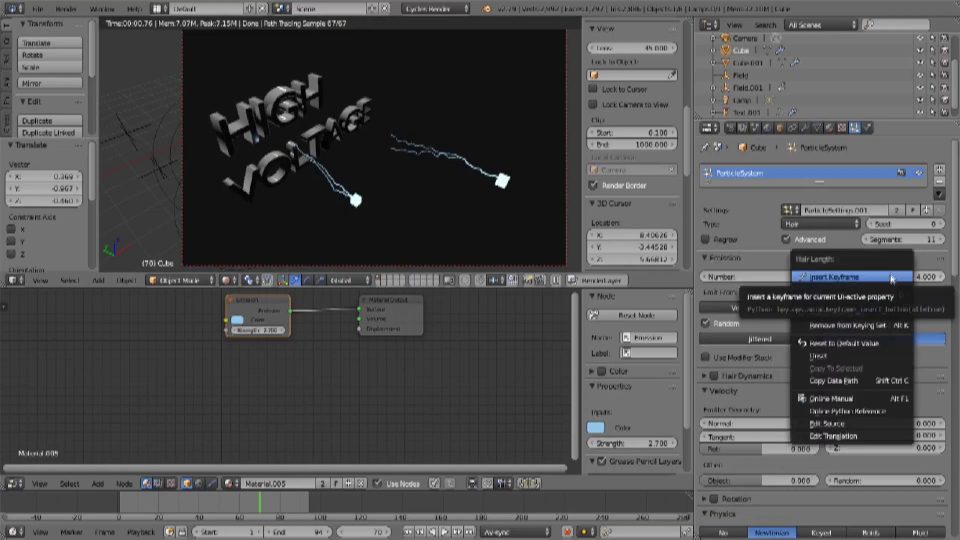
mouse_move(861, 302)
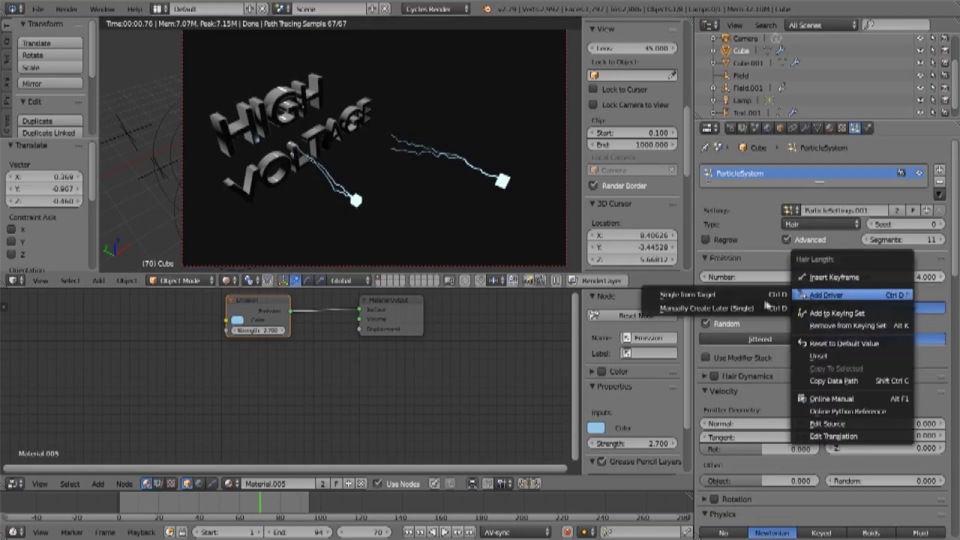
left_click(719, 308)
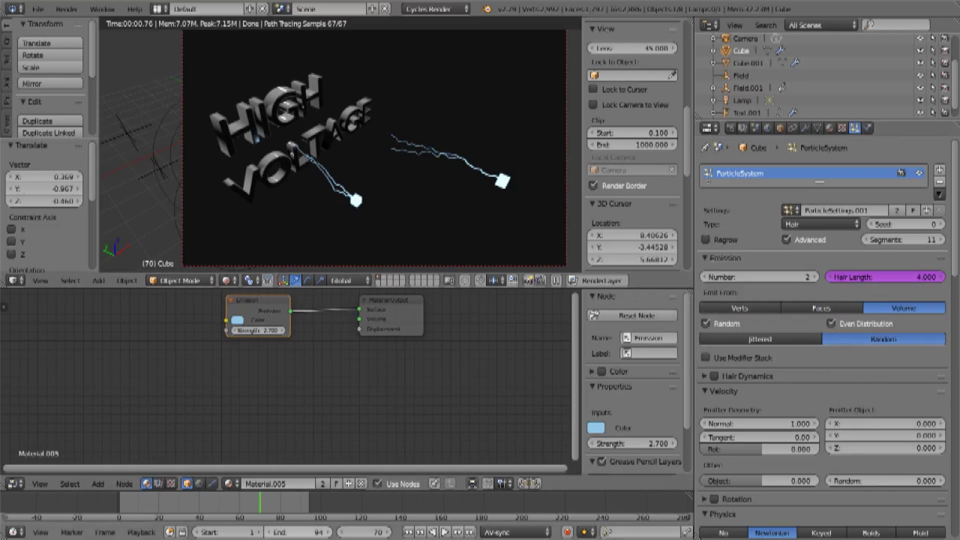
left_click(20, 486)
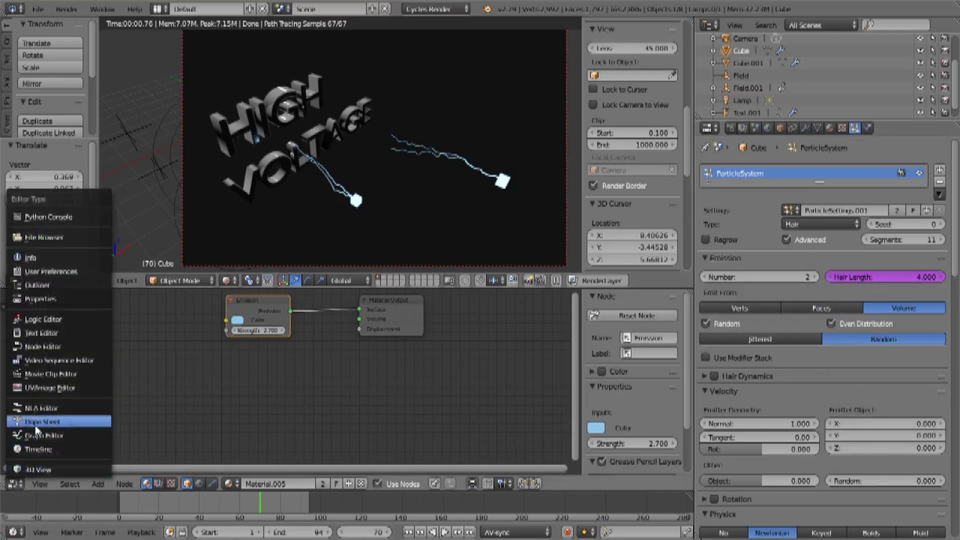
Show the cube's Hair Length driver settings in the Graph Editor's Drivers view.
left_click(35, 436)
left_click(210, 484)
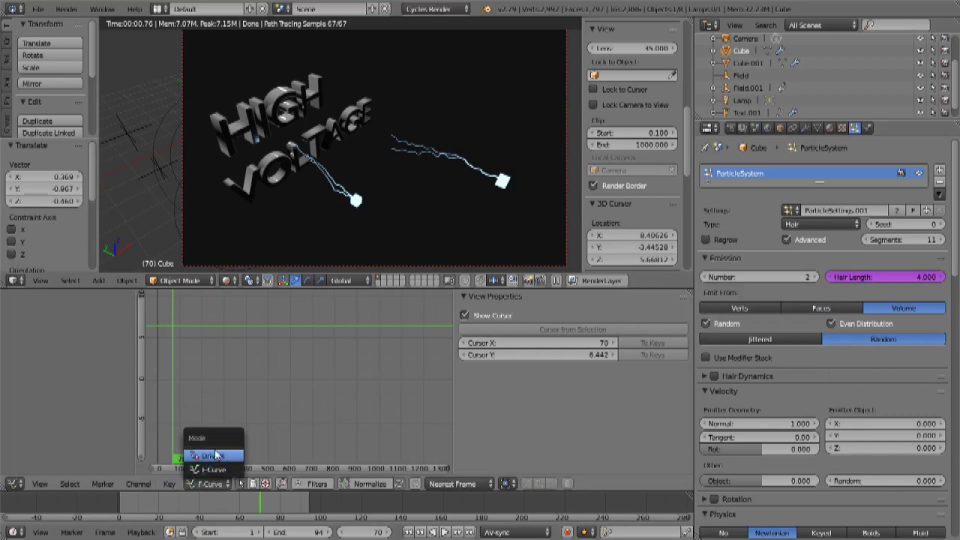
left_click(205, 455)
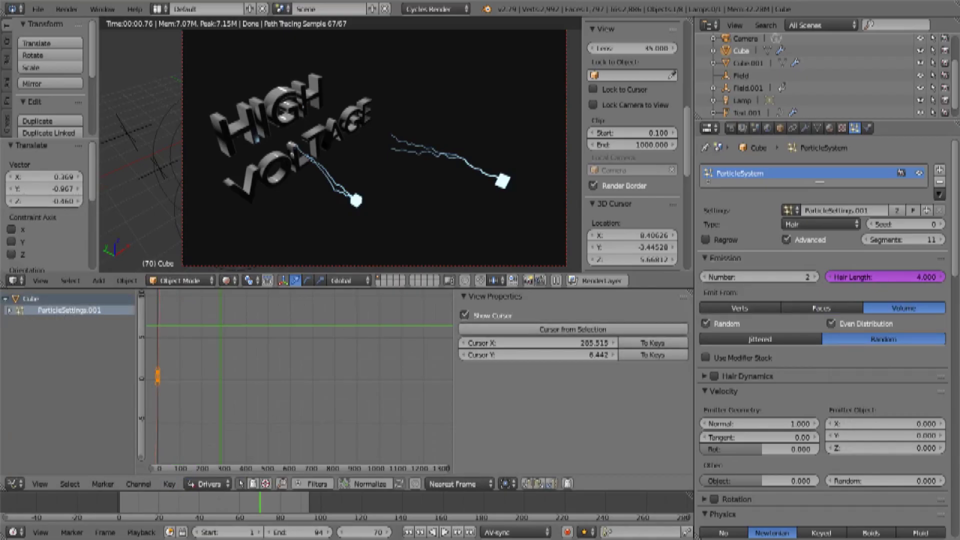
left_click(9, 311)
left_click(56, 321)
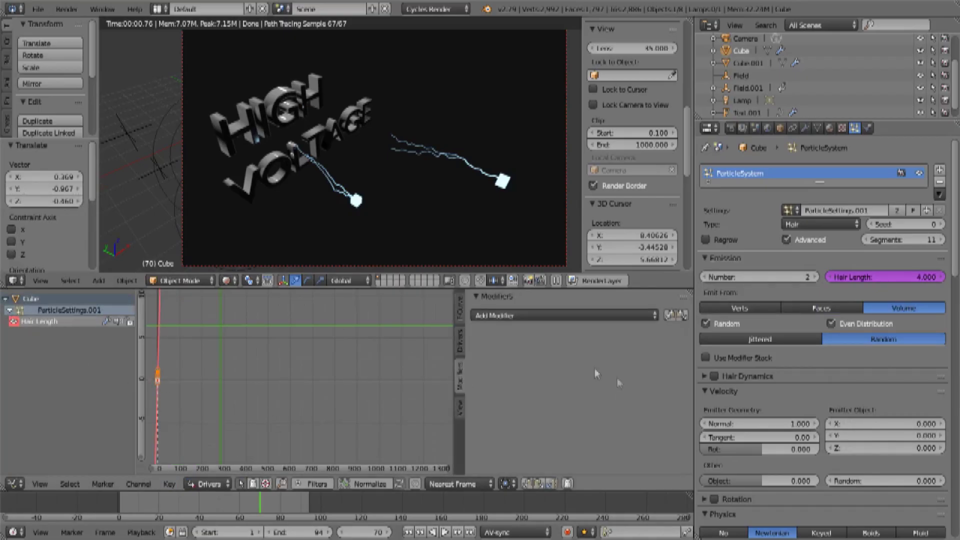
left_click(460, 342)
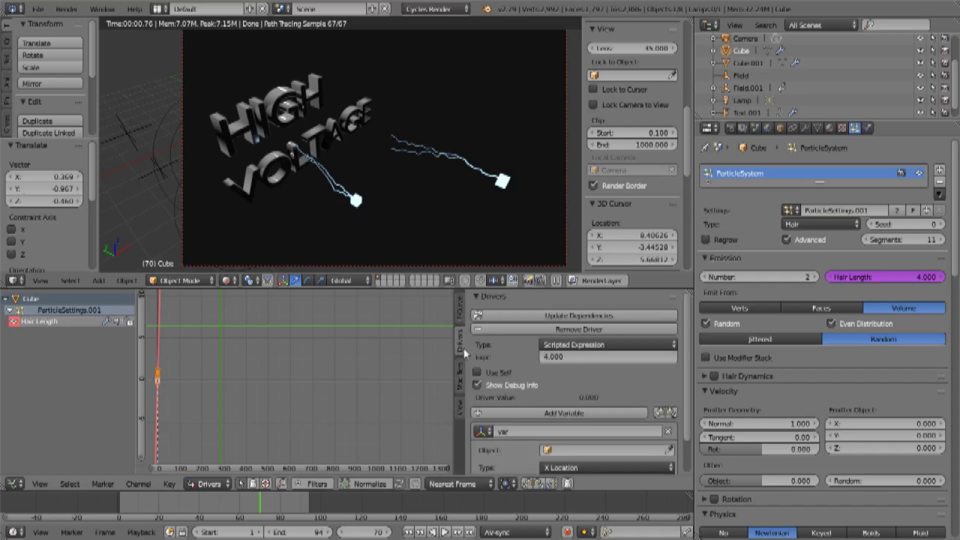
scroll(593, 390, "down", 2)
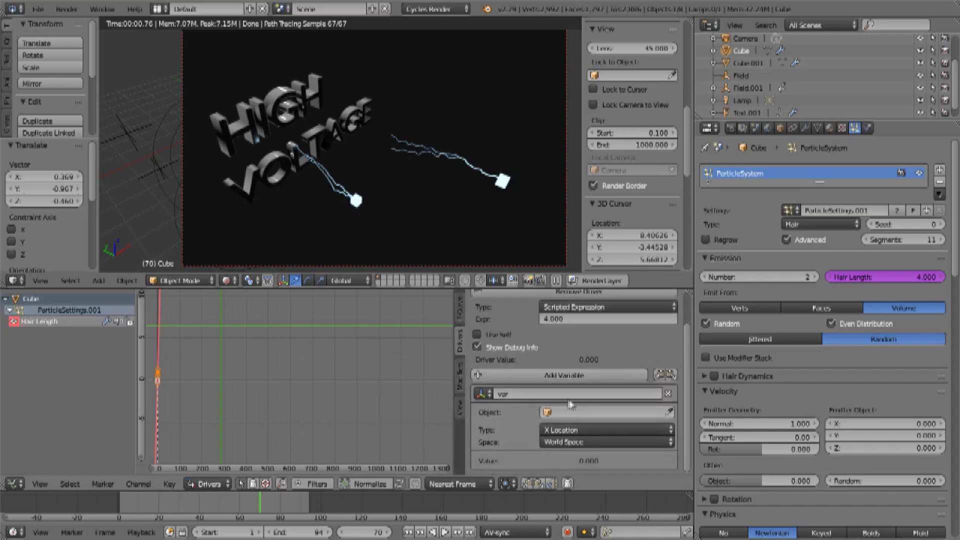
Make the driver variable a Distance measured between Cube and Text.001.
left_click(483, 394)
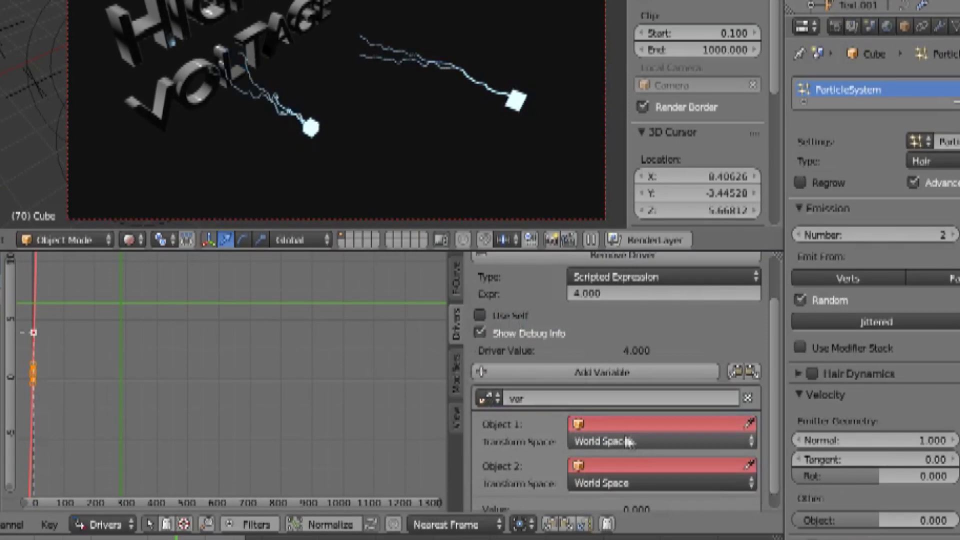
left_click(606, 424)
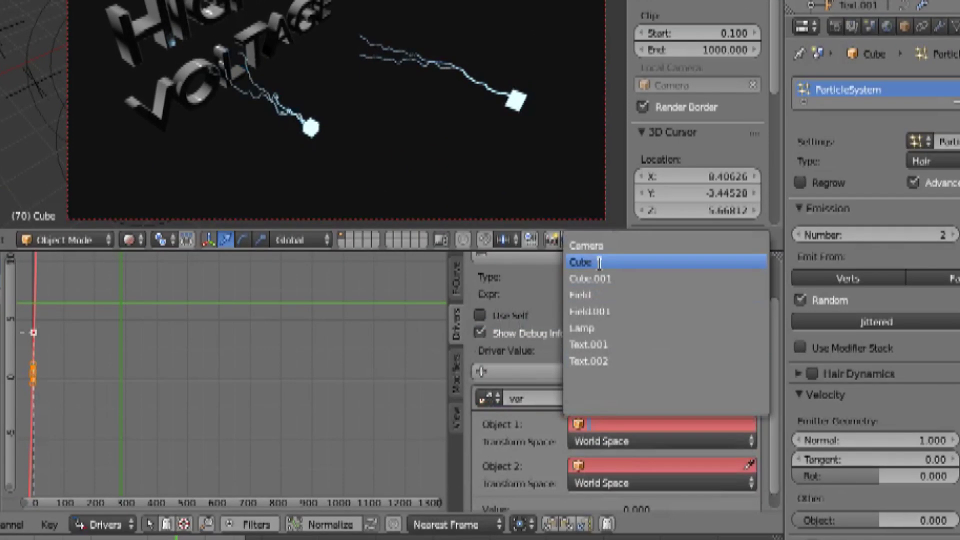
left_click(599, 262)
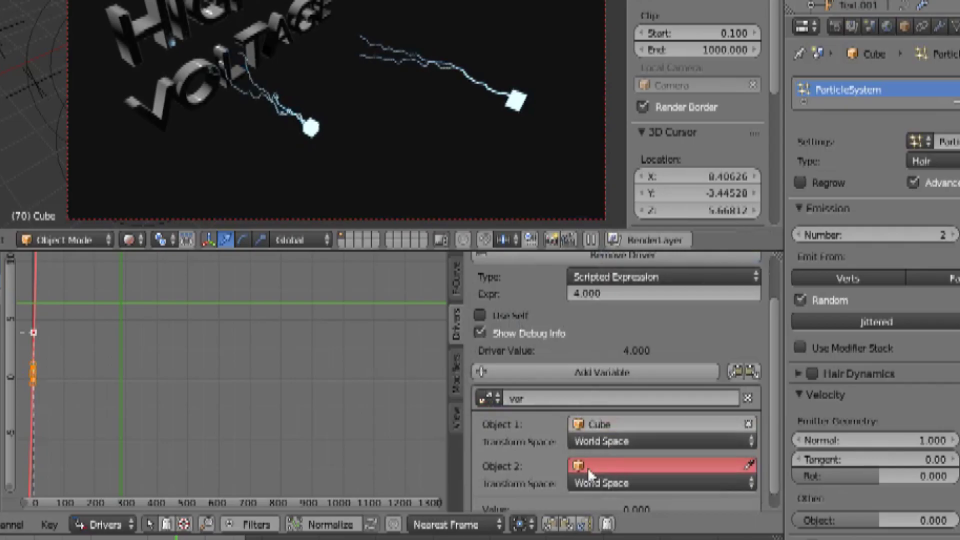
left_click(587, 466)
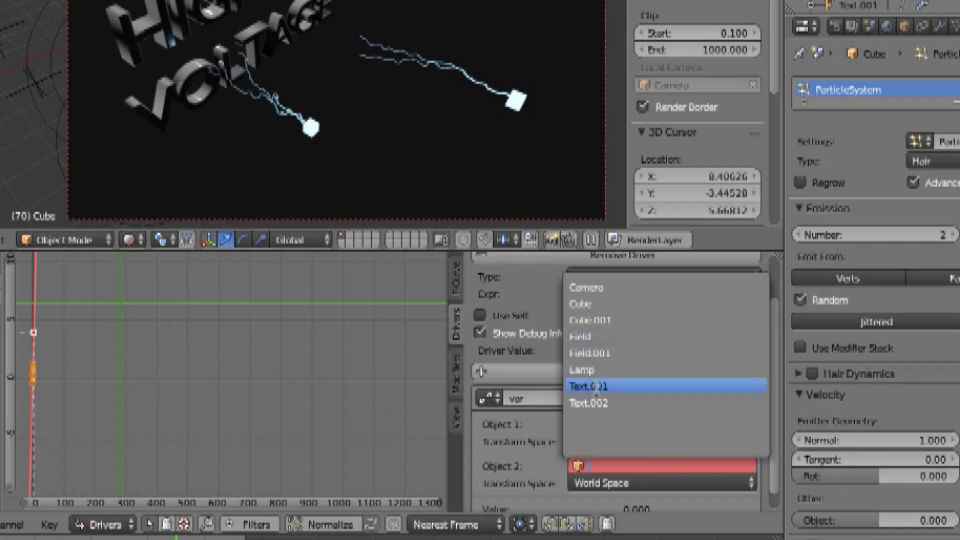
left_click(599, 386)
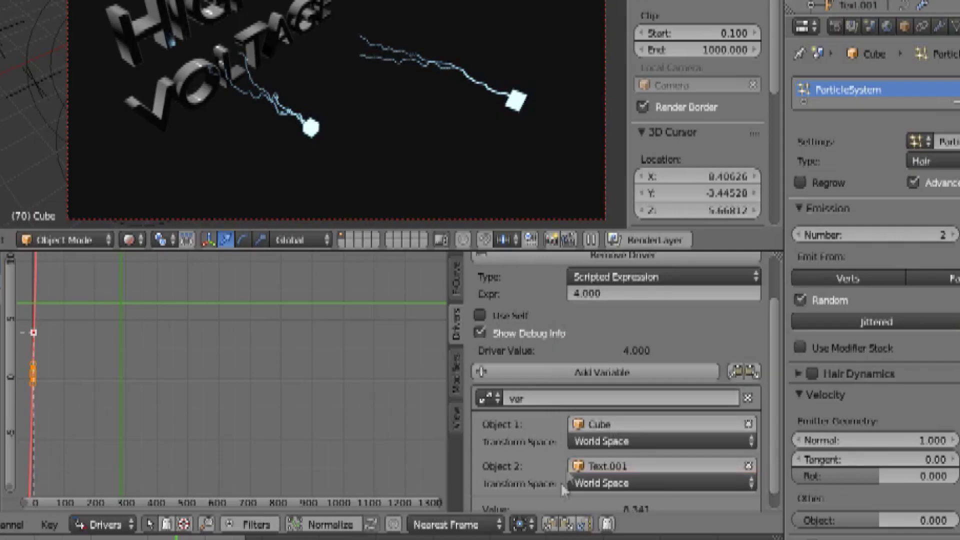
Move the cube toward the text and set the driver expression to 'var', making Hair Length 7.107.
scroll(624, 437, "down", 1)
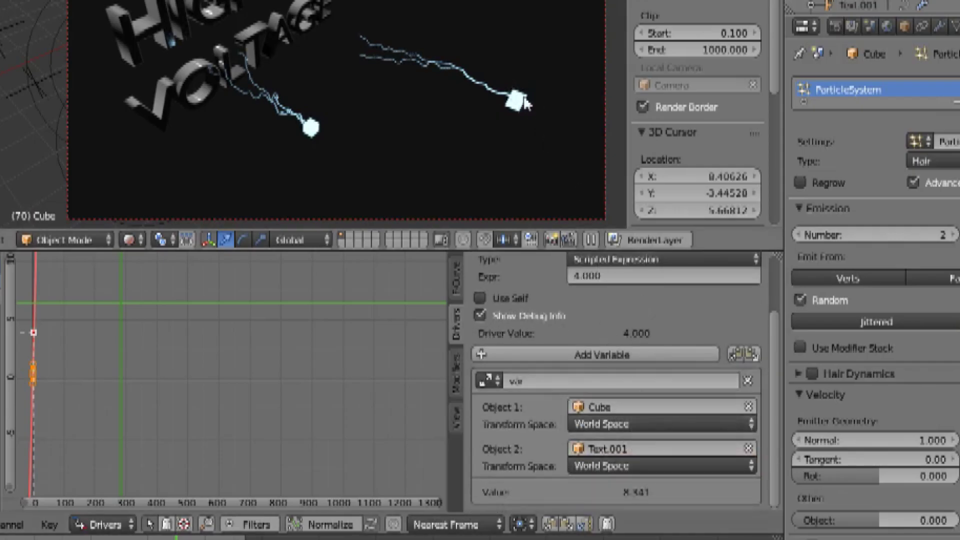
key("g")
left_click(460, 91)
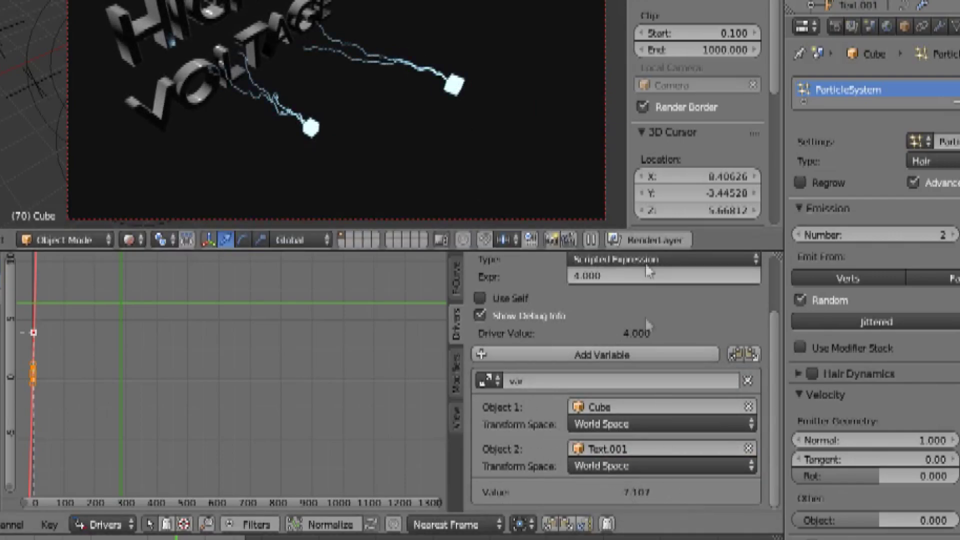
left_click(632, 275)
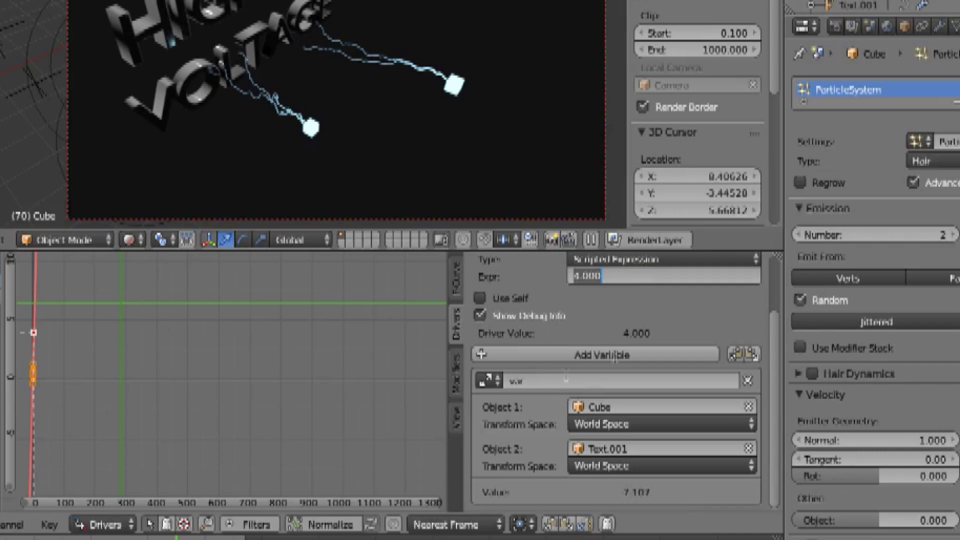
left_click(536, 381)
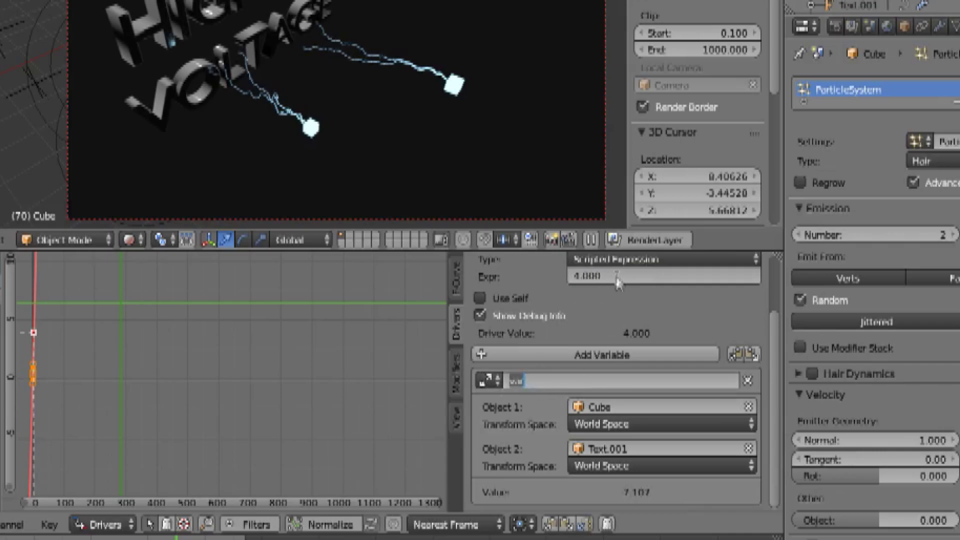
left_click(601, 276)
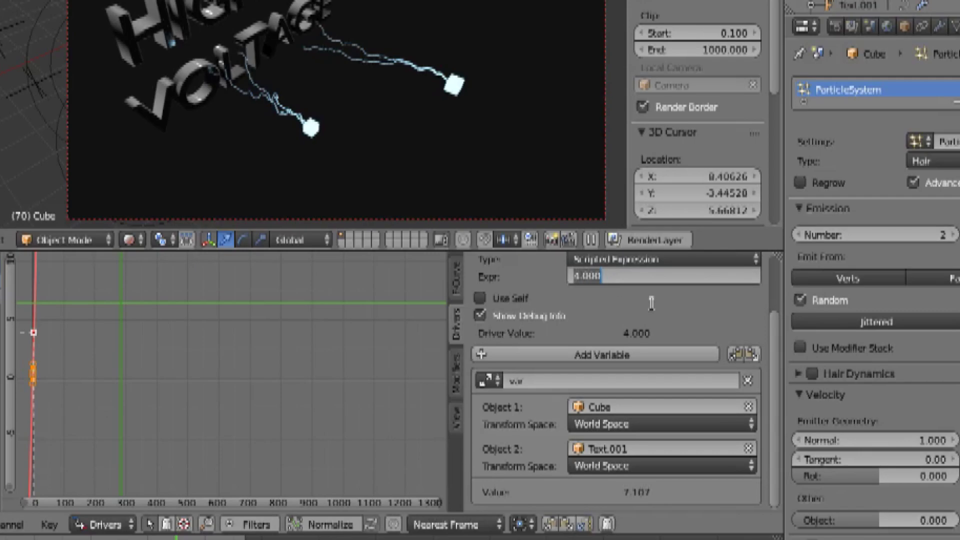
type("var")
key("Return")
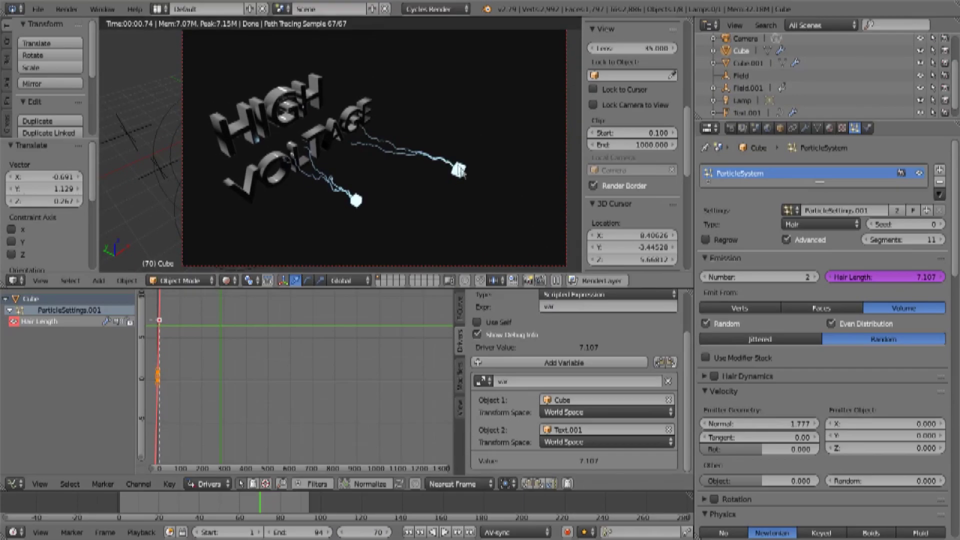
Move the cube four times, nearer to and far right of the text, testing the lightning length.
key("g")
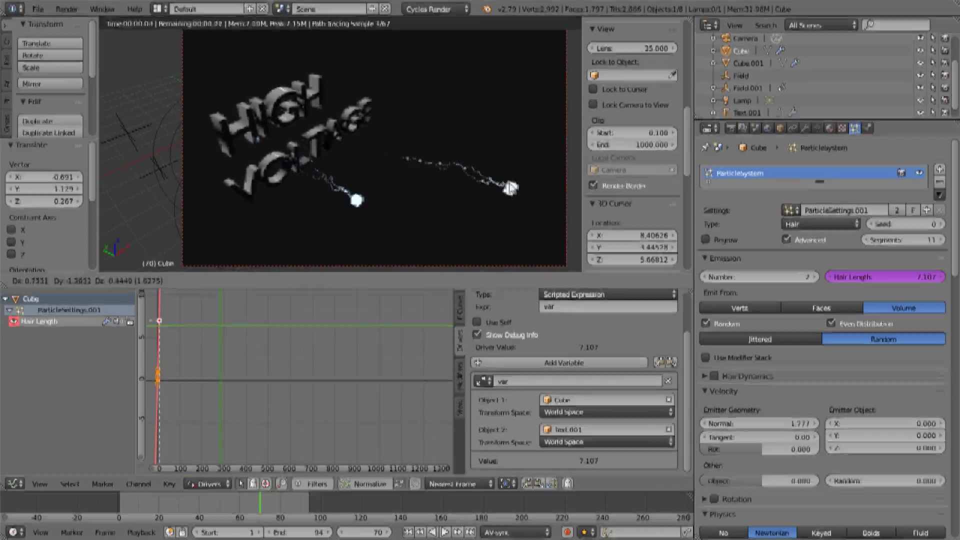
left_click(518, 173)
key("g")
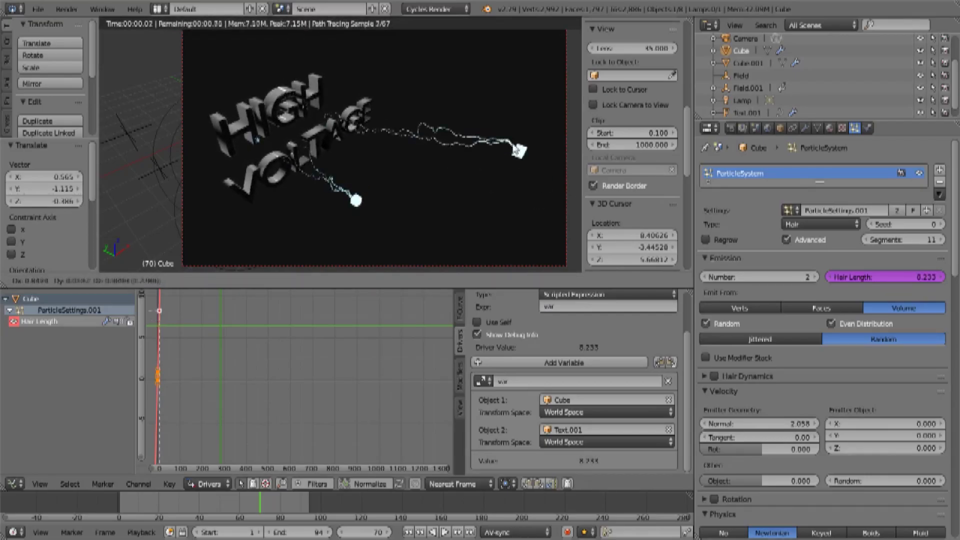
left_click(443, 156)
key("g")
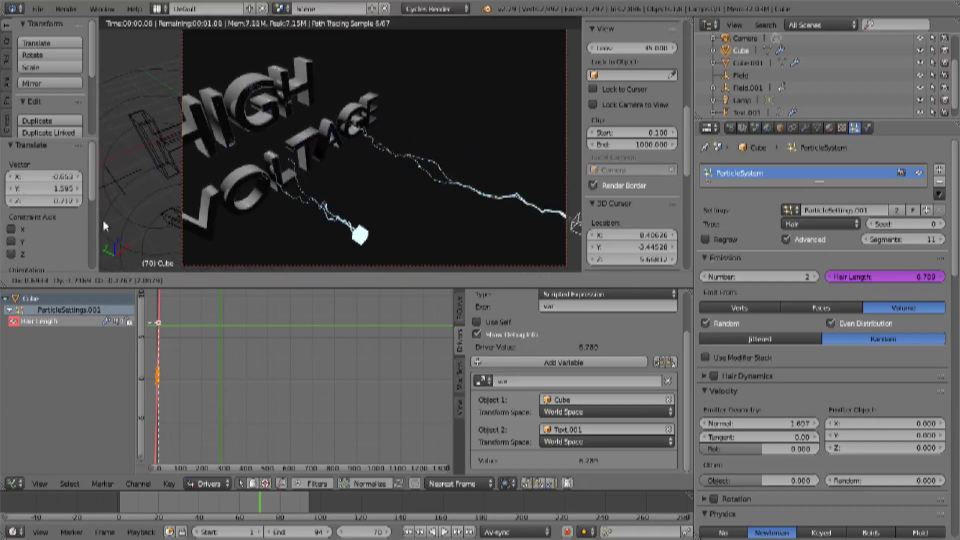
left_click(421, 165)
key("g")
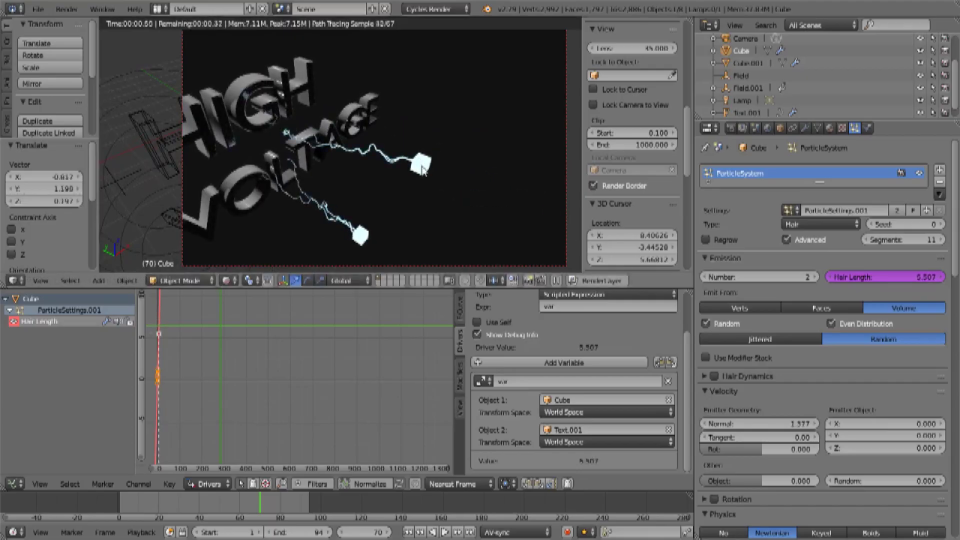
left_click(109, 223)
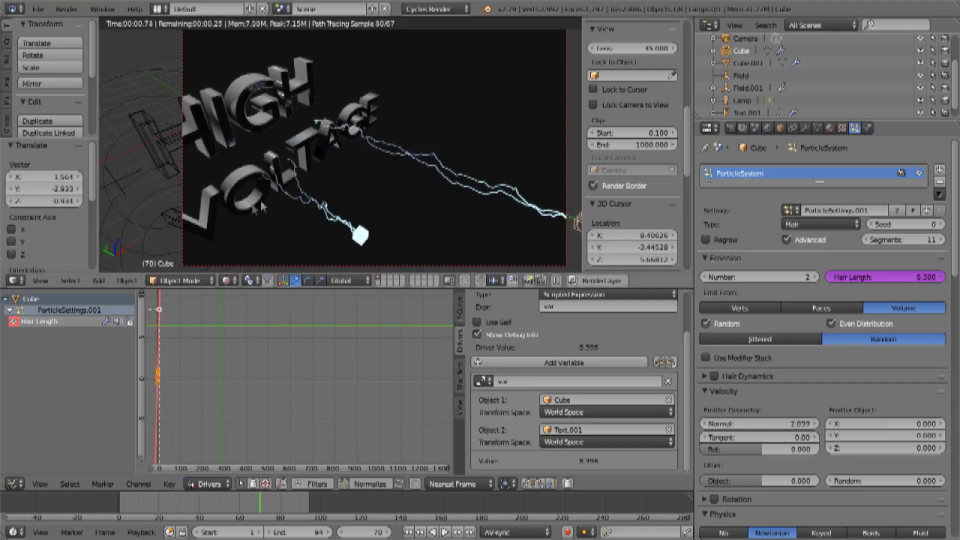
Move the cube back up toward the text, reaching Hair Length 8.356, and face the HIGH VOLTAGE text.
scroll(473, 177, "down", 3)
key("g")
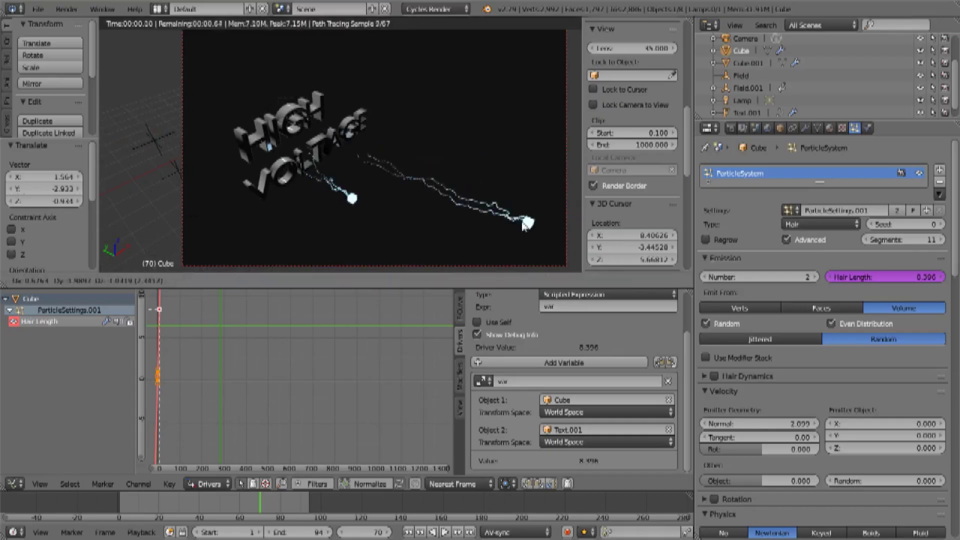
key("g")
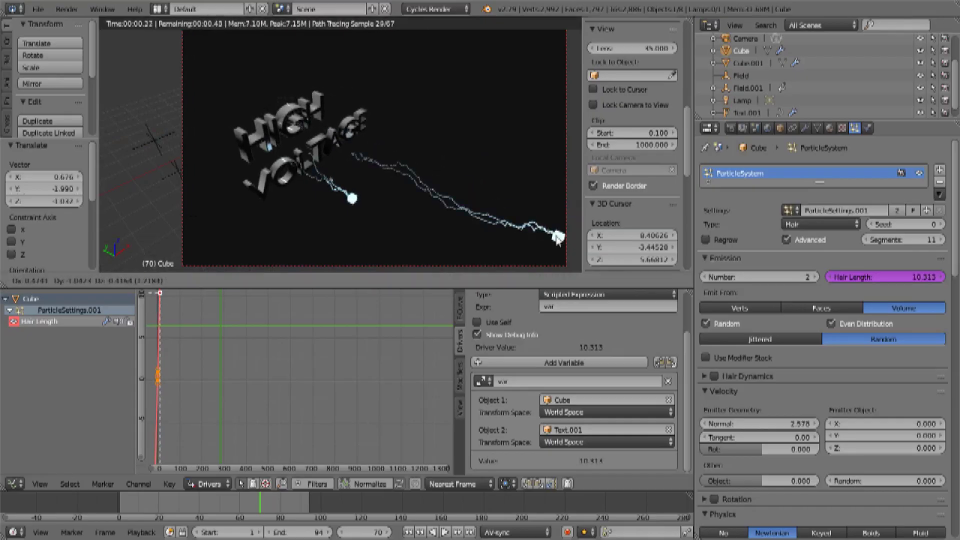
key("g")
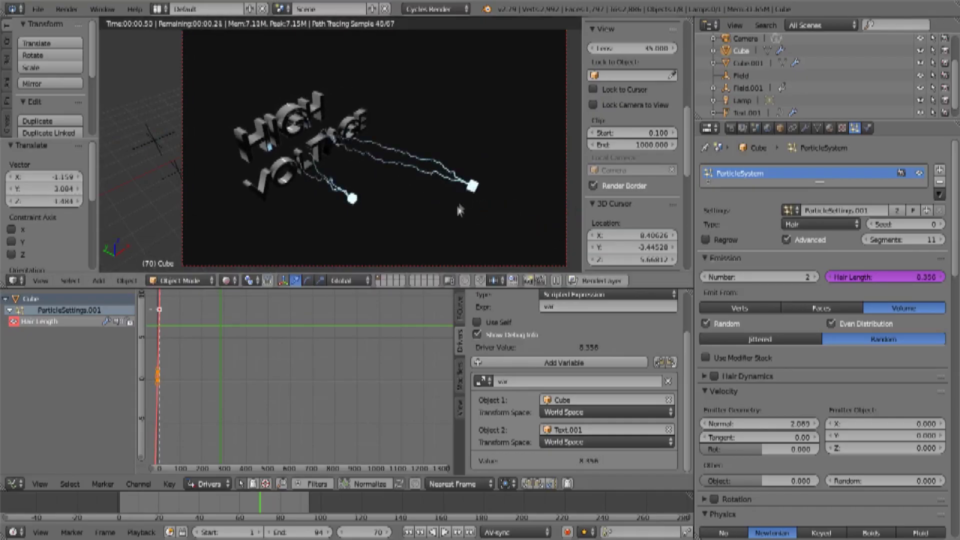
middle_click_drag(458, 209, 391, 143)
scroll(420, 186, "up", 2)
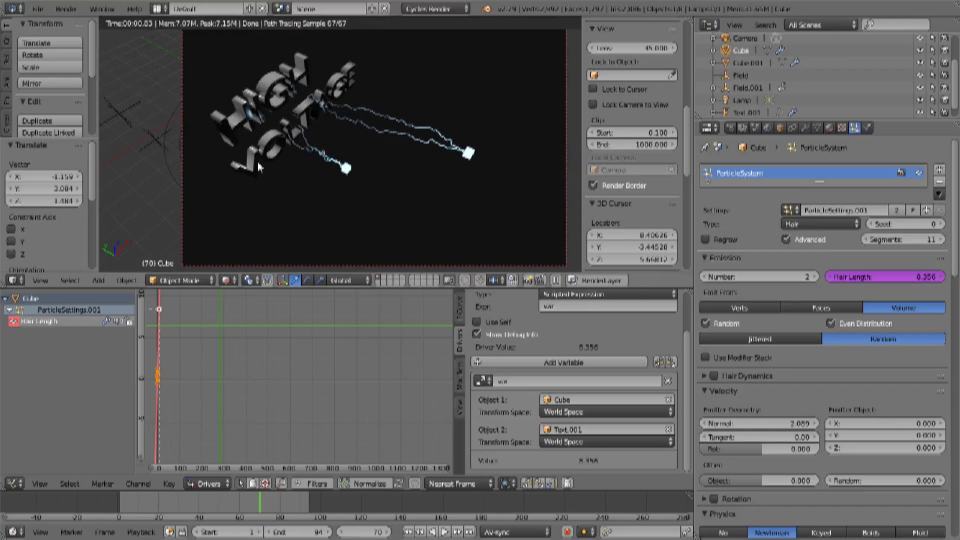
Switch to wireframe display and select the VOLTAGE text, then the cube.
key("z")
right_click(286, 150)
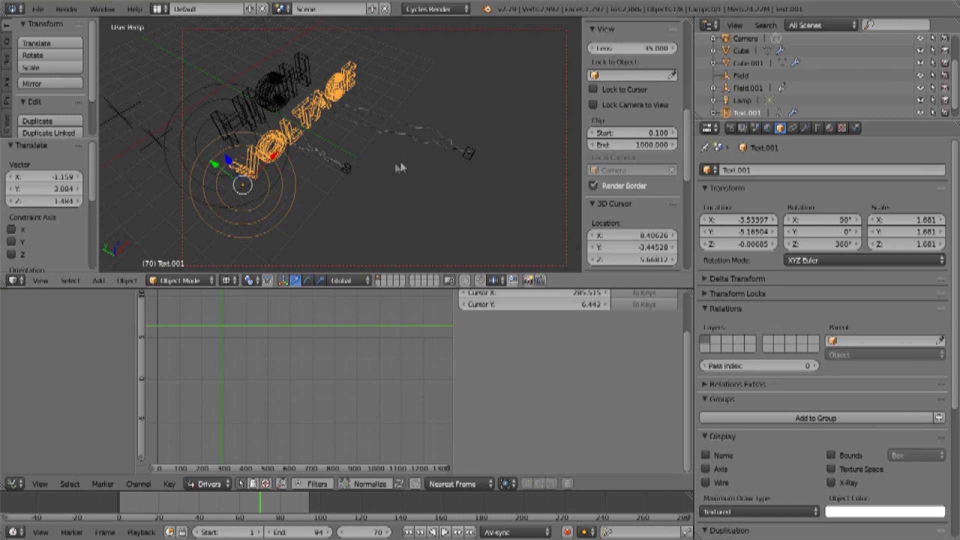
right_click(469, 154)
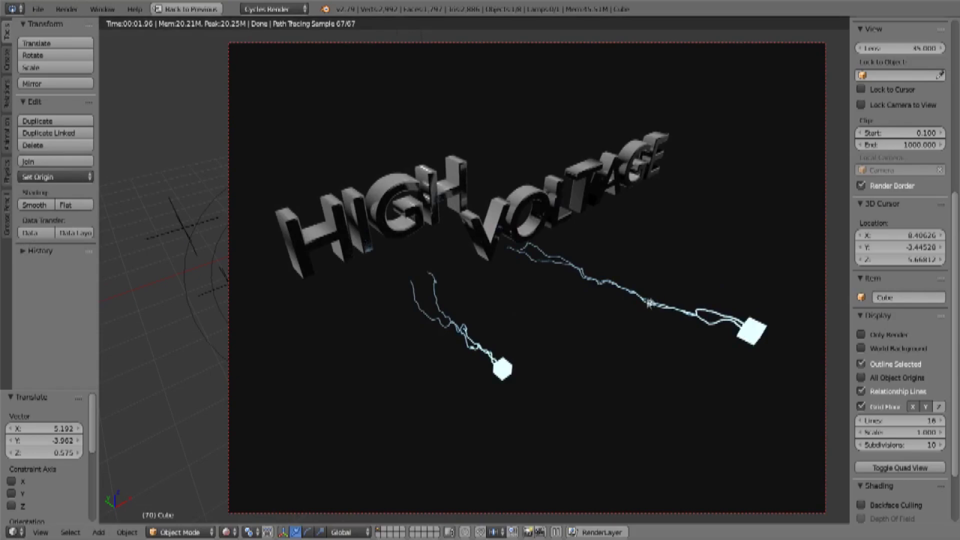
Orbit and zoom the rendered view around the chrome text and its blue lightning bolts.
scroll(650, 296, "up", 4)
middle_click_drag(693, 263, 699, 282)
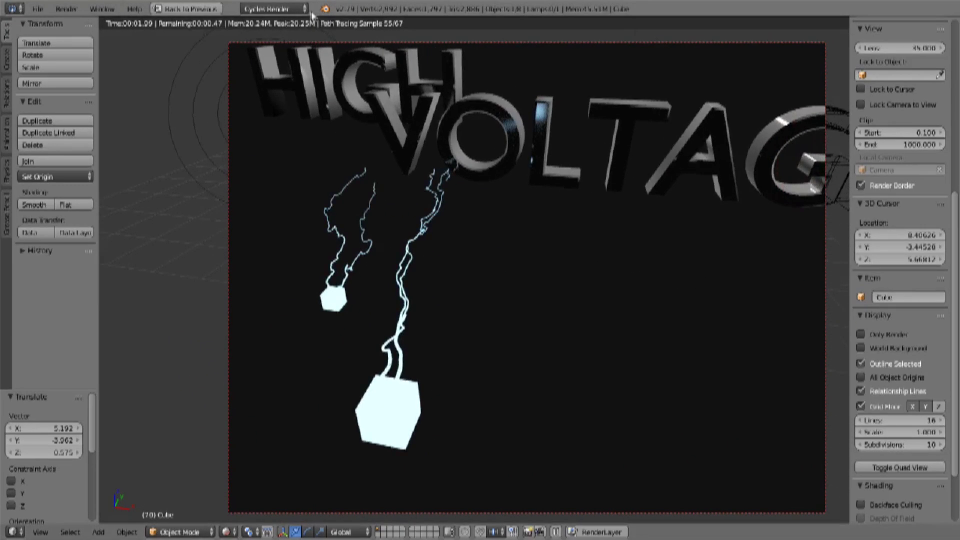
scroll(508, 178, "down", 3)
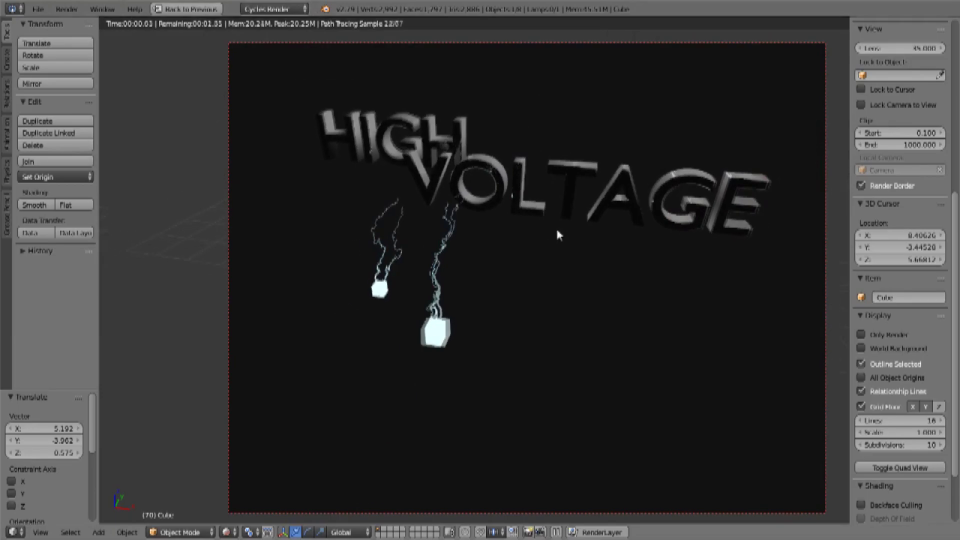
middle_click_drag(559, 235, 634, 257)
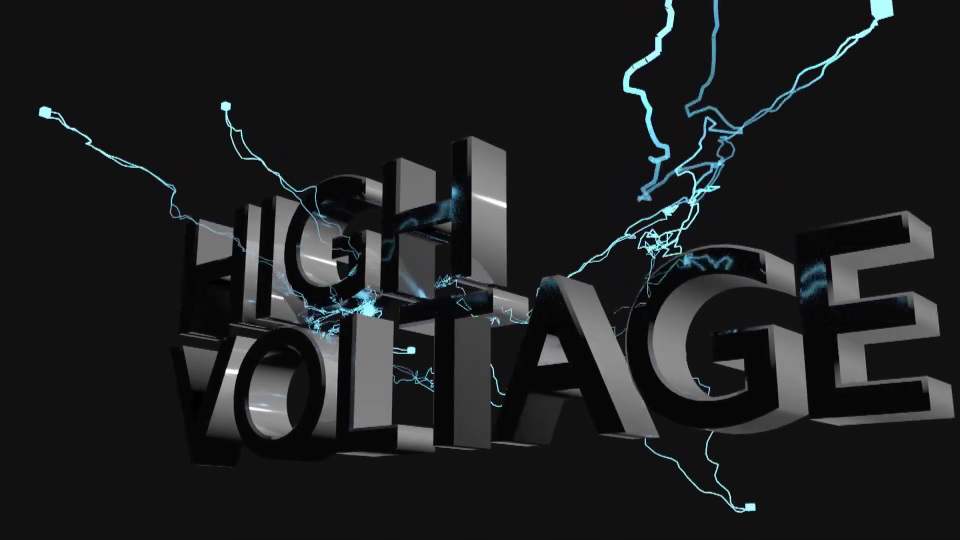